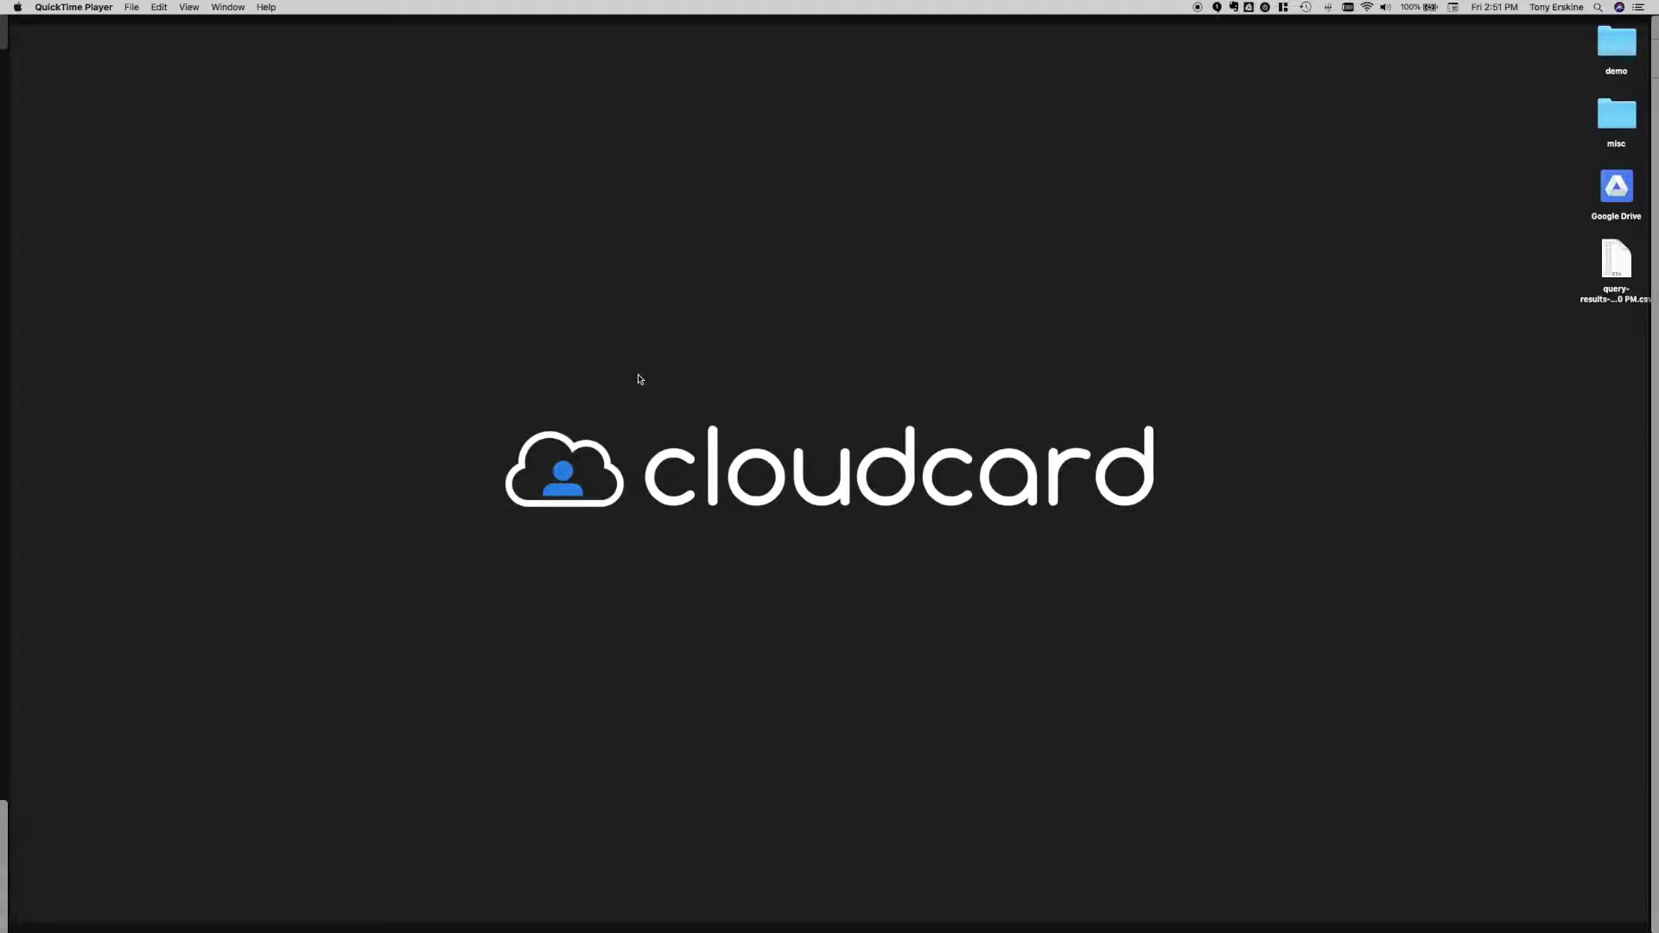
Bring back the hidden windows and look over the cloudcard-photo-downloader repository page, from its file list to the README
key(F11)
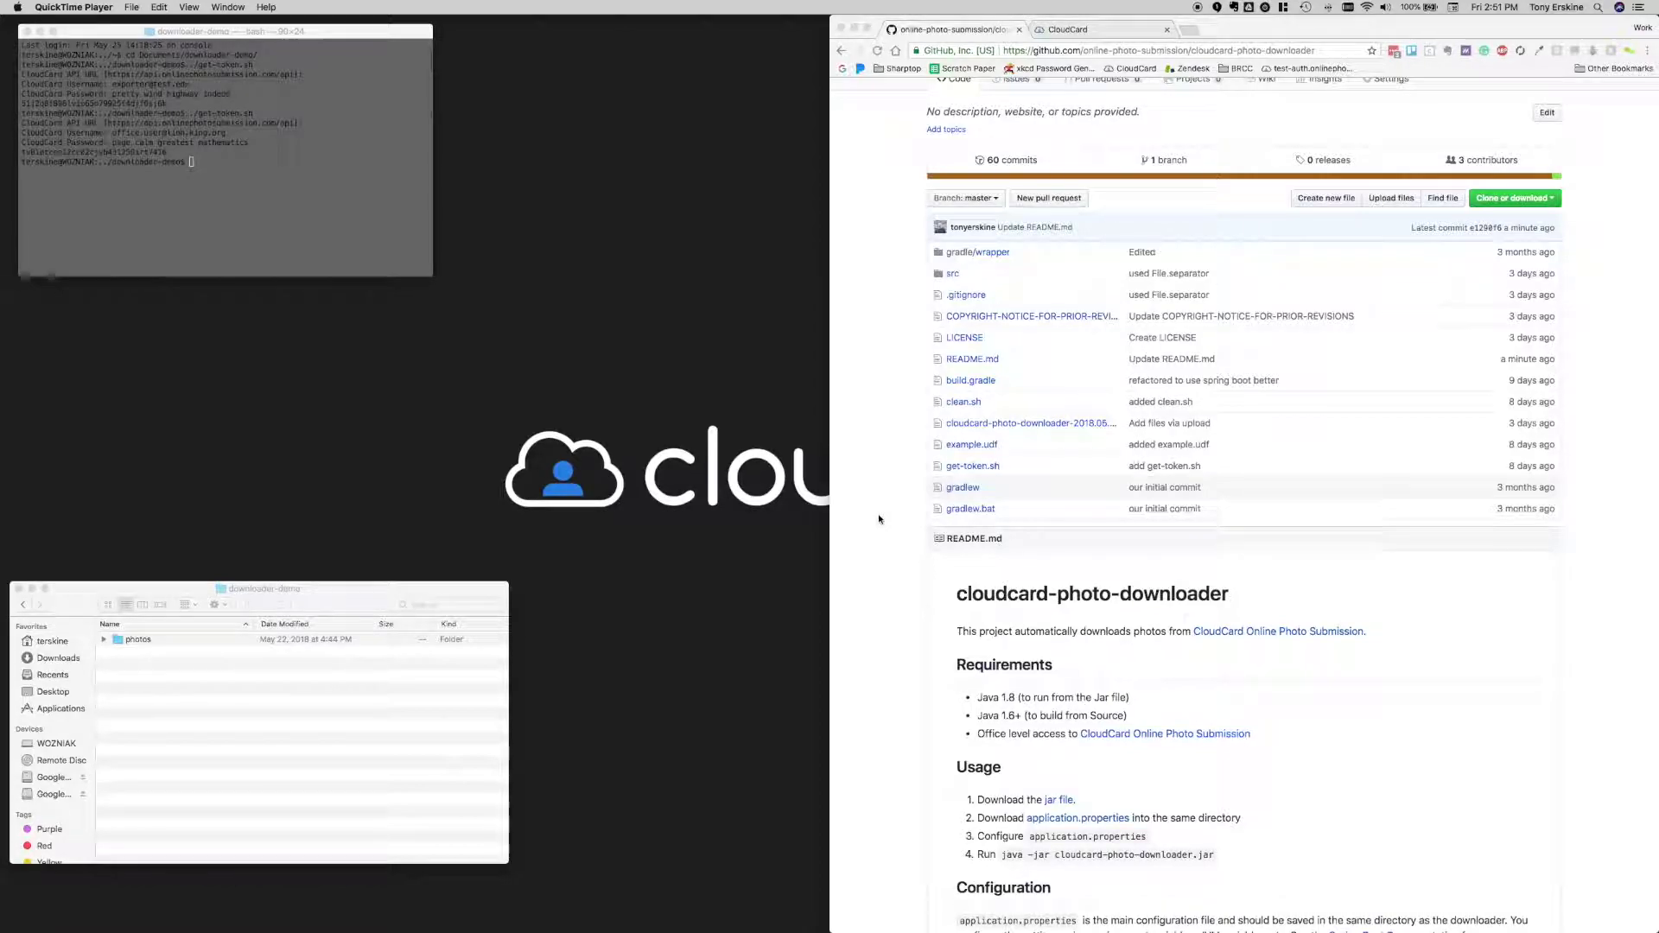
scroll(916, 685, down, 1)
scroll(915, 684, down, 5)
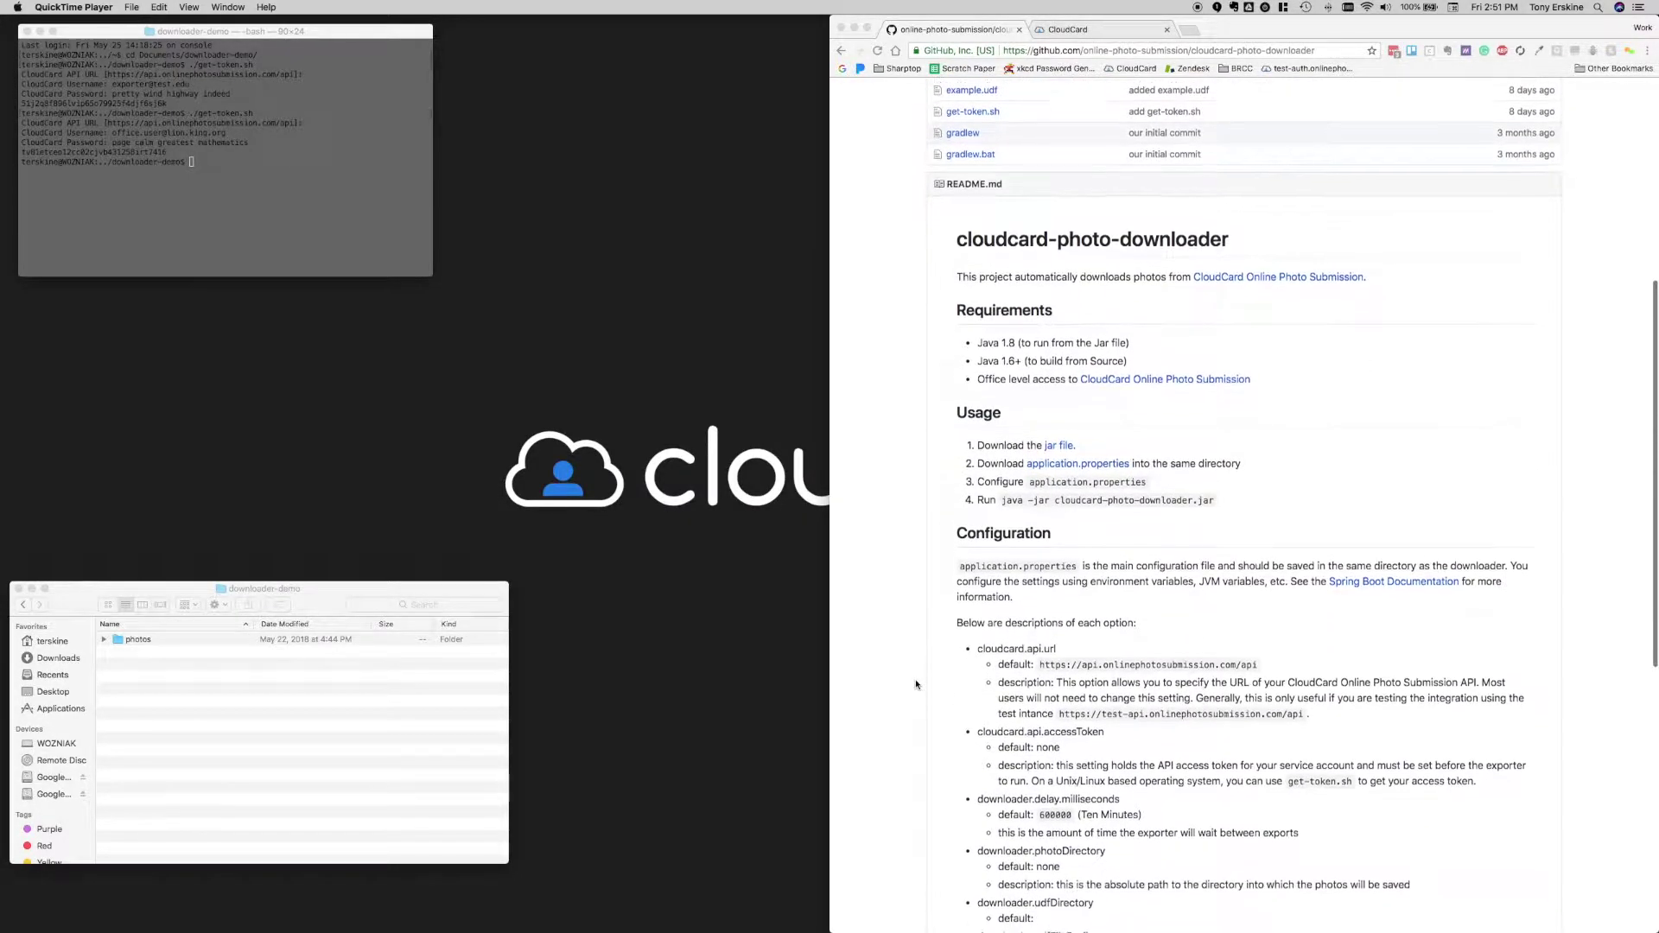
scroll(915, 684, up, 5)
scroll(915, 684, down, 1)
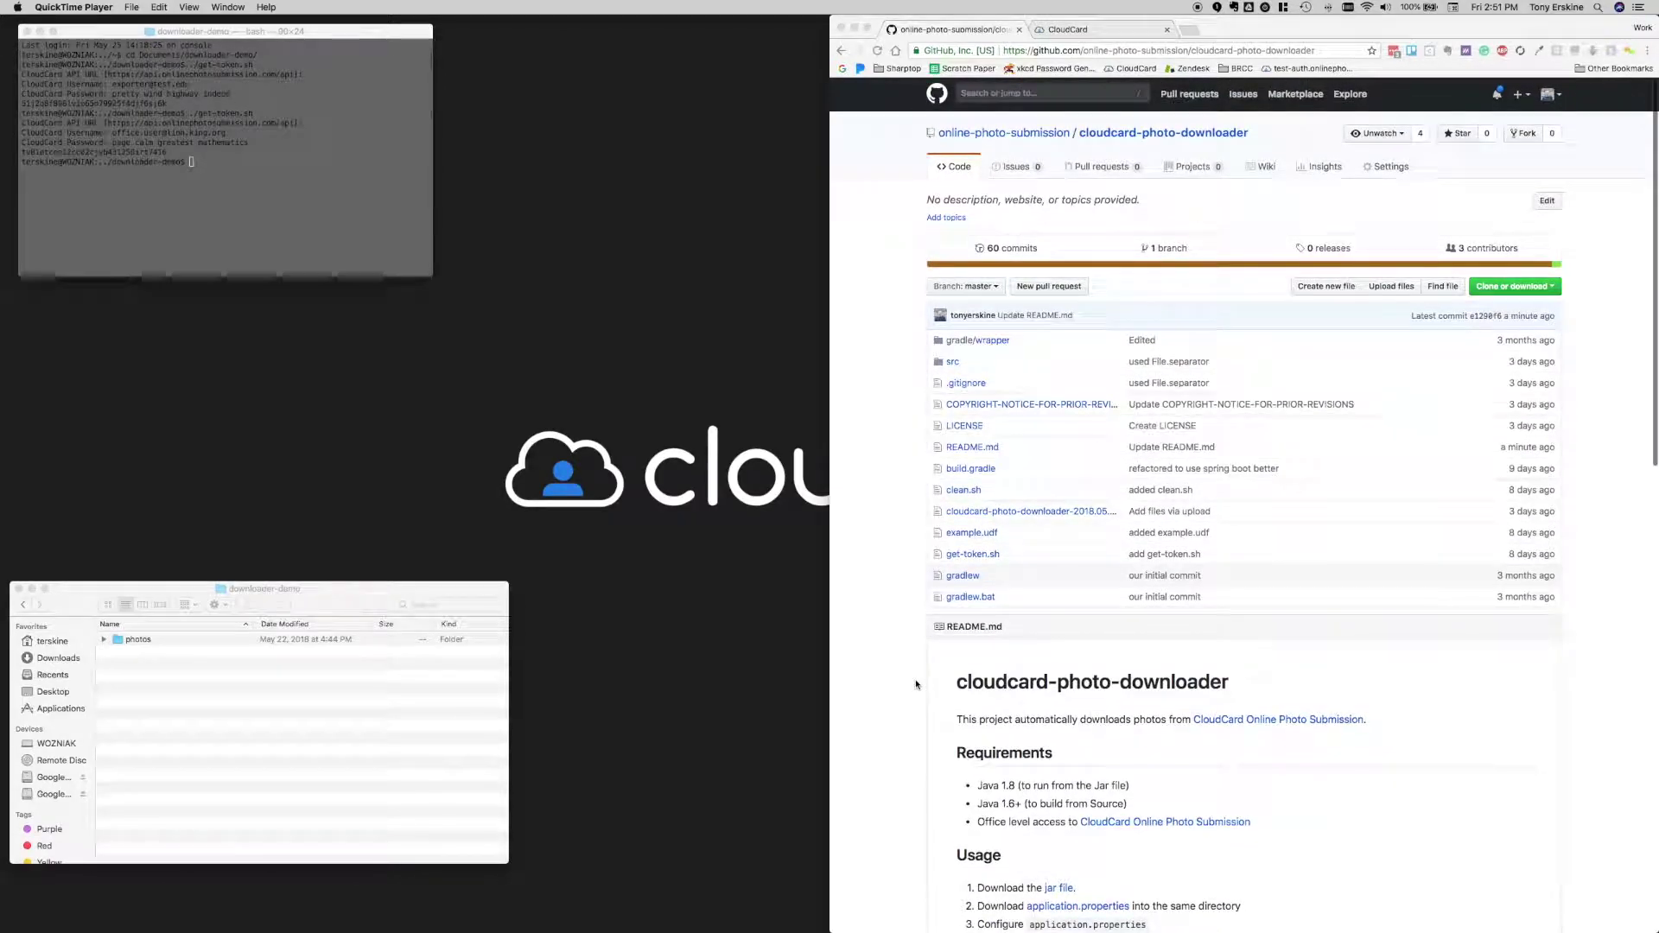
scroll(916, 684, down, 3)
scroll(916, 684, down, 2)
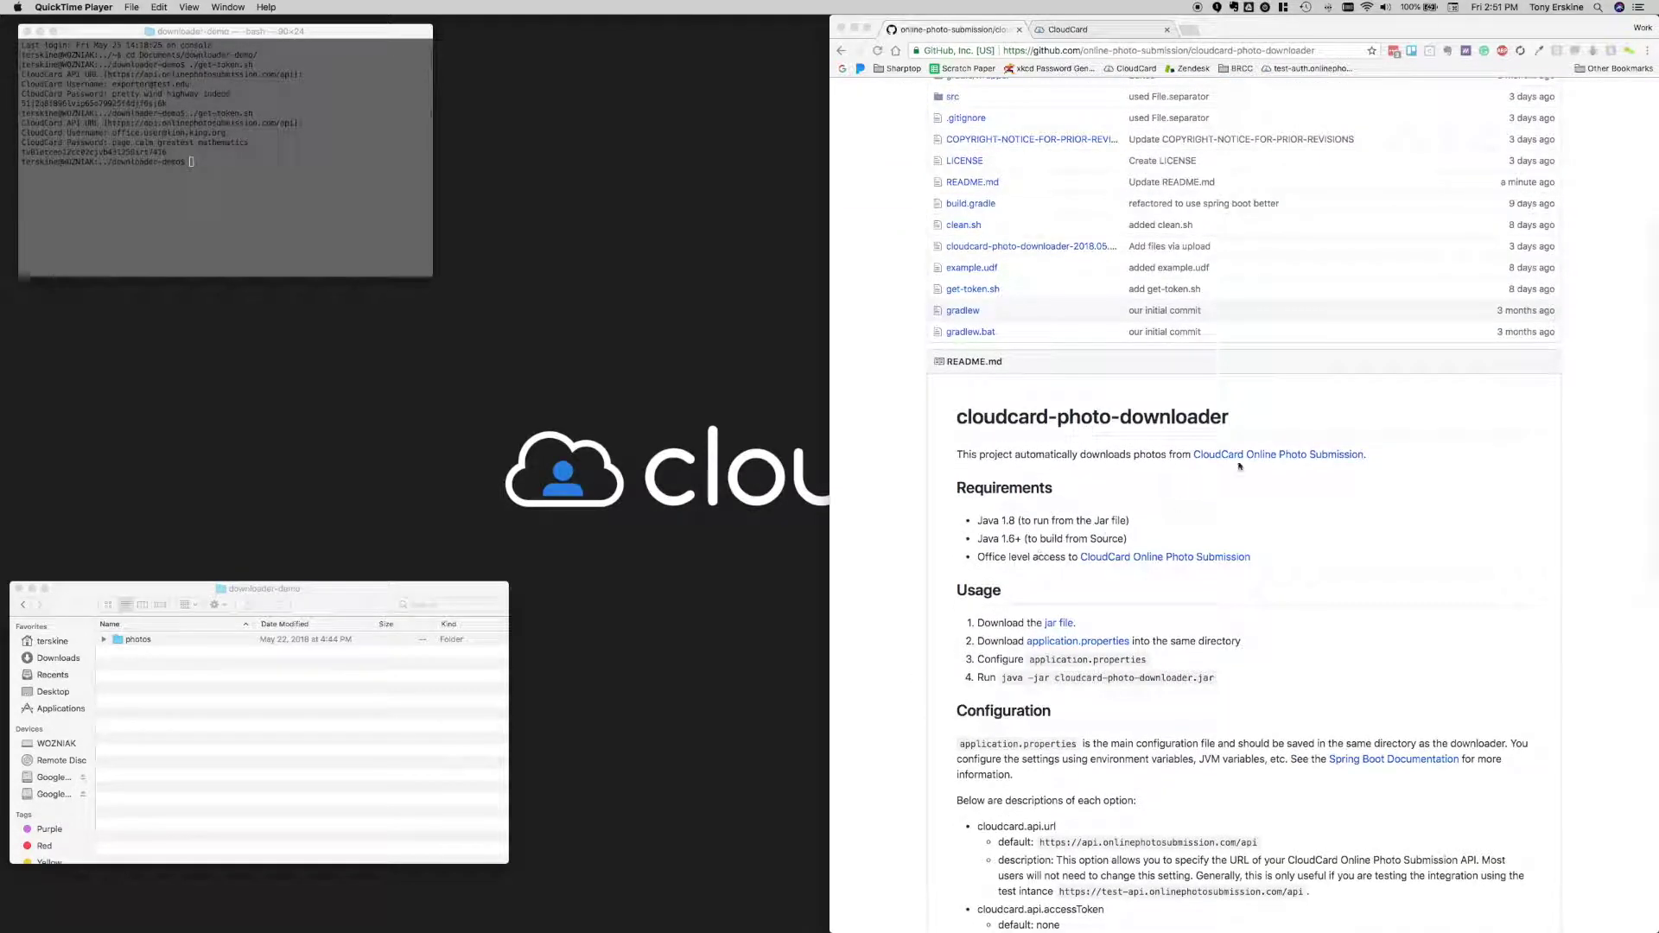
scroll(1178, 345, up, 5)
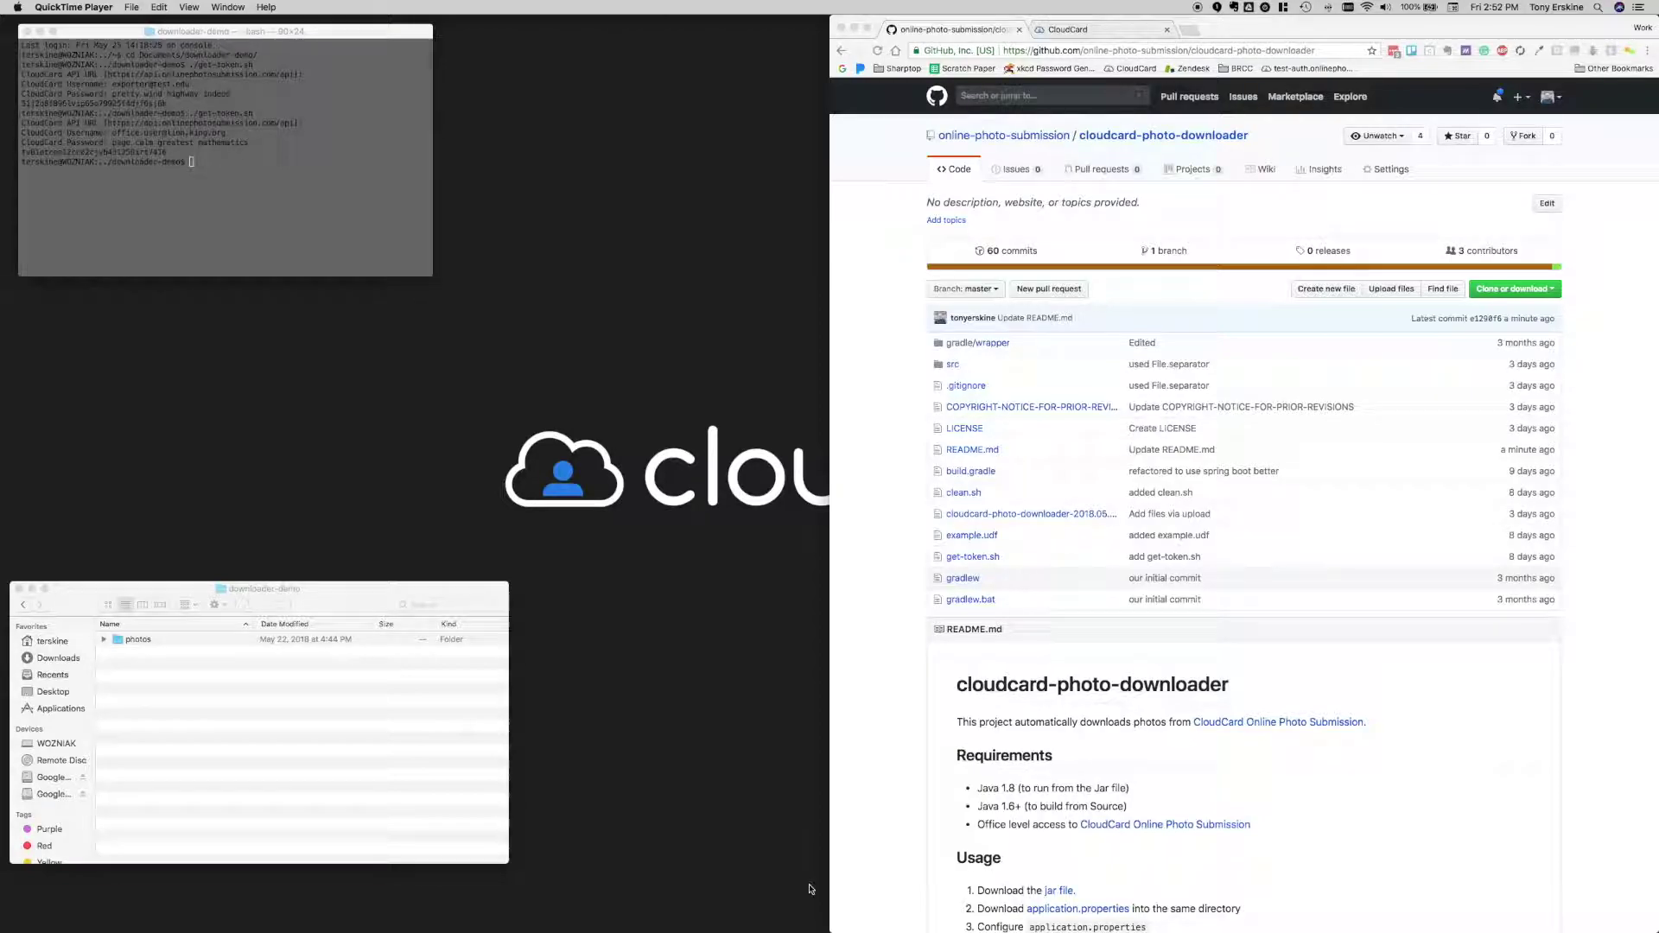
Read the Requirements section of the cloudcard-photo-downloader README, covering the Java versions and the CloudCard access level
scroll(946, 731, down, 5)
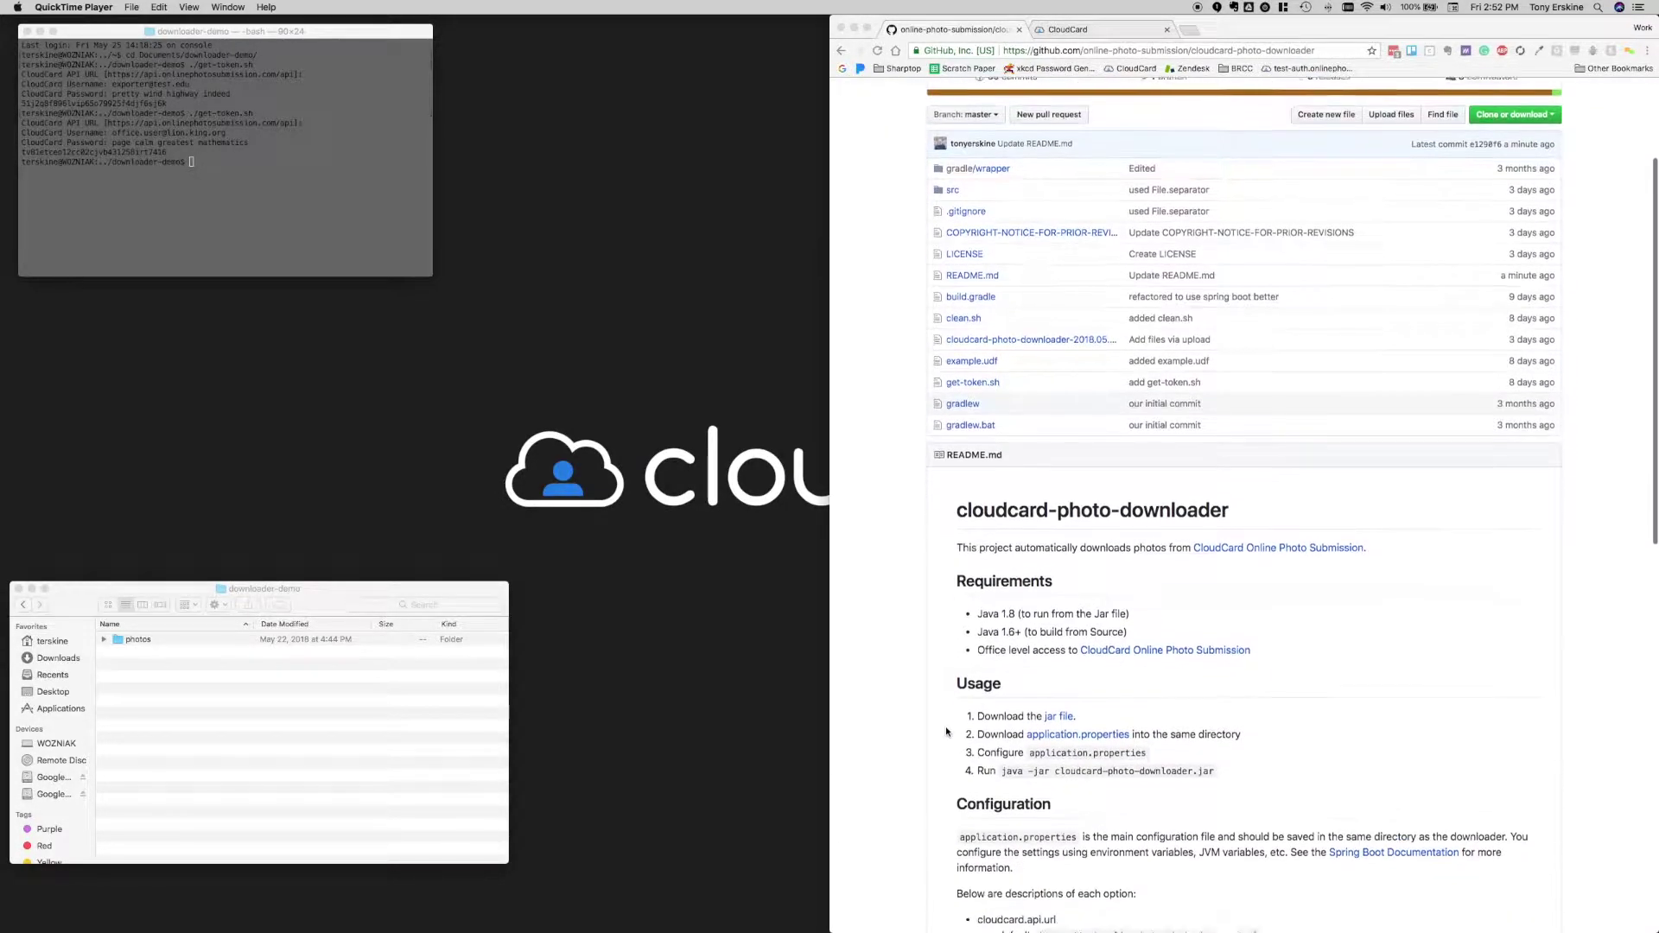
scroll(946, 731, down, 5)
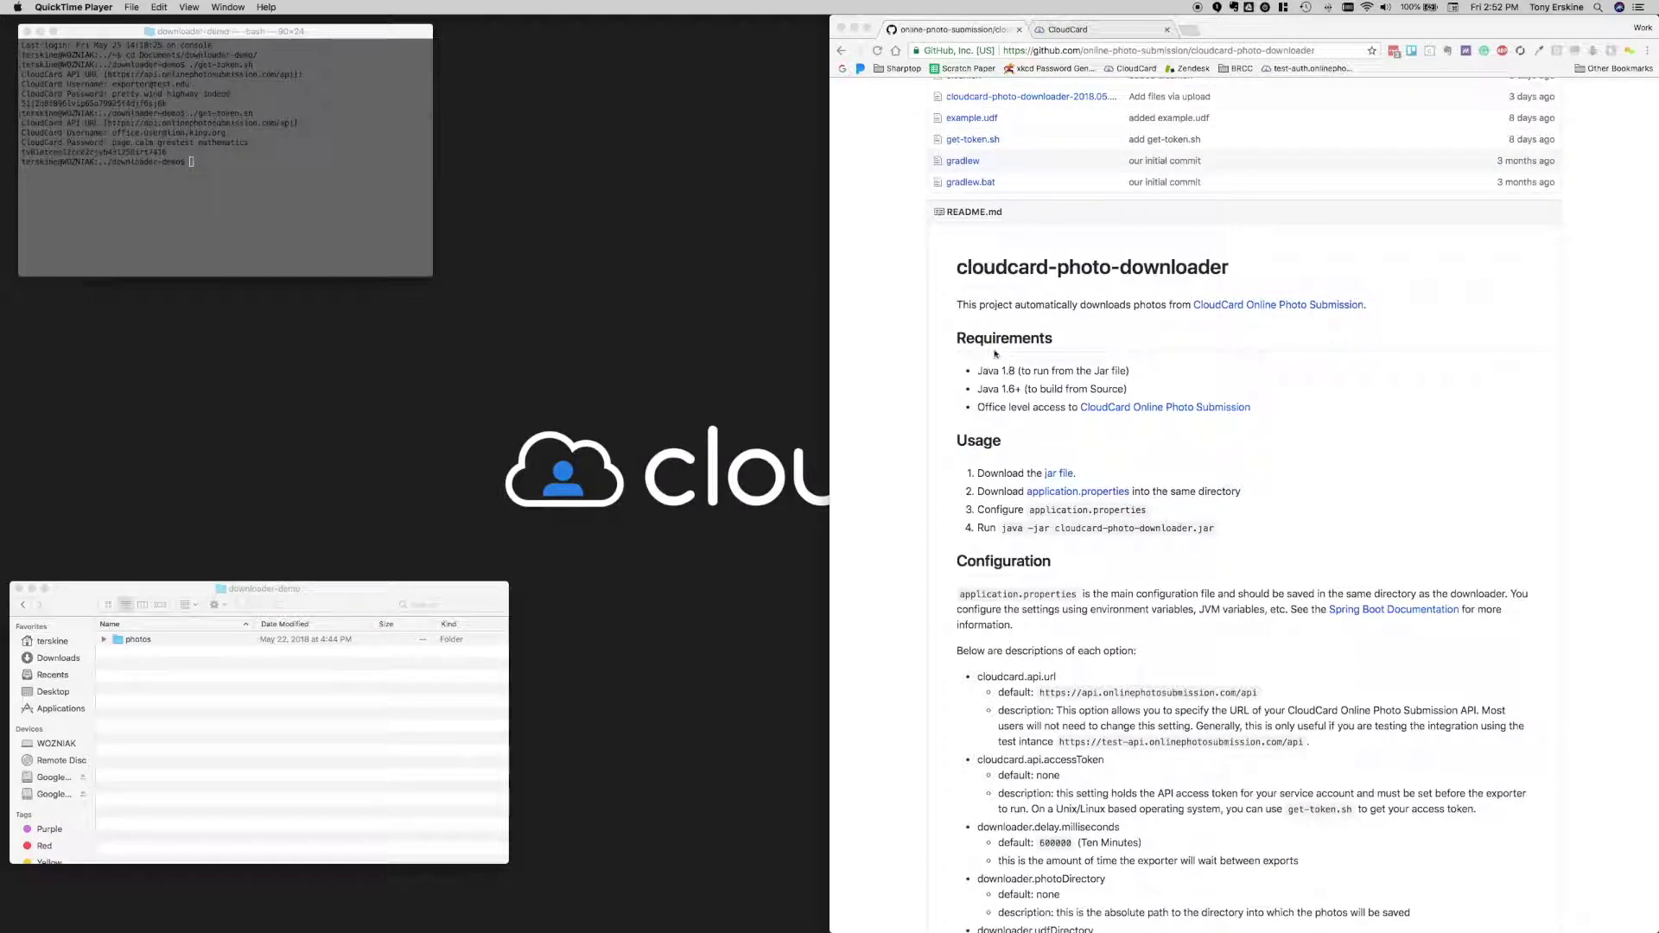
scroll(1047, 382, up, 1)
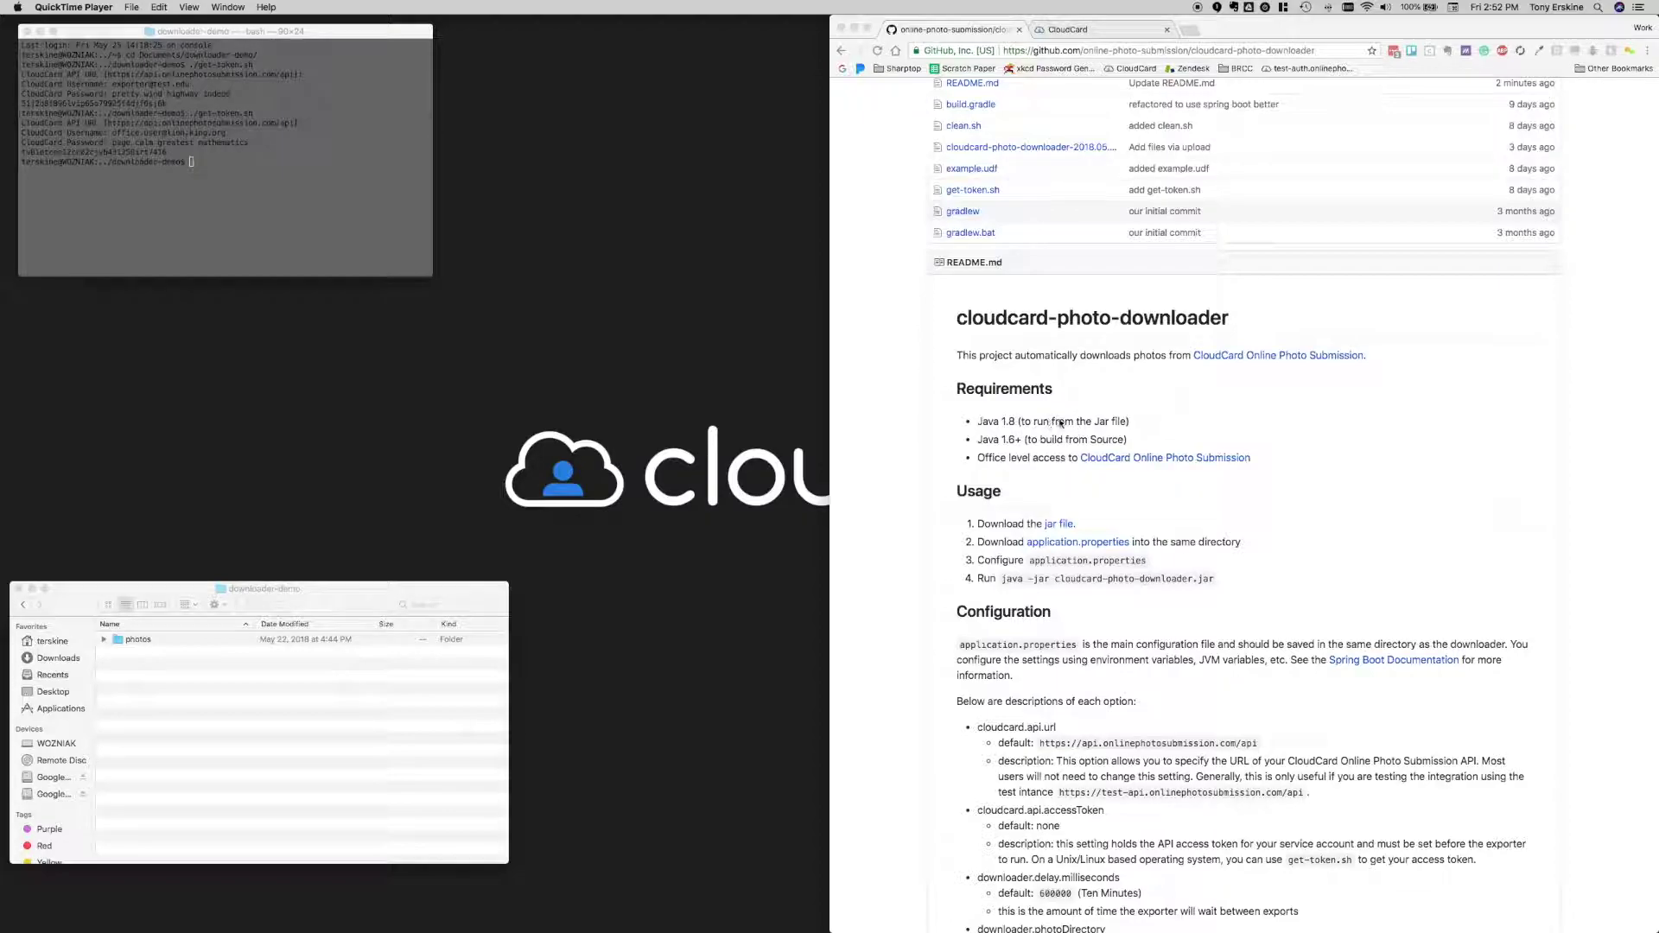
scroll(1045, 427, down, 1)
scroll(1007, 429, down, 1)
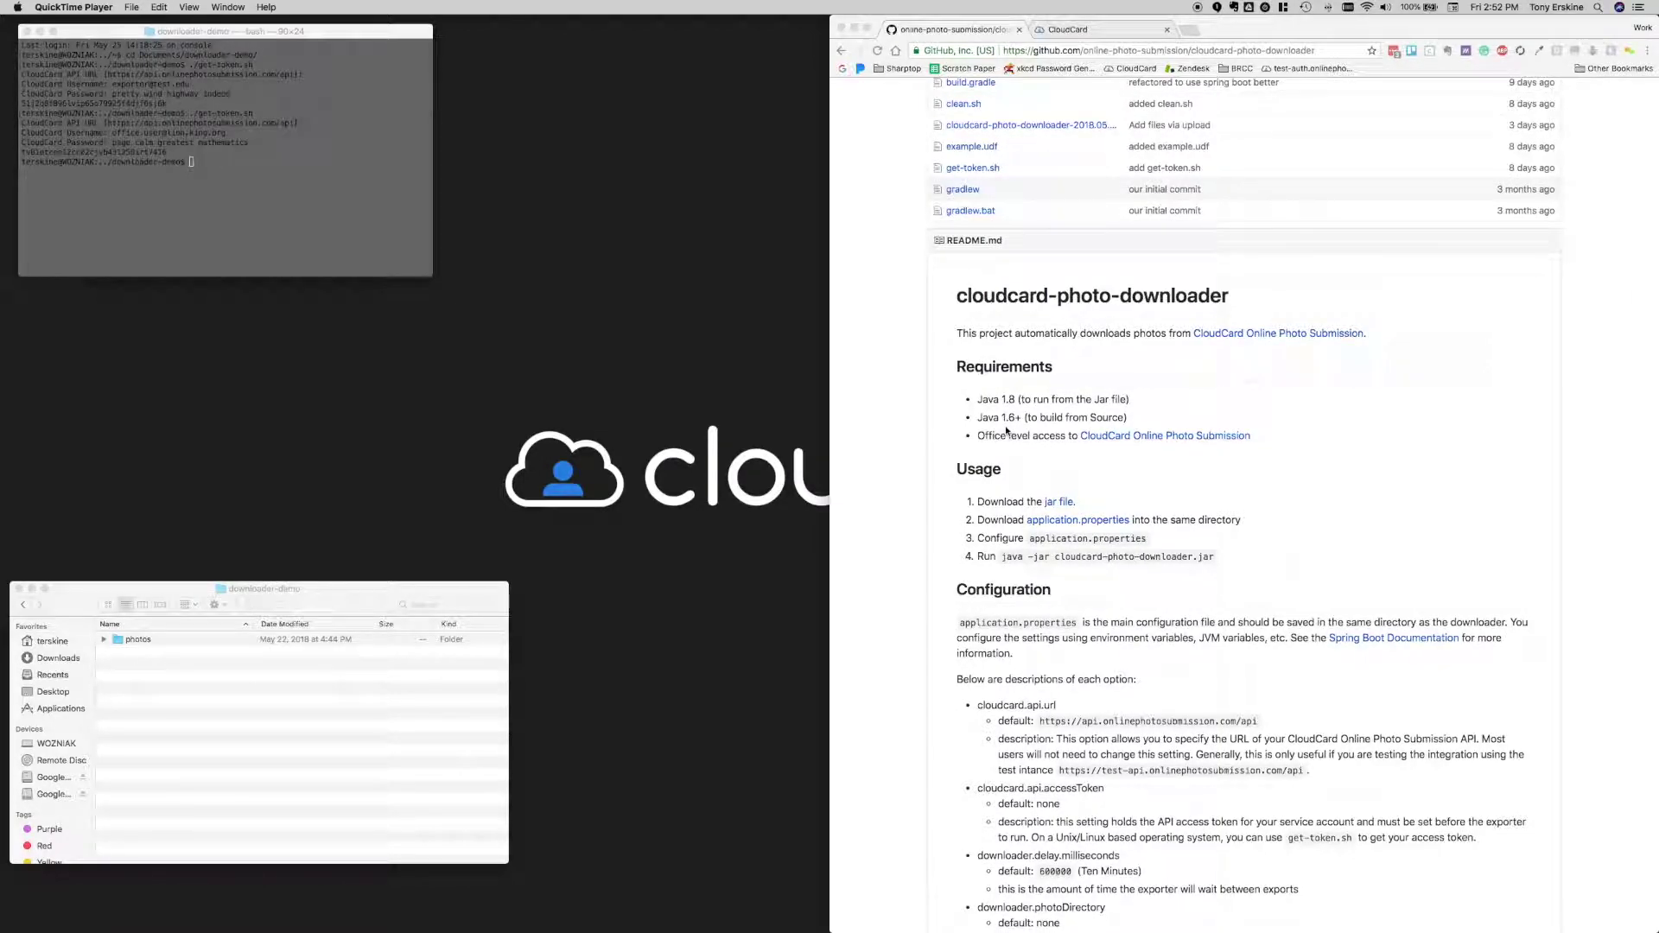
scroll(1006, 423, down, 1)
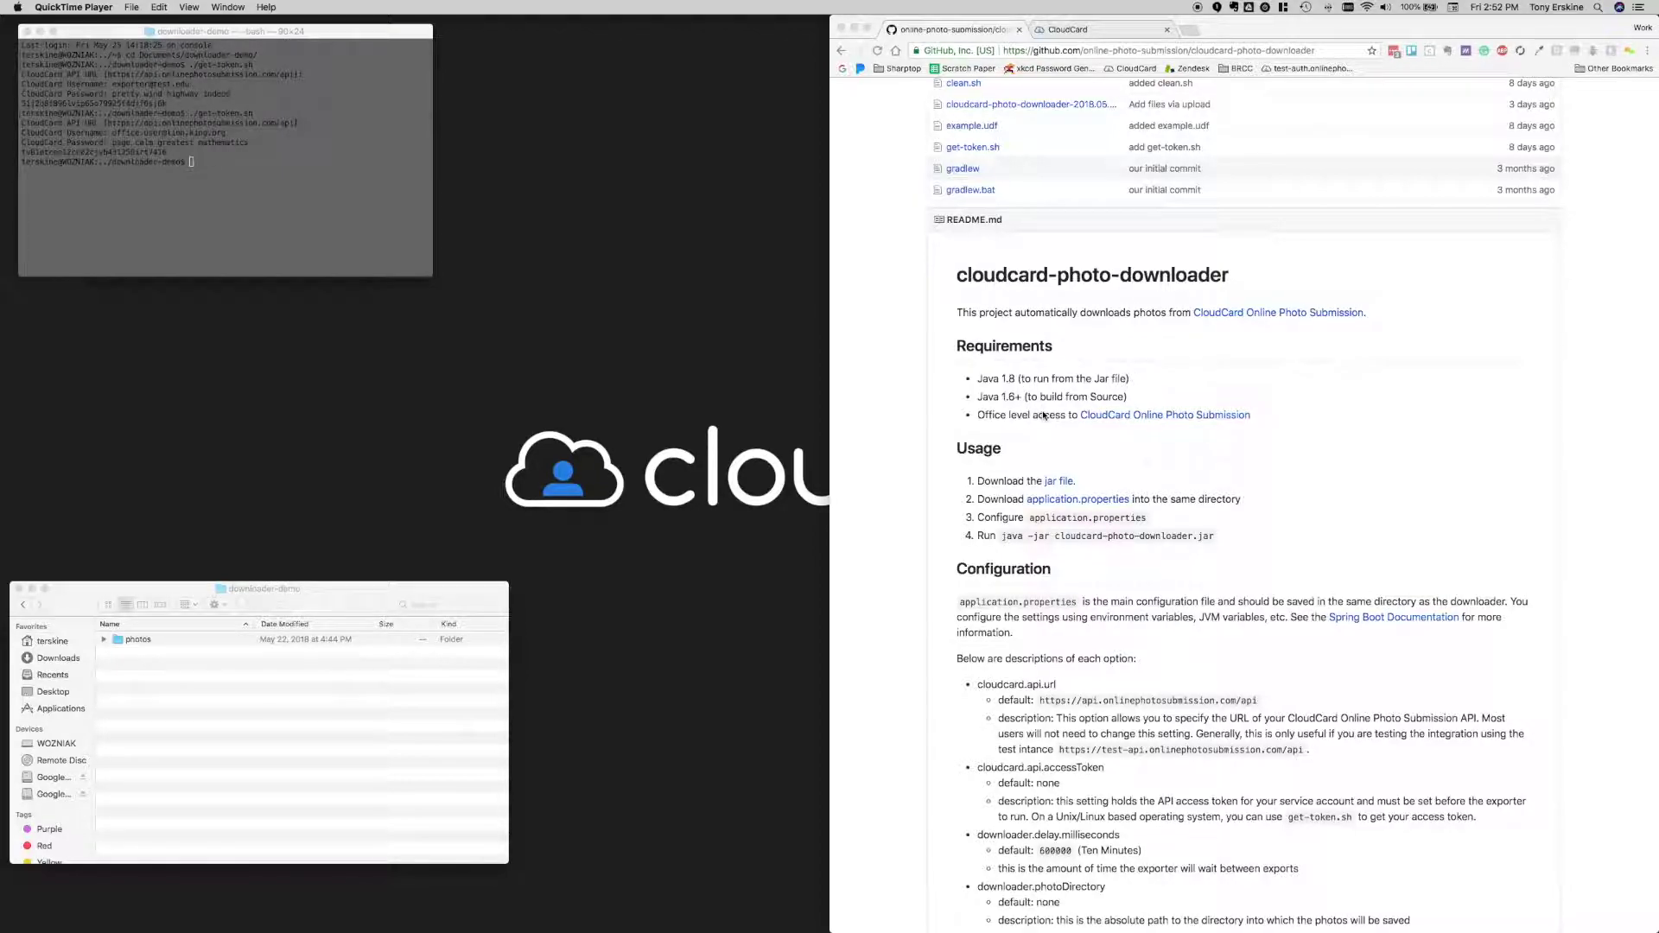
scroll(1045, 419, up, 1)
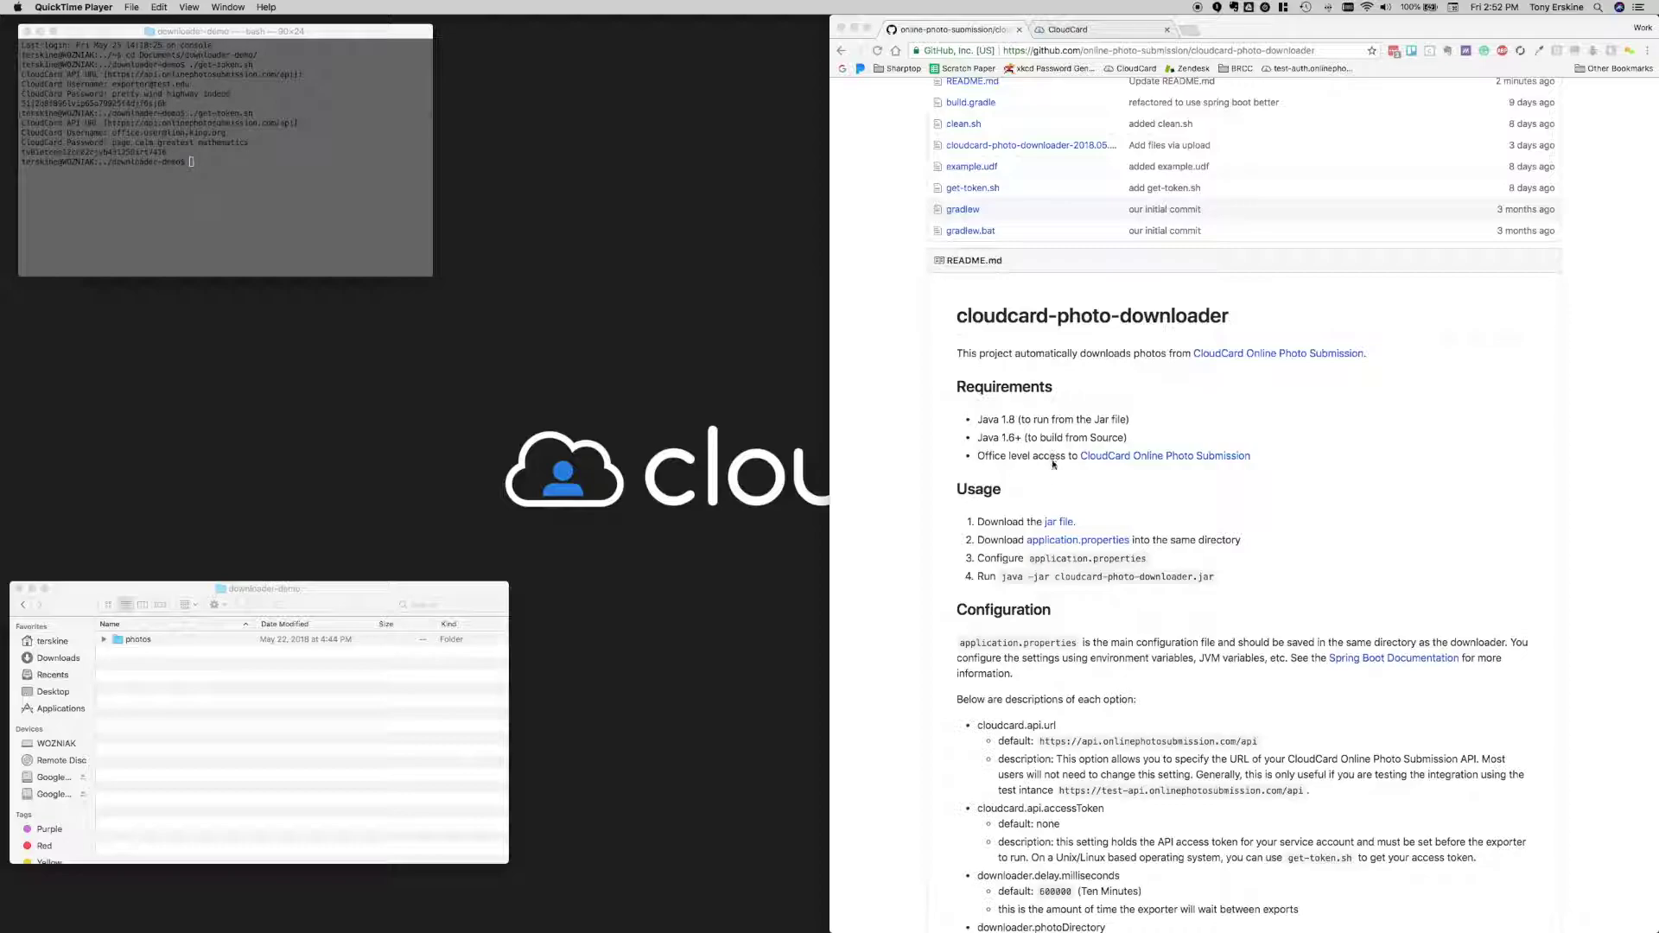
scroll(1052, 464, down, 1)
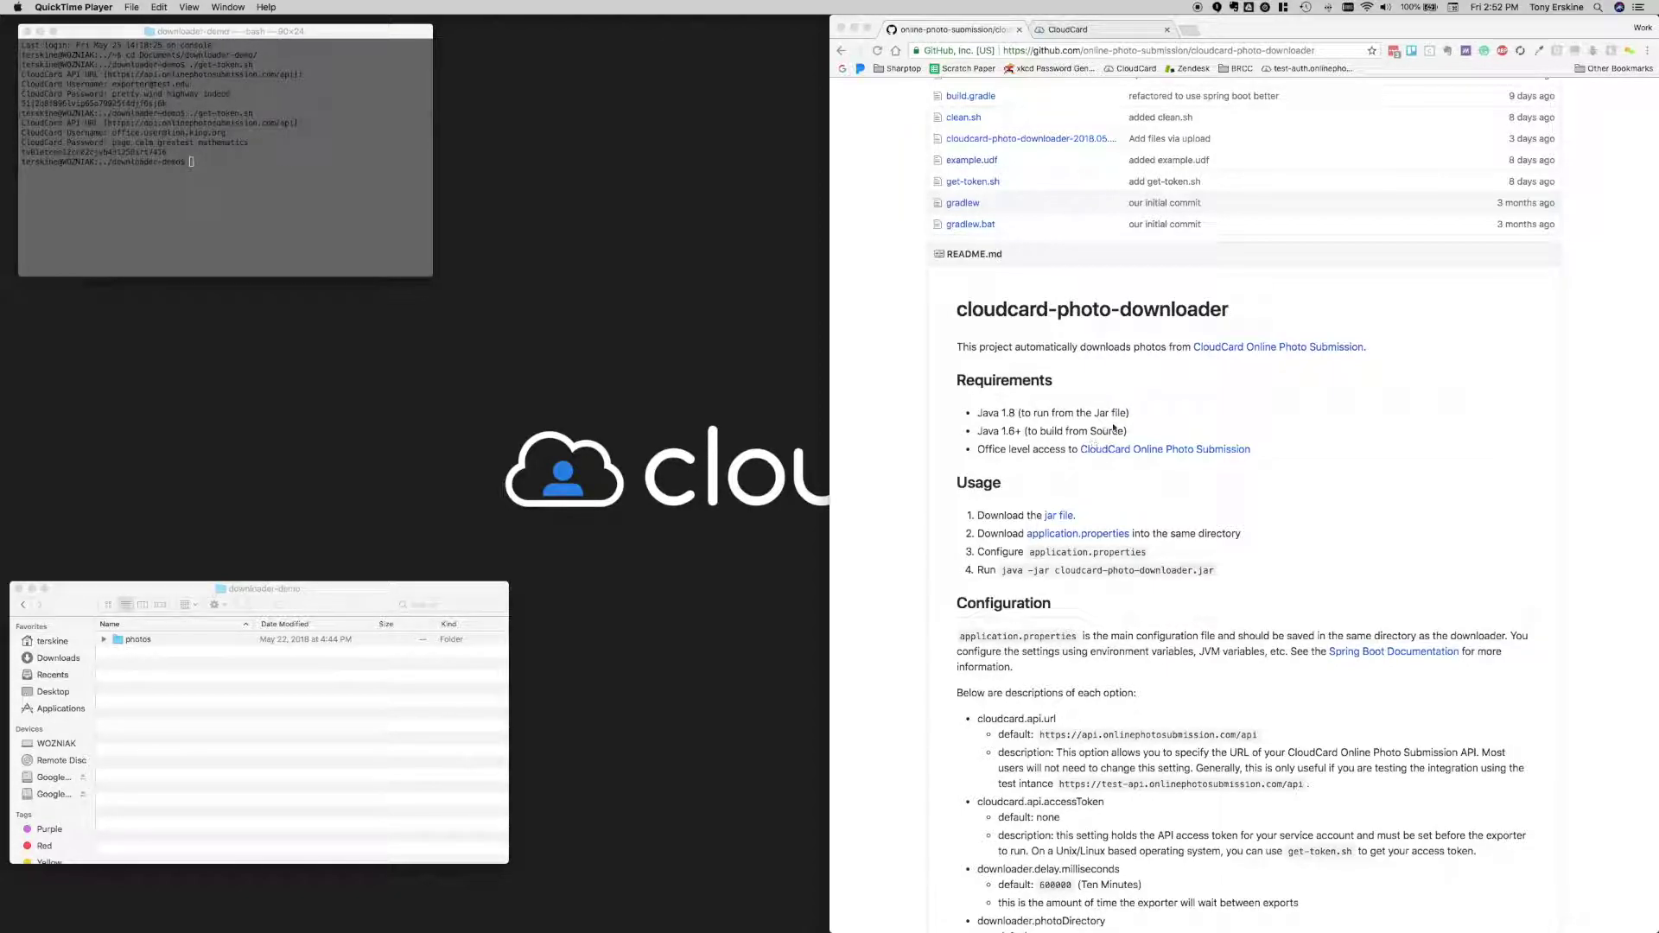
scroll(1054, 448, down, 3)
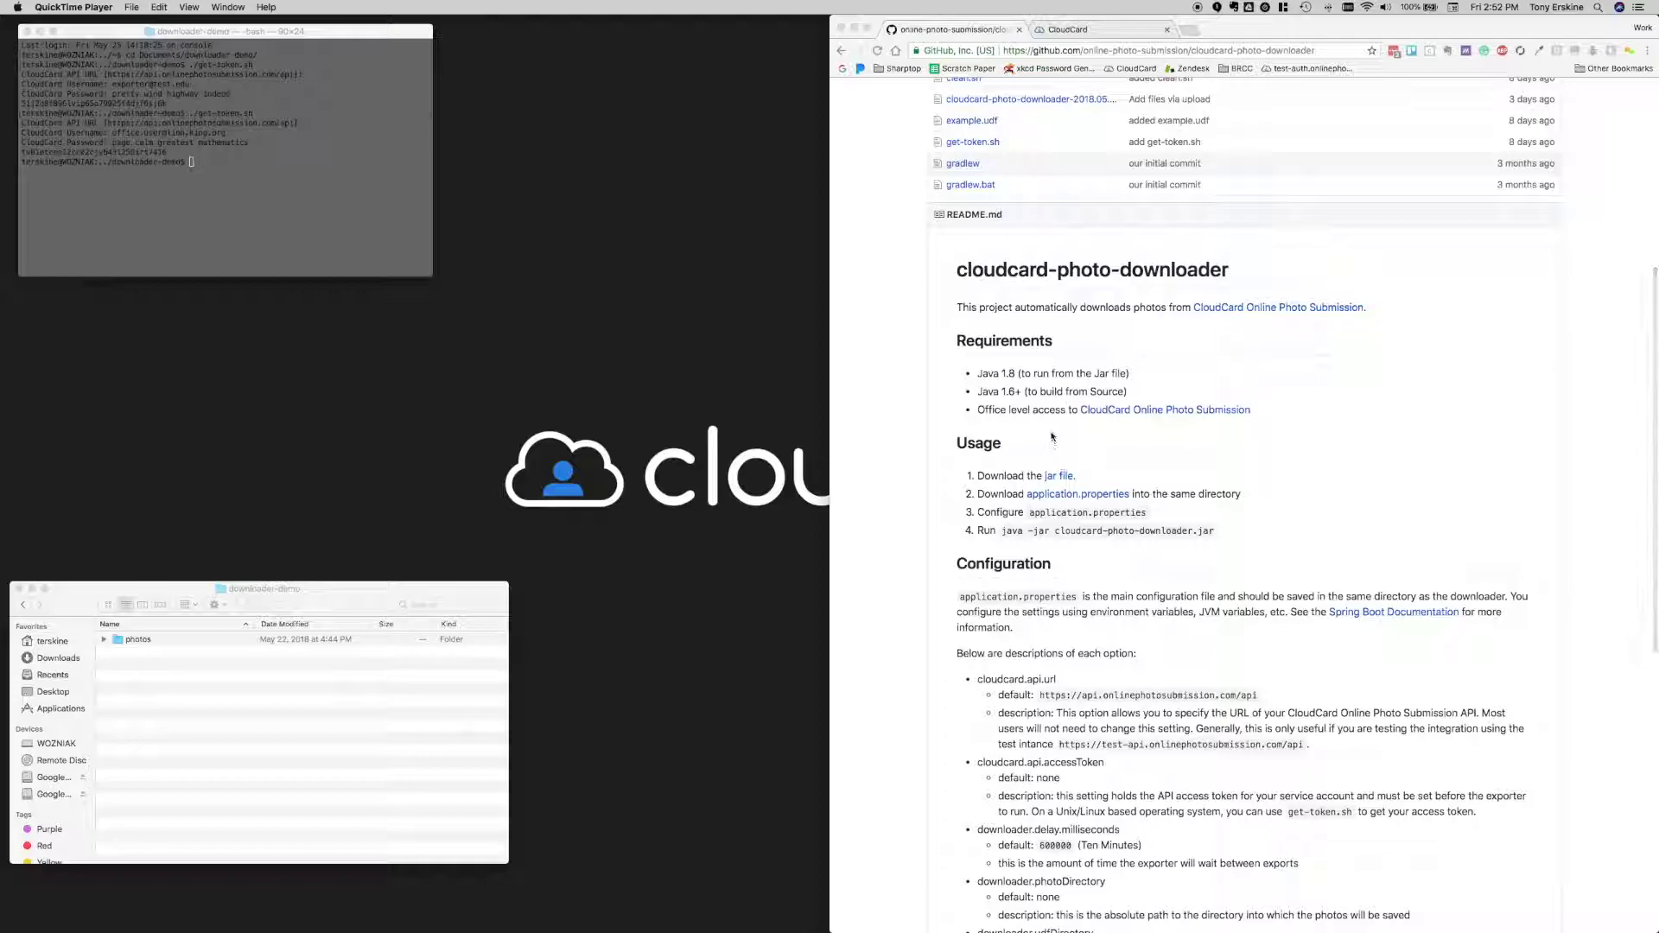
scroll(1030, 414, down, 1)
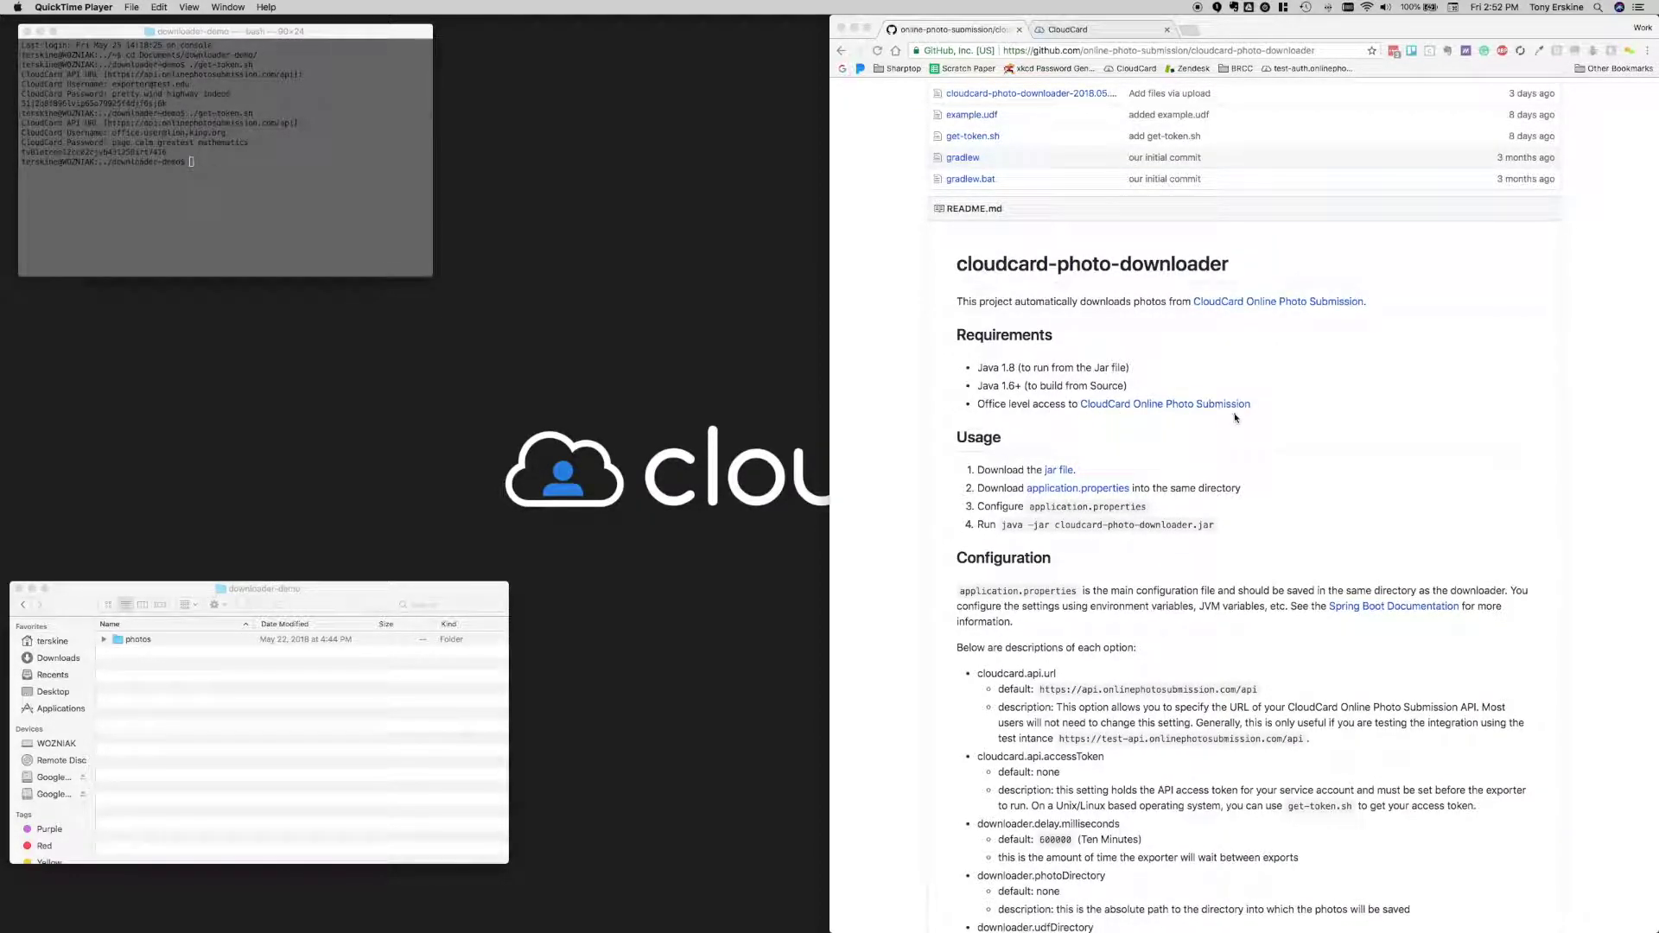
Download the jar file linked in the README's Usage section and keep it despite the browser's safety warning
scroll(1223, 422, down, 3)
scroll(1223, 422, down, 5)
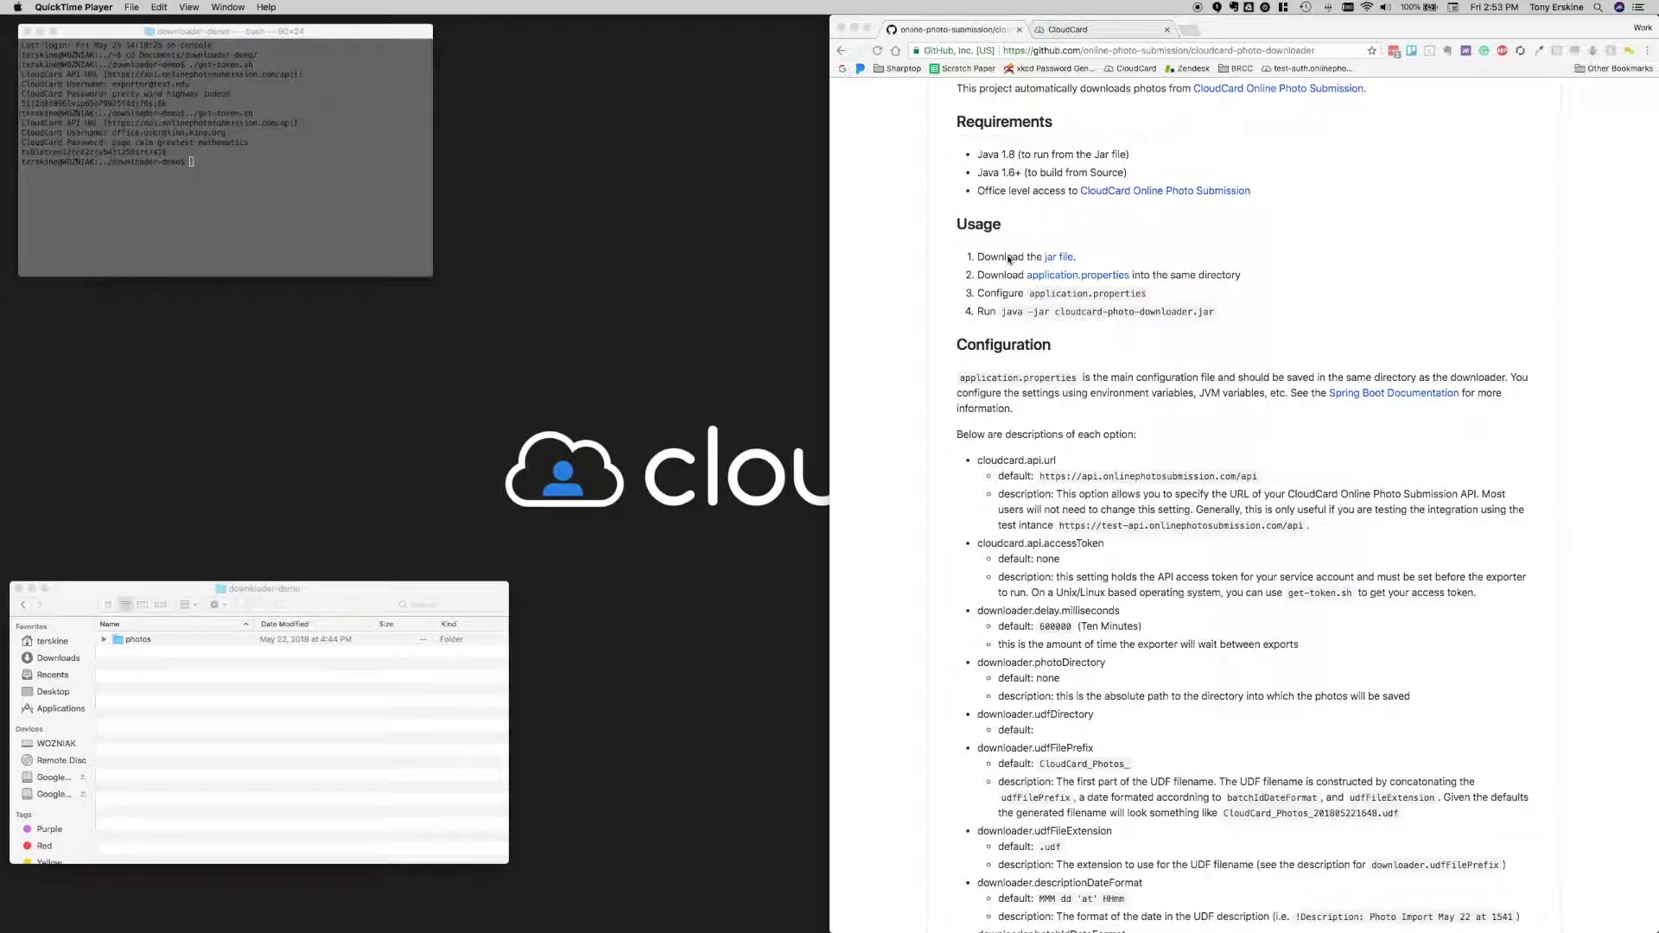
click(1158, 259)
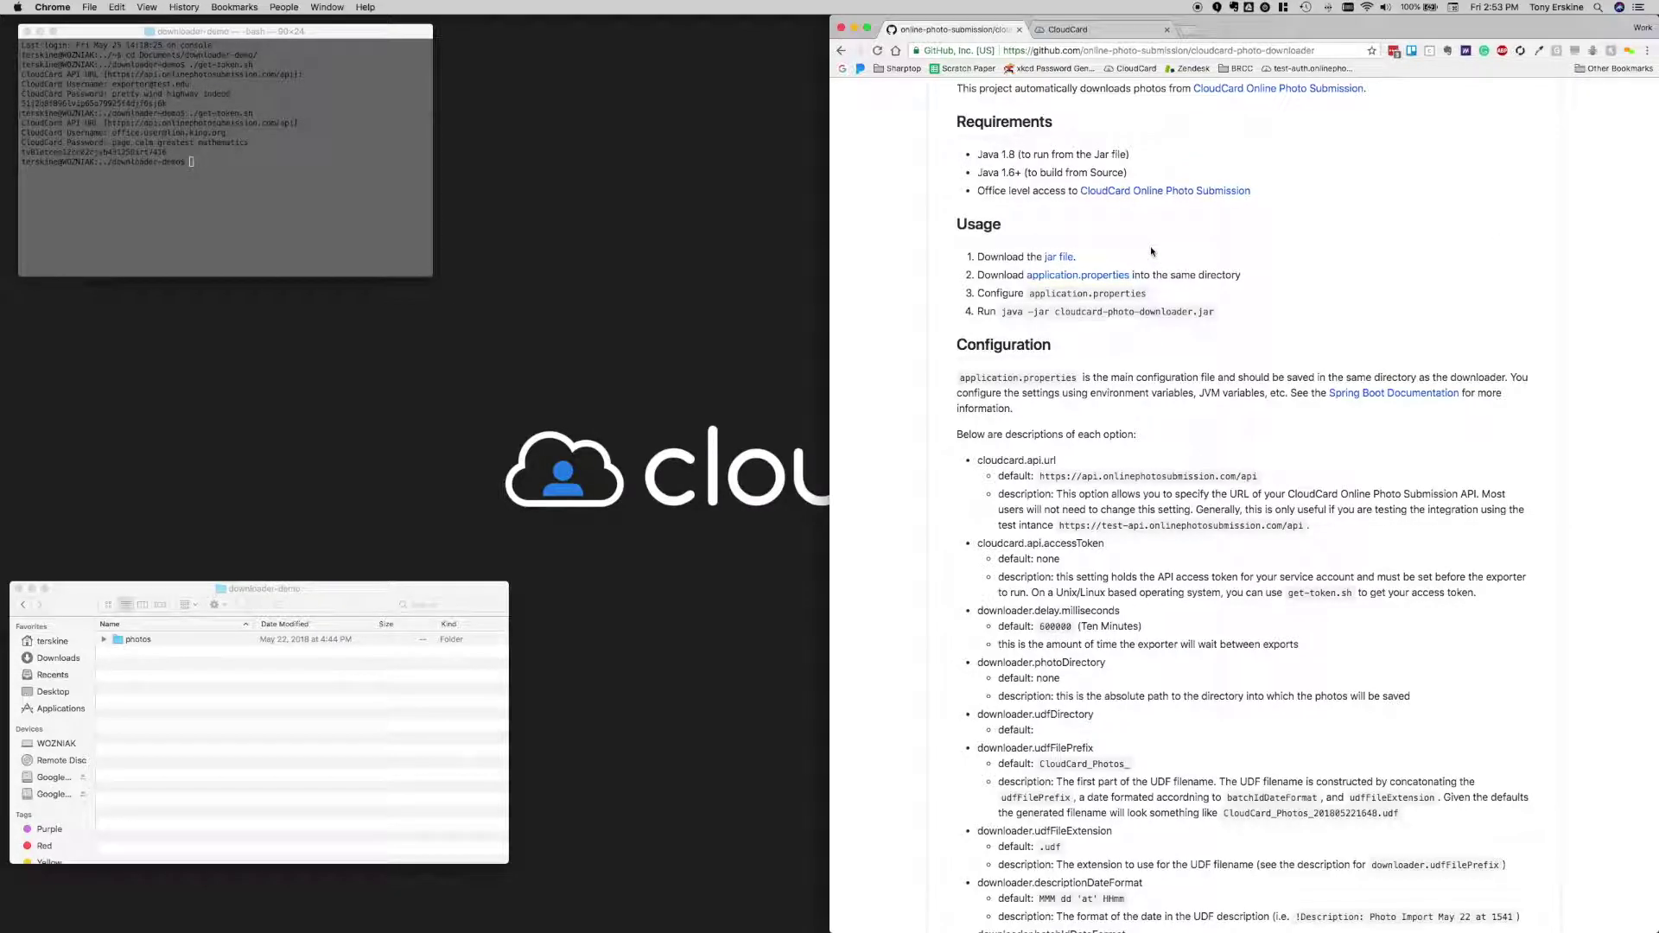
click(1058, 258)
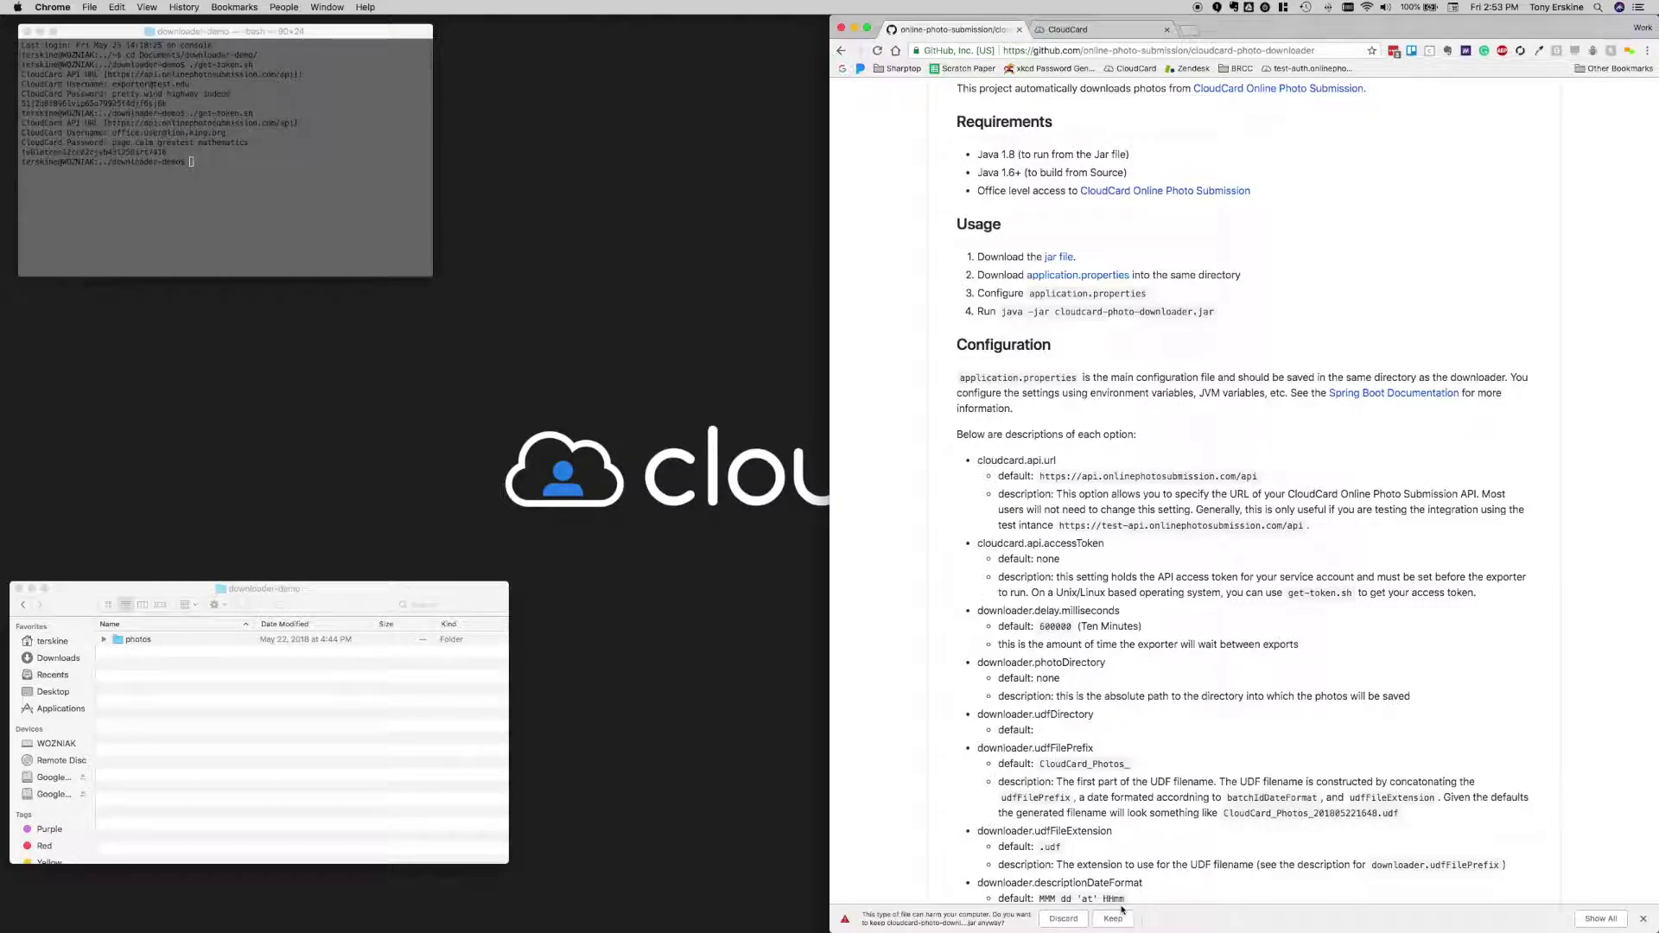
click(1114, 919)
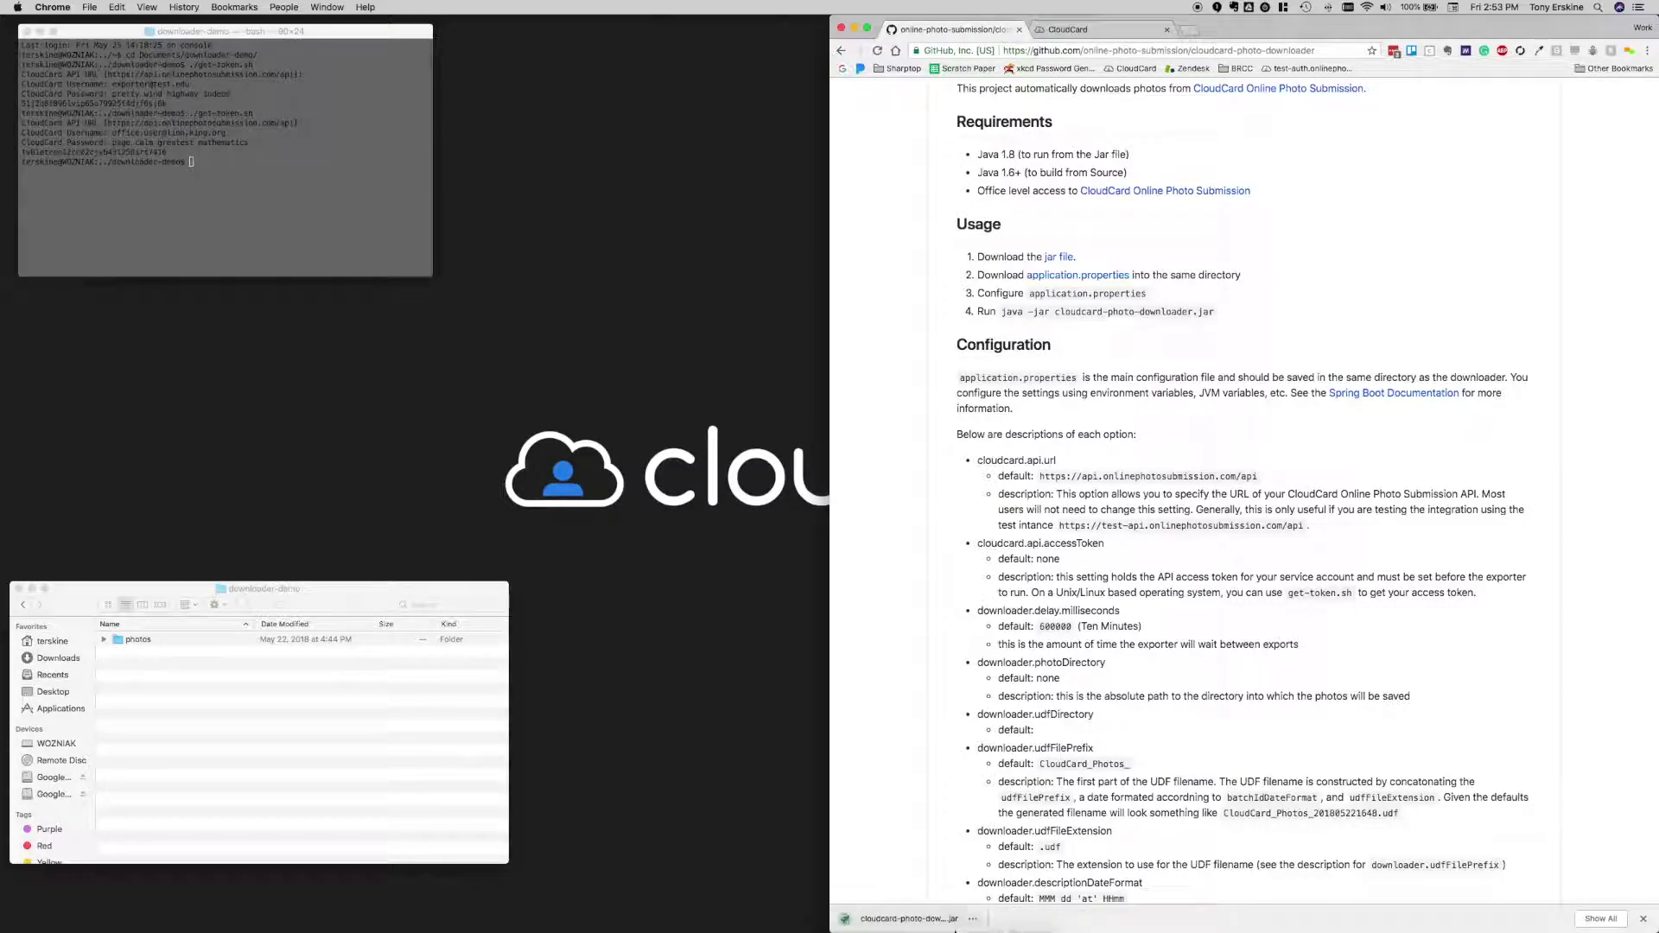
Put the downloaded cloudcard-photo-downloader jar file into the downloader-demo folder
mouse_move(1017, 919)
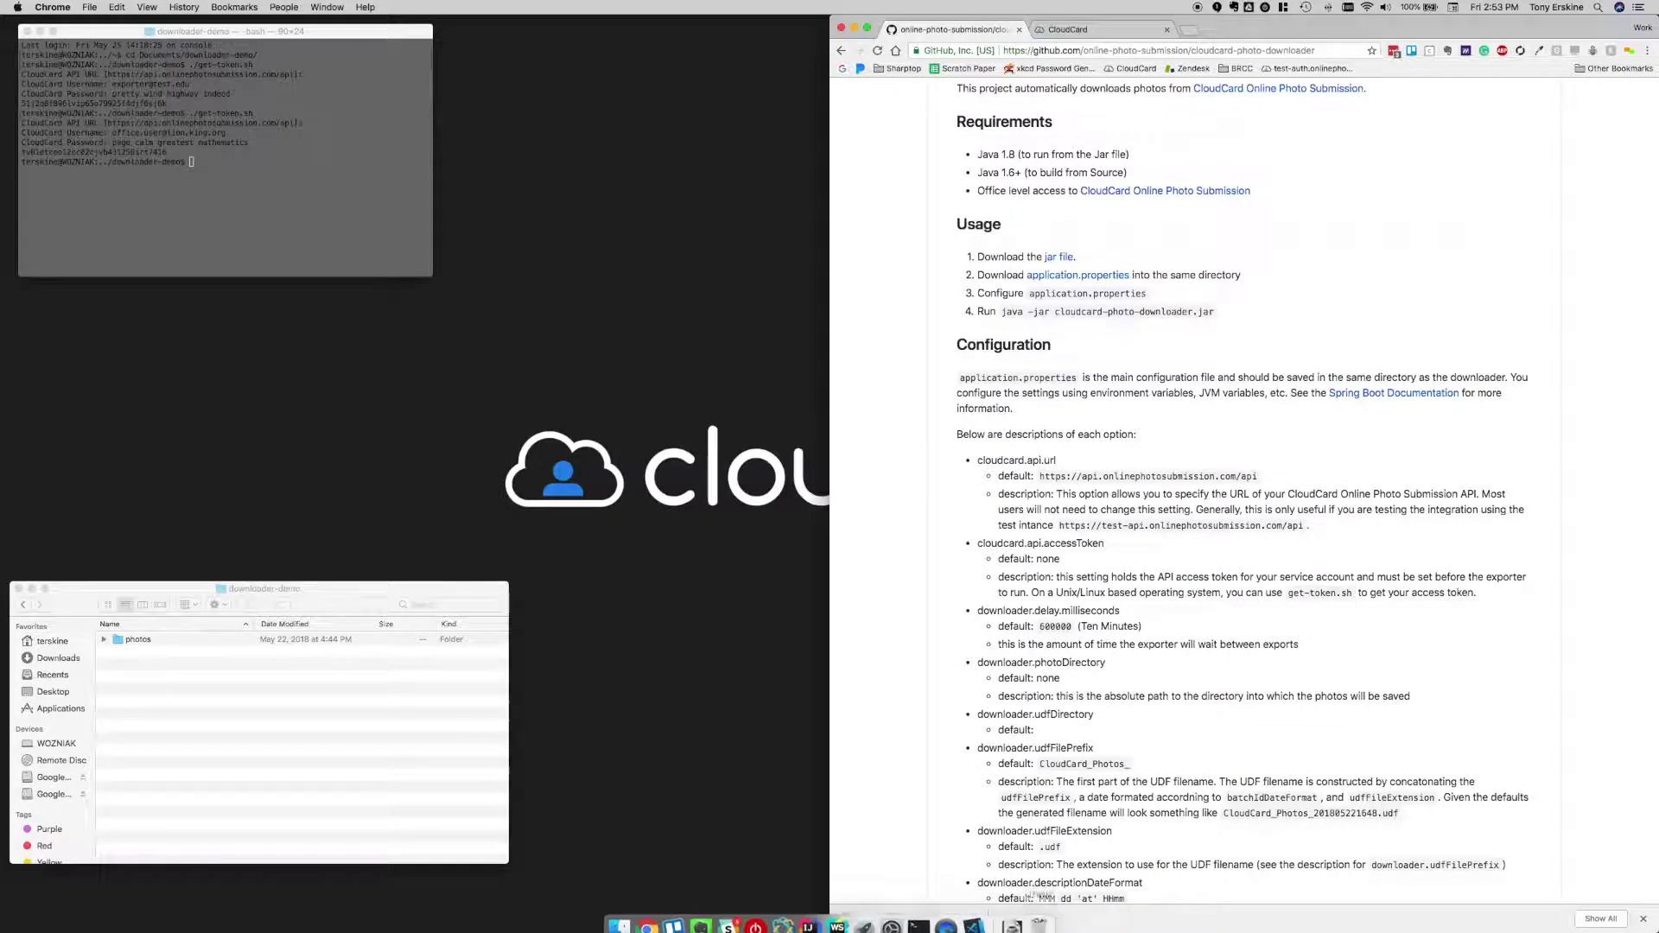
click(1014, 919)
drag(985, 885, 121, 668)
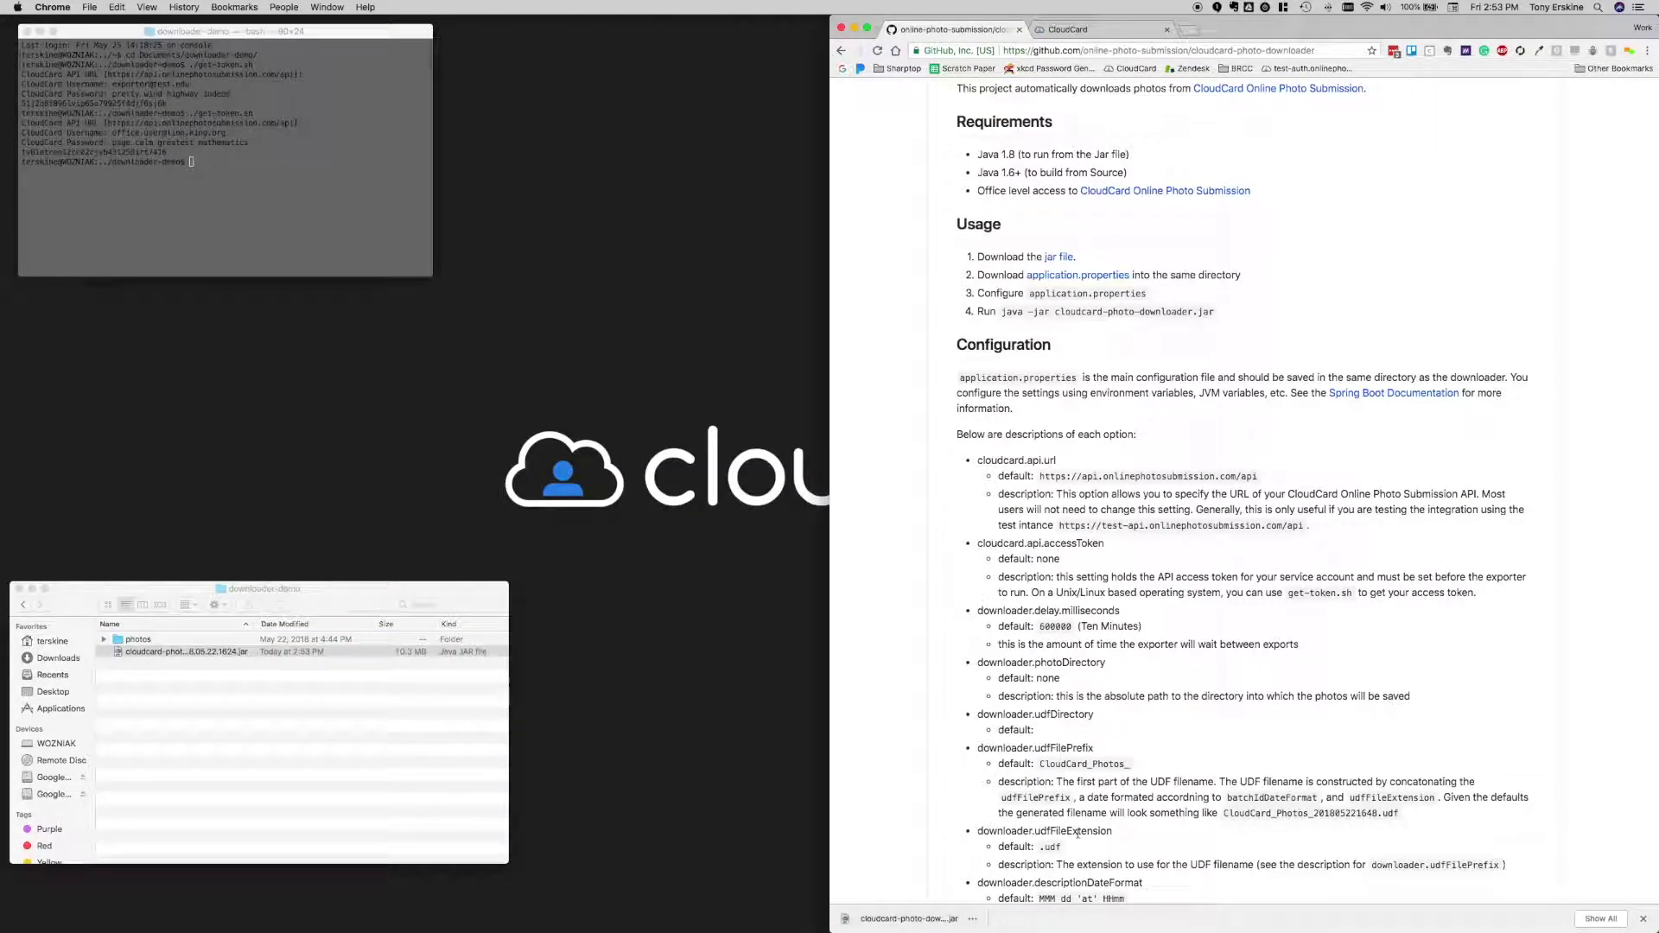
Open the application.properties file linked in the Usage section and save it to Downloads as application.properties, without the .txt extension
scroll(1074, 831, down, 1)
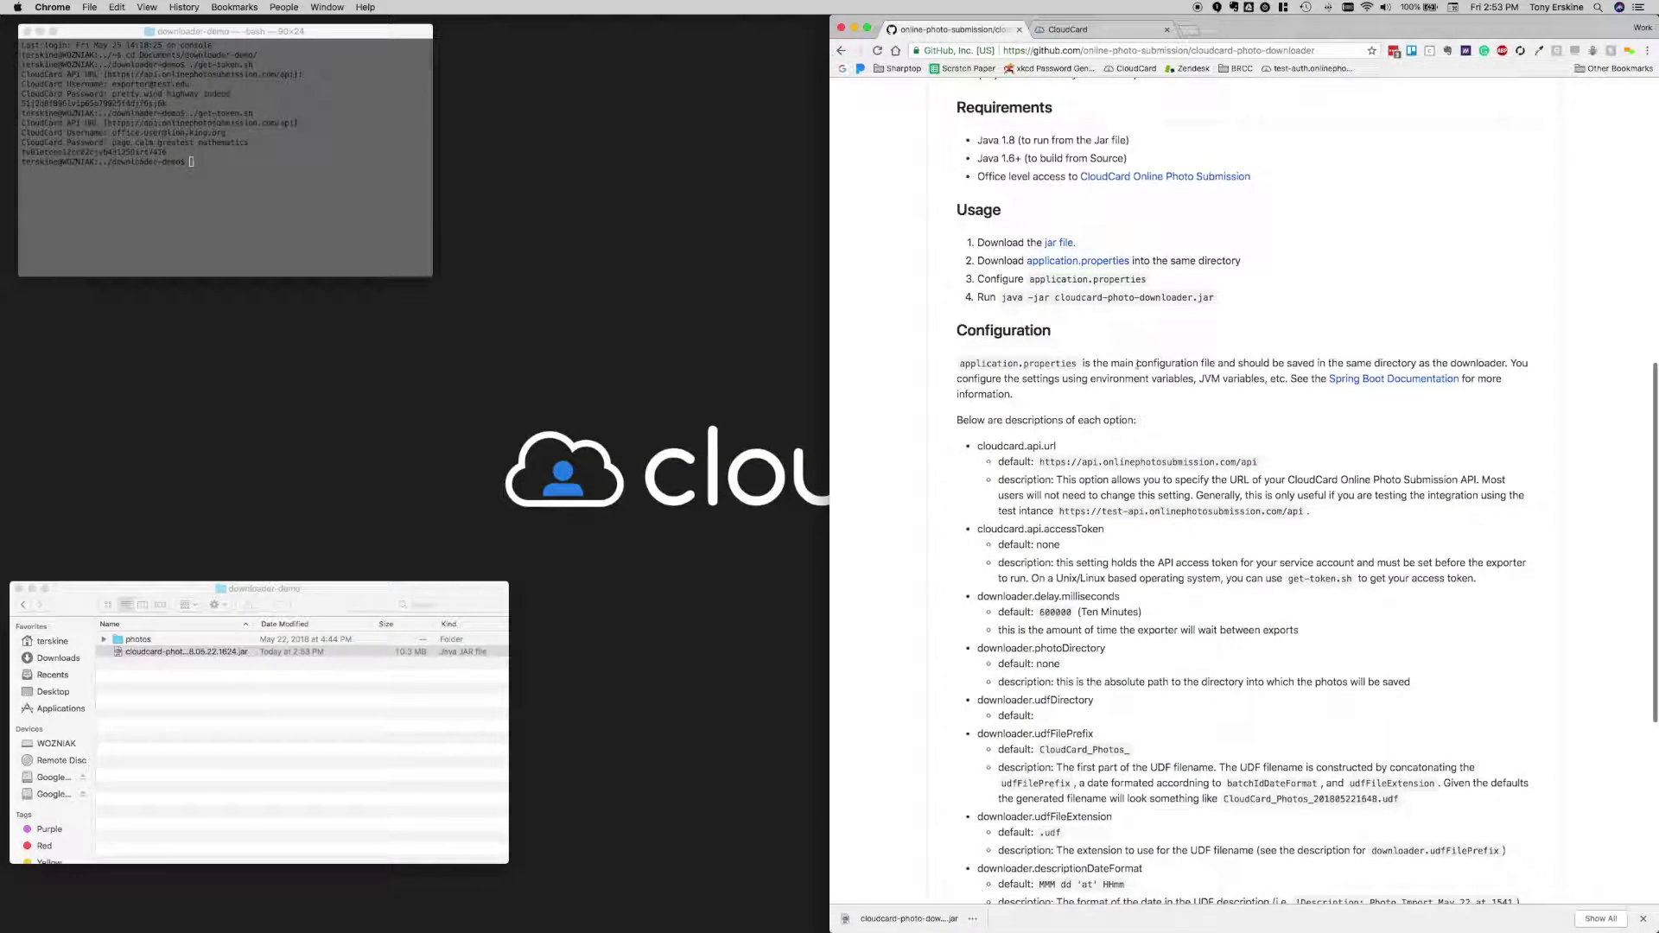
click(1085, 261)
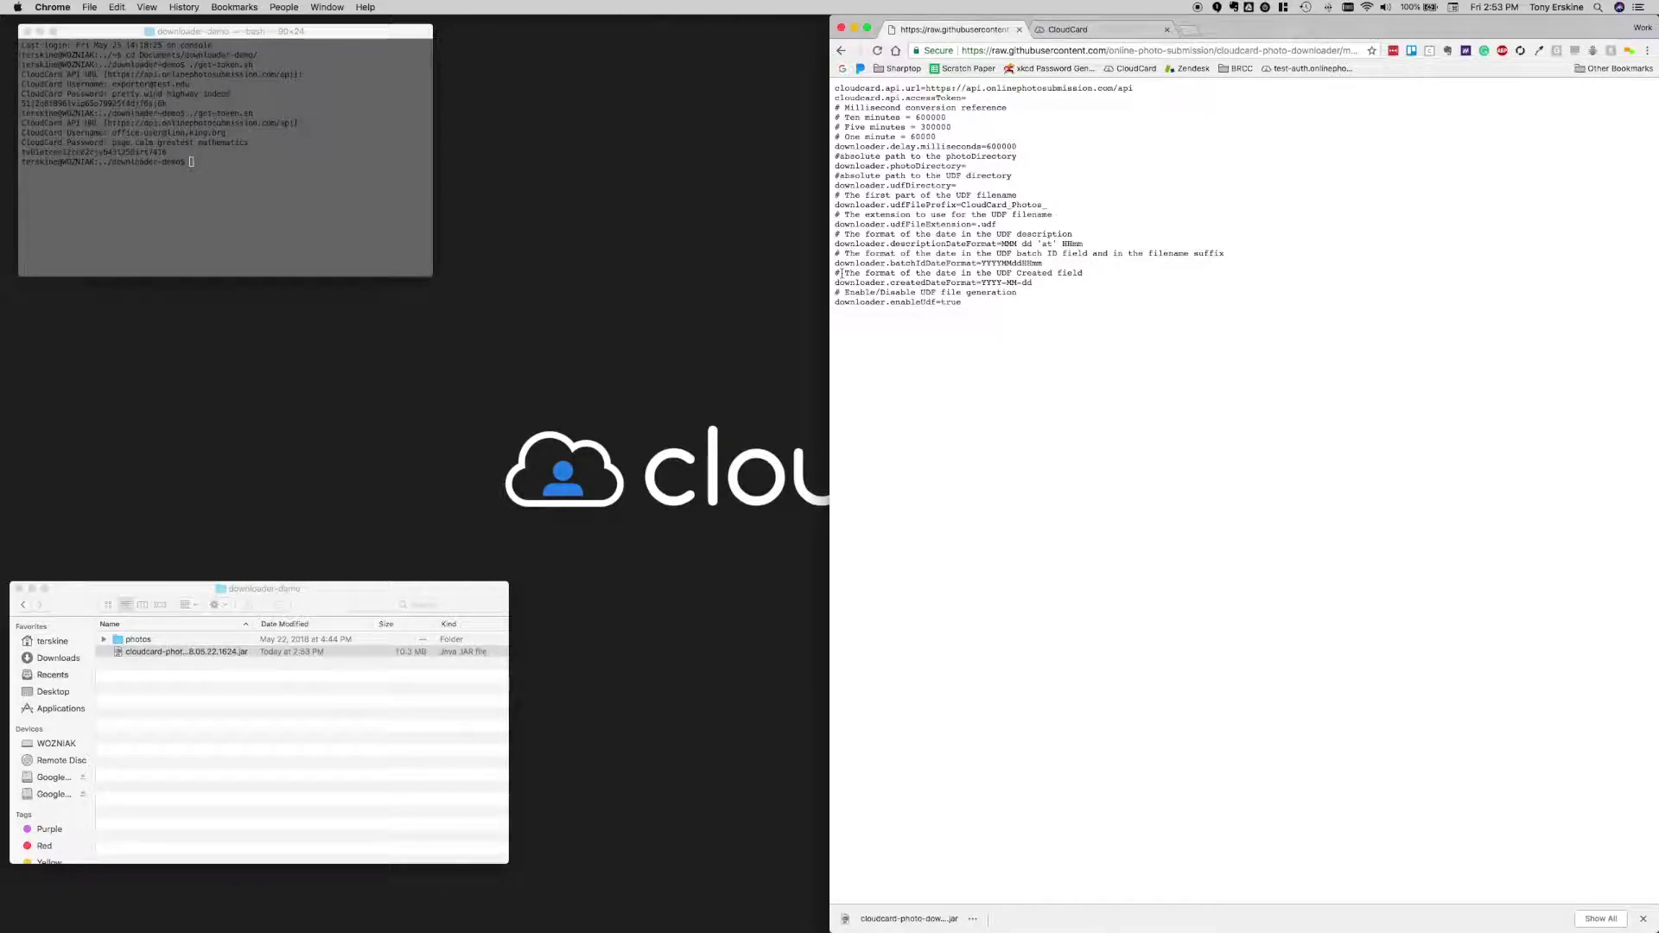
key(super+s)
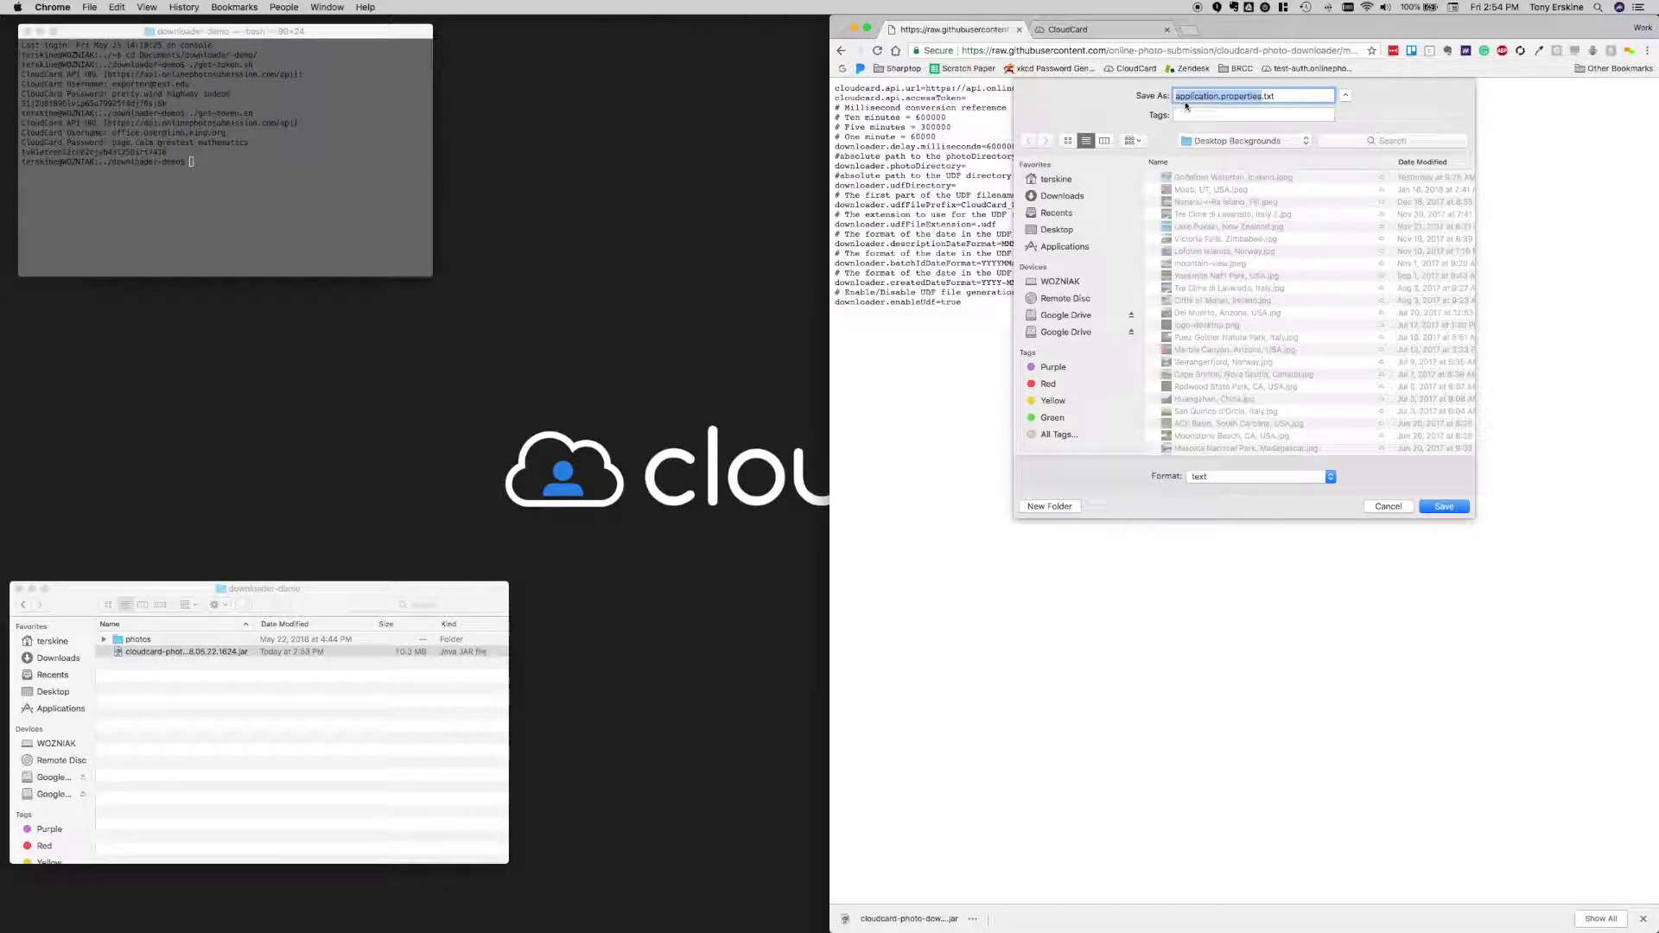
click(1287, 93)
key(BackSpace)
key(BackSpace)
key(BackSpace)
click(1064, 181)
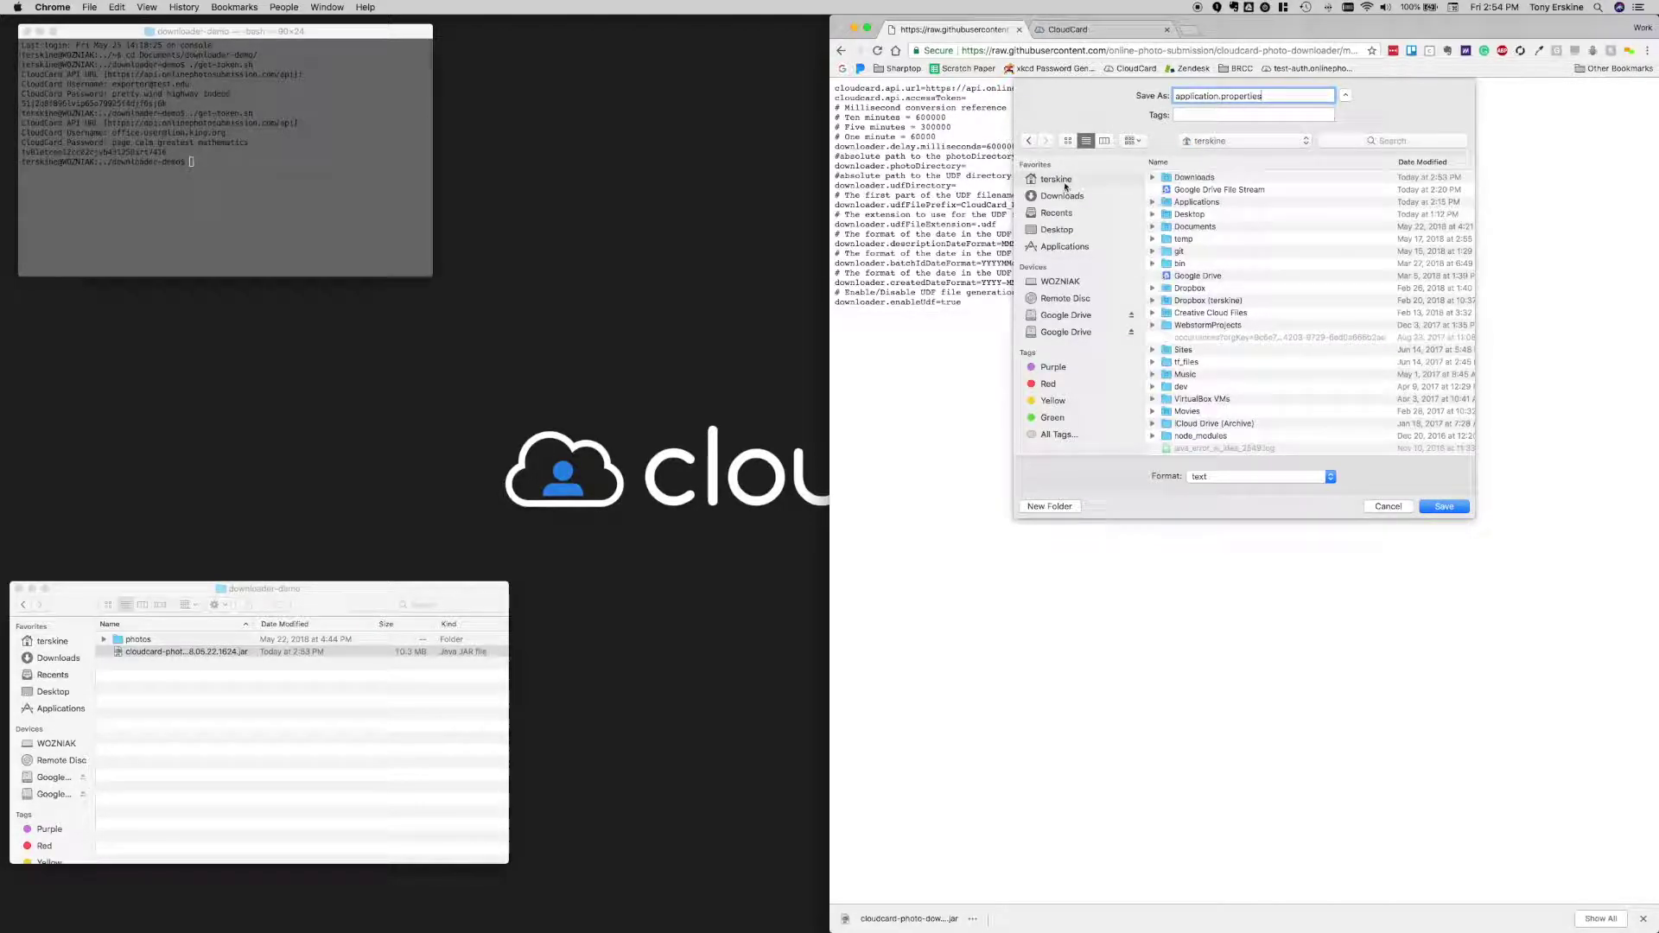
click(1184, 178)
double_click(1183, 178)
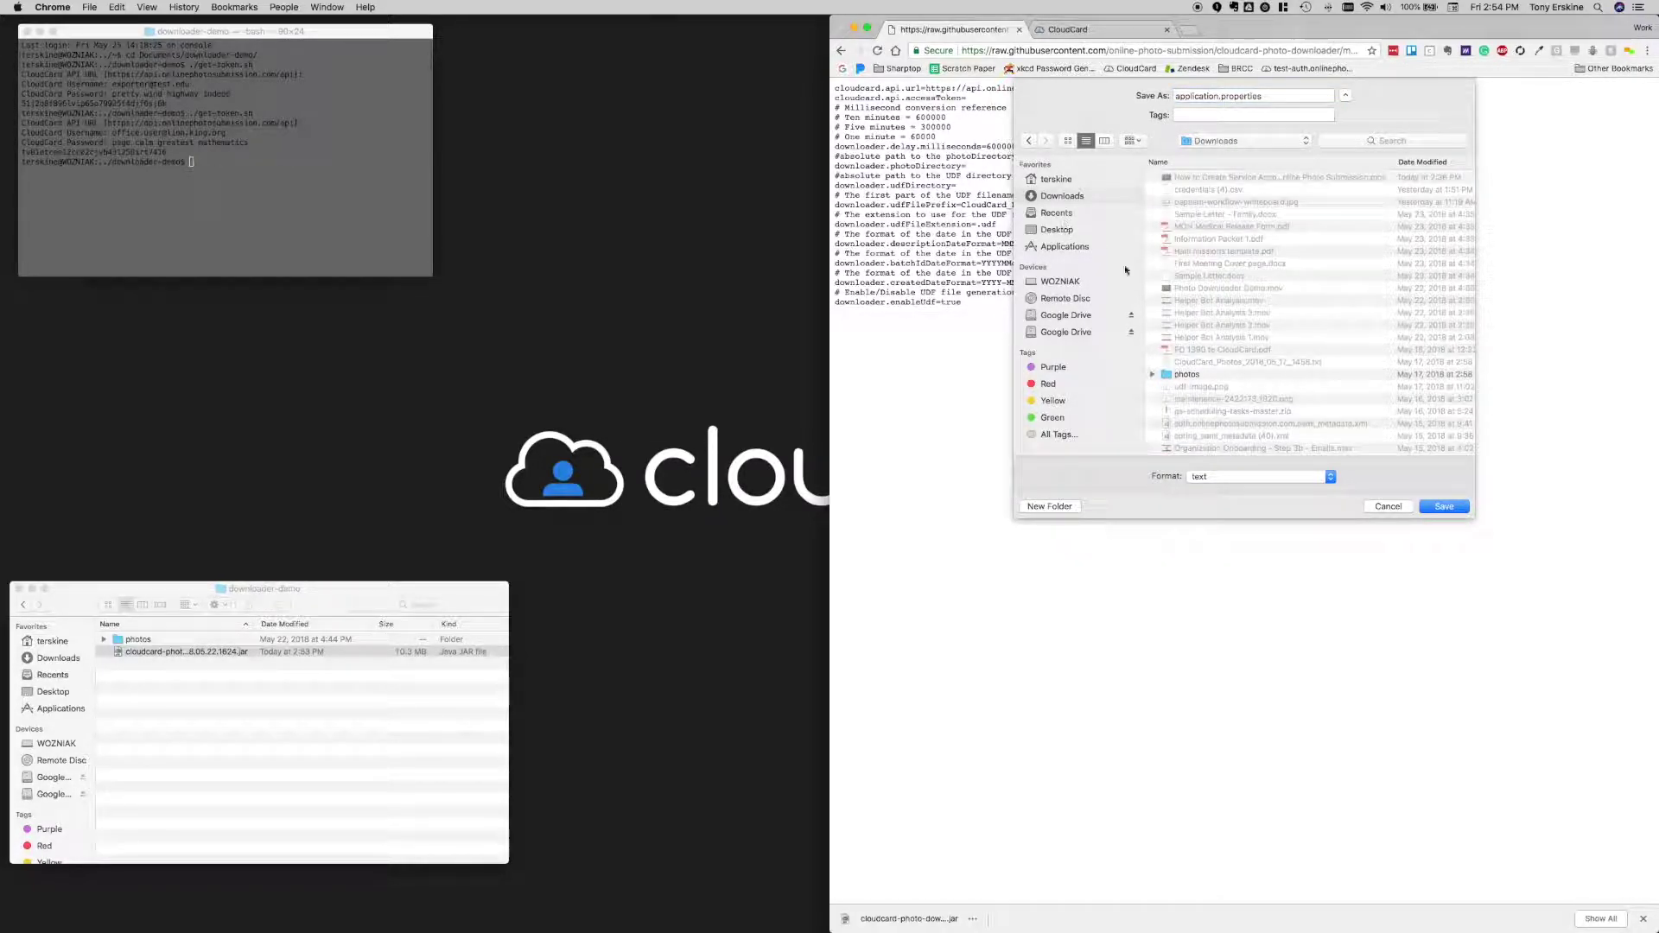
click(1445, 507)
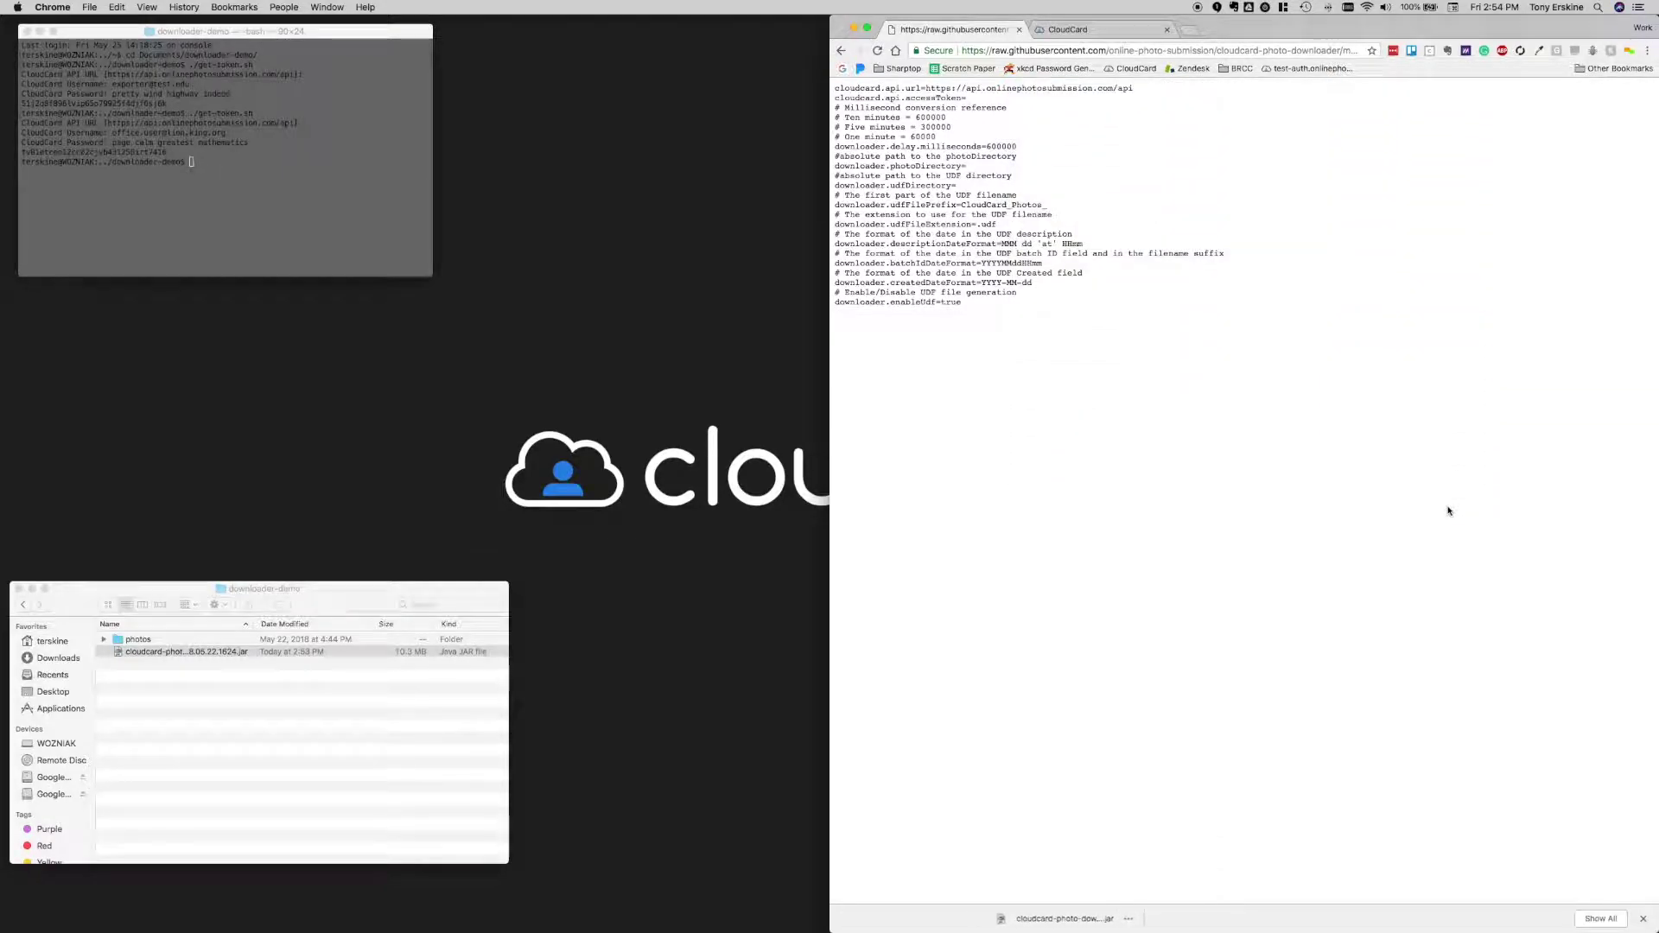
Put the saved application.properties file into the downloader-demo folder and return to the README's Usage section
drag(899, 918, 239, 735)
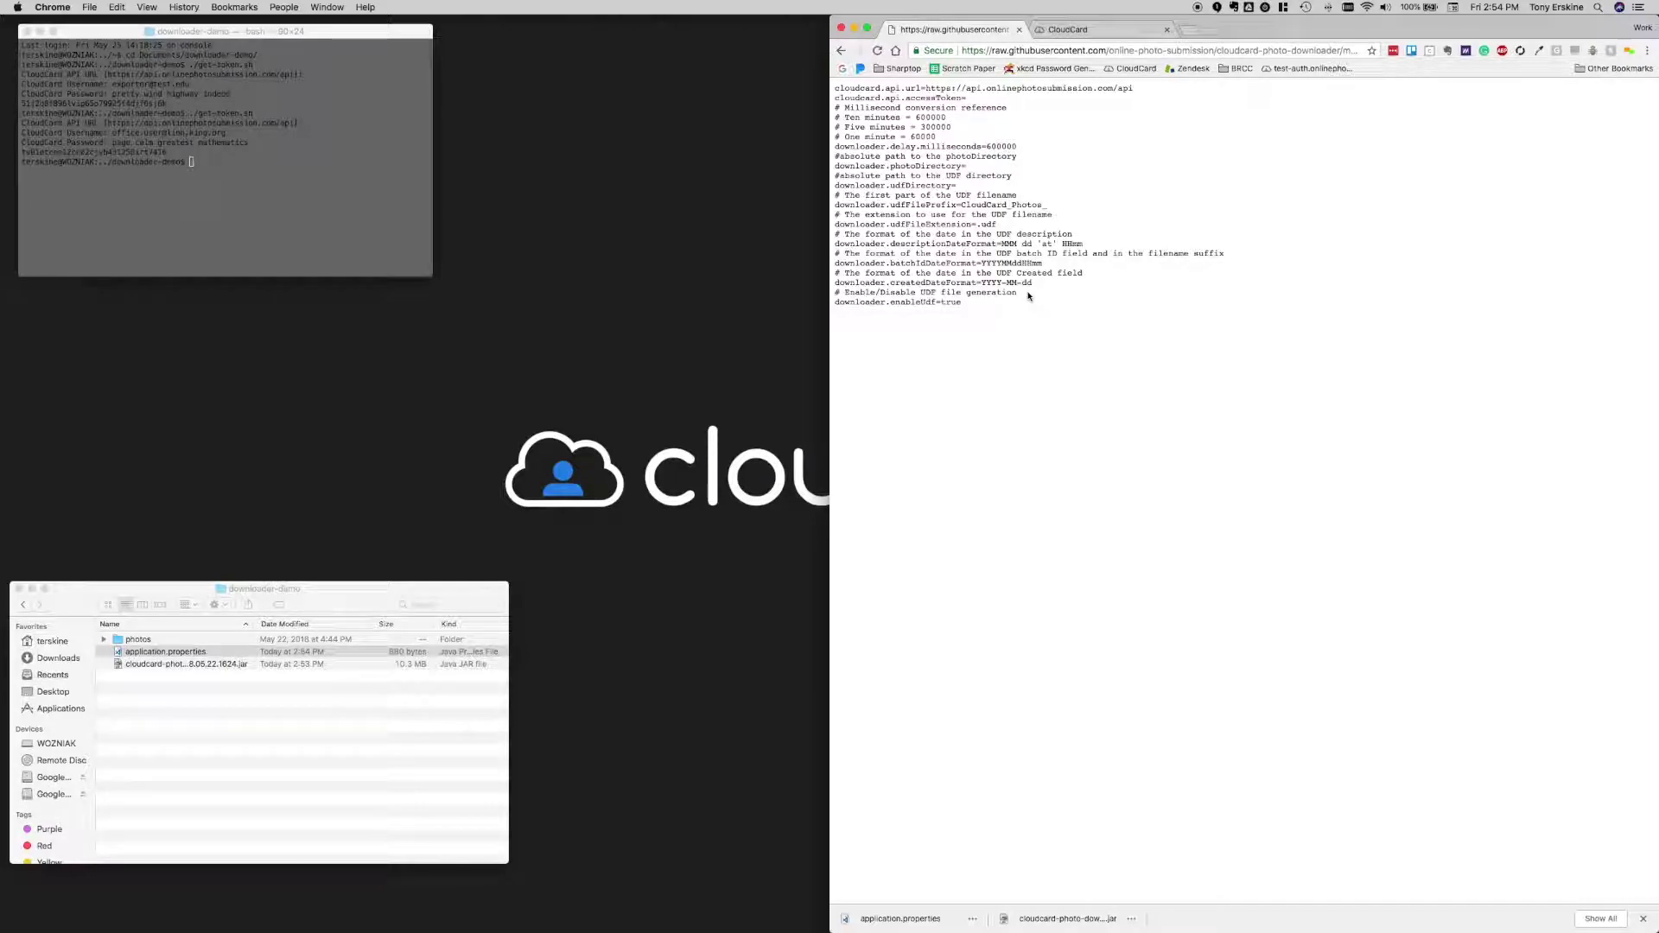
click(841, 51)
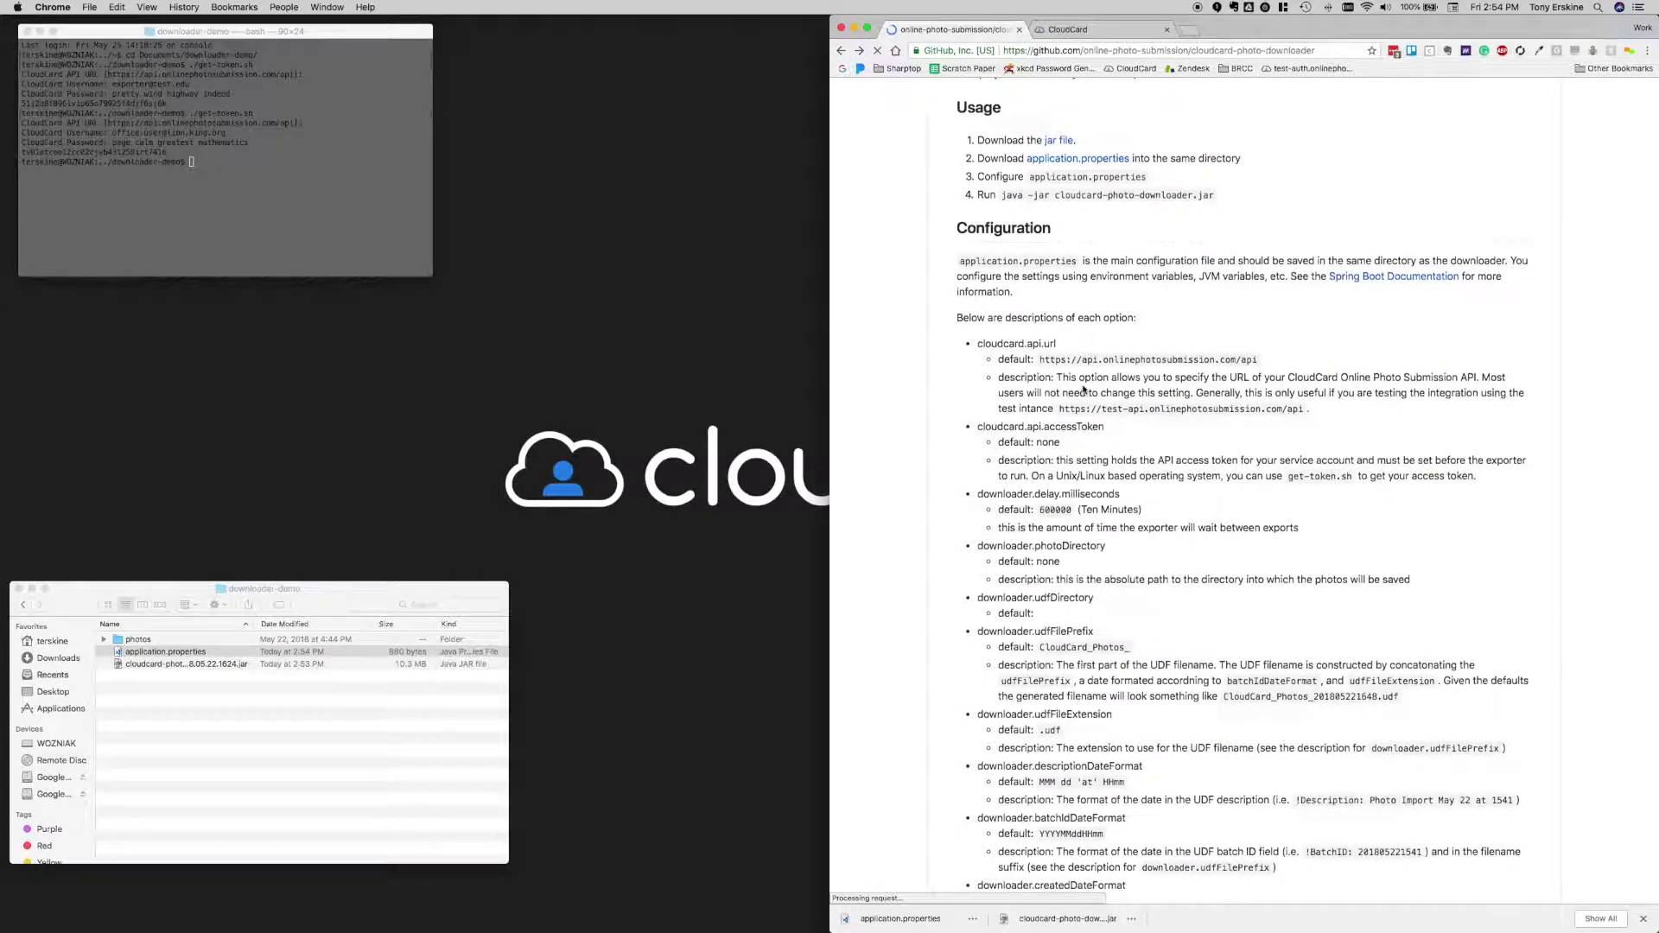
scroll(982, 359, up, 6)
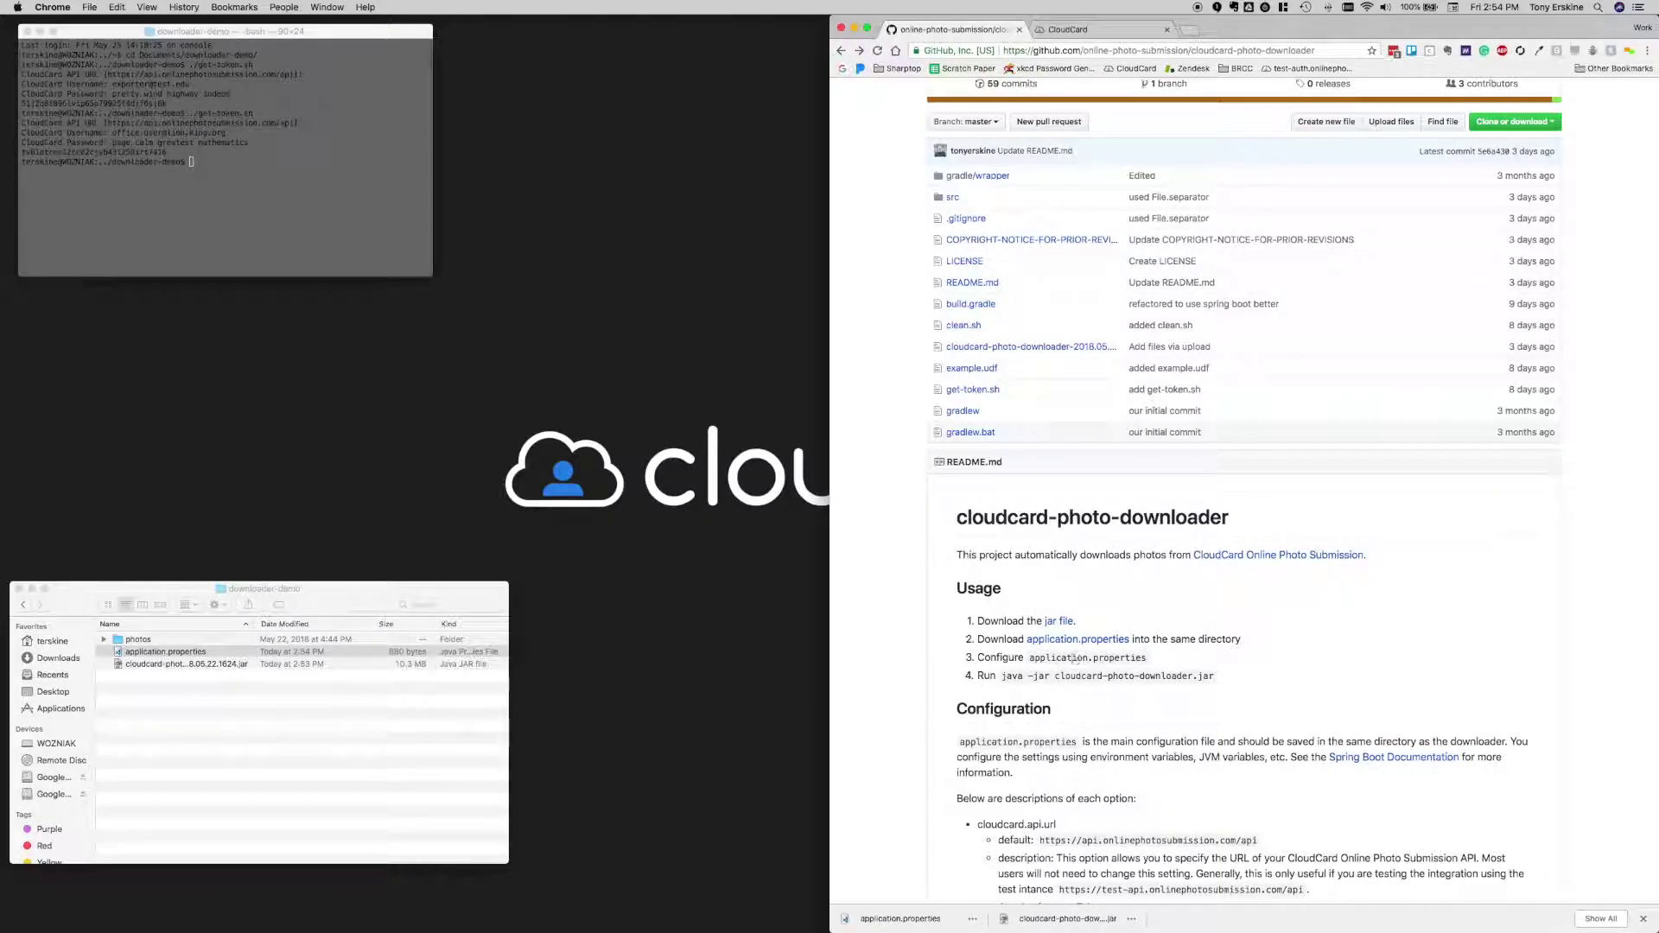
Open application.properties from the downloader-demo folder in the code editor and tile the editor window beside the browser
double_click(154, 657)
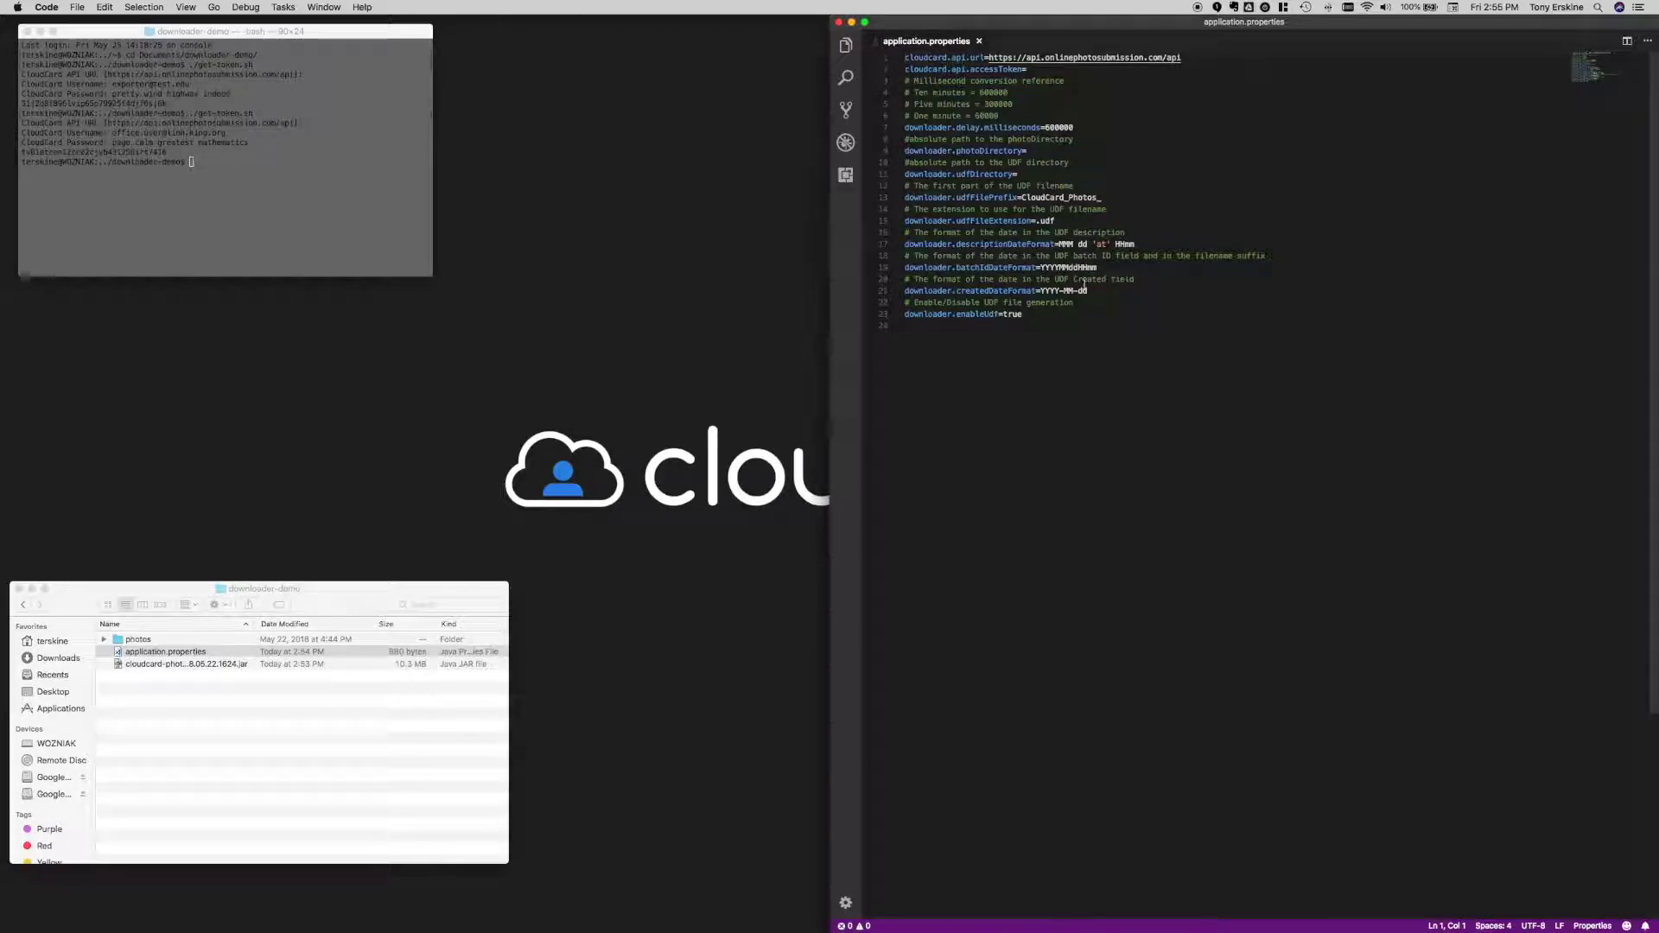
drag(1028, 26, 846, 23)
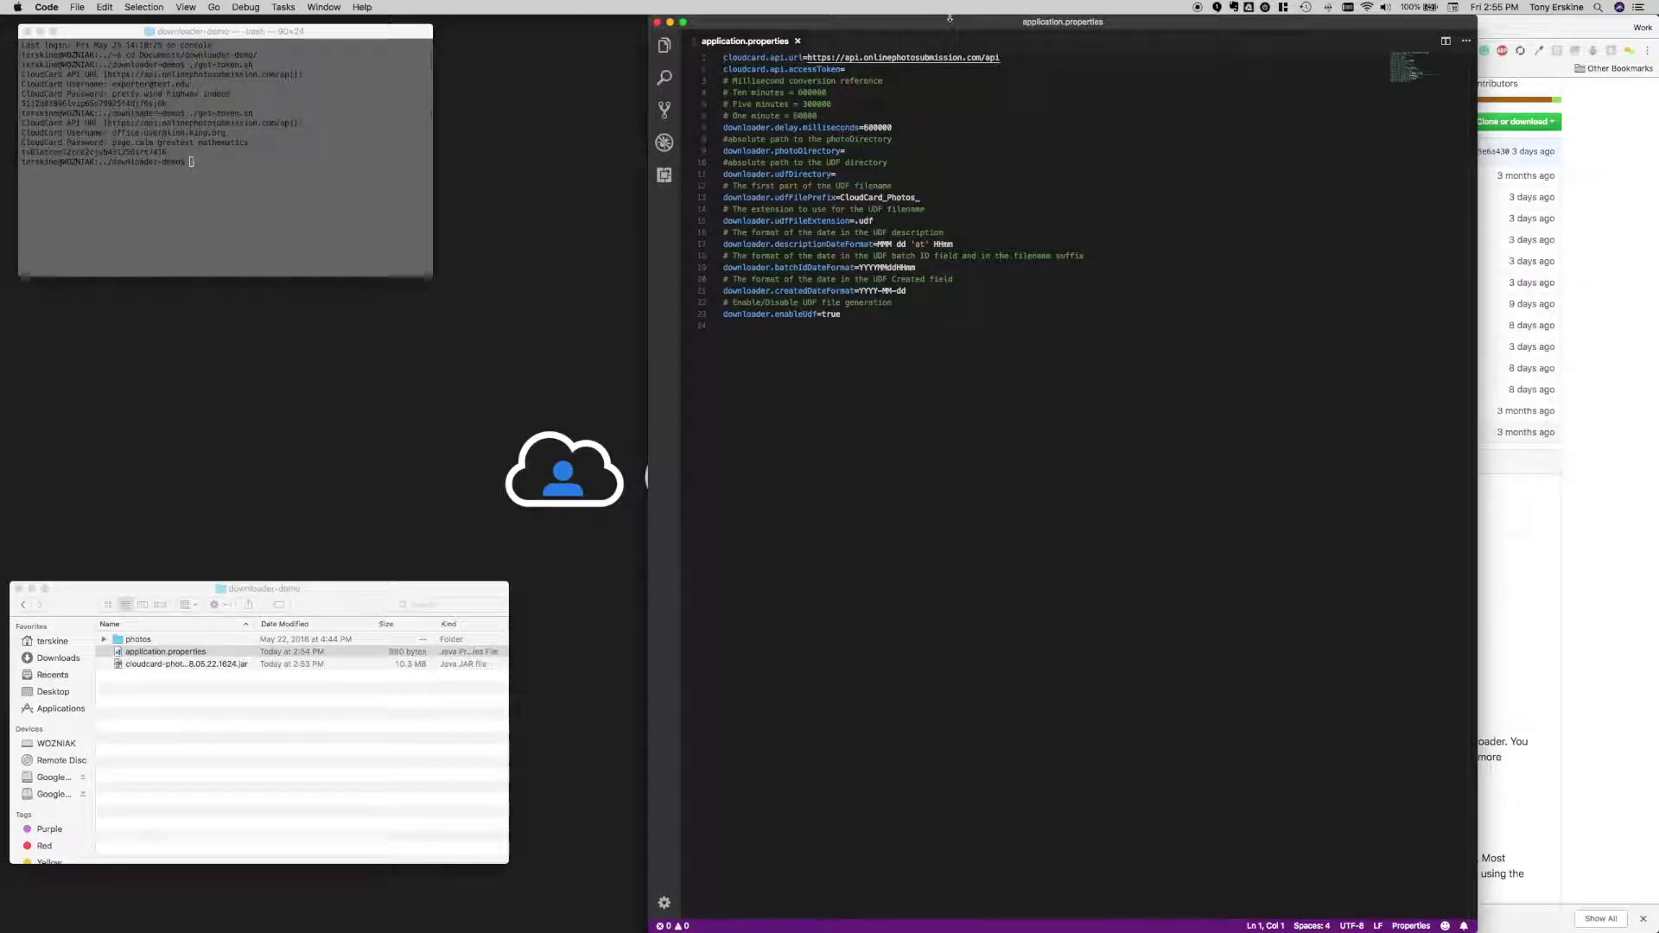
click(878, 391)
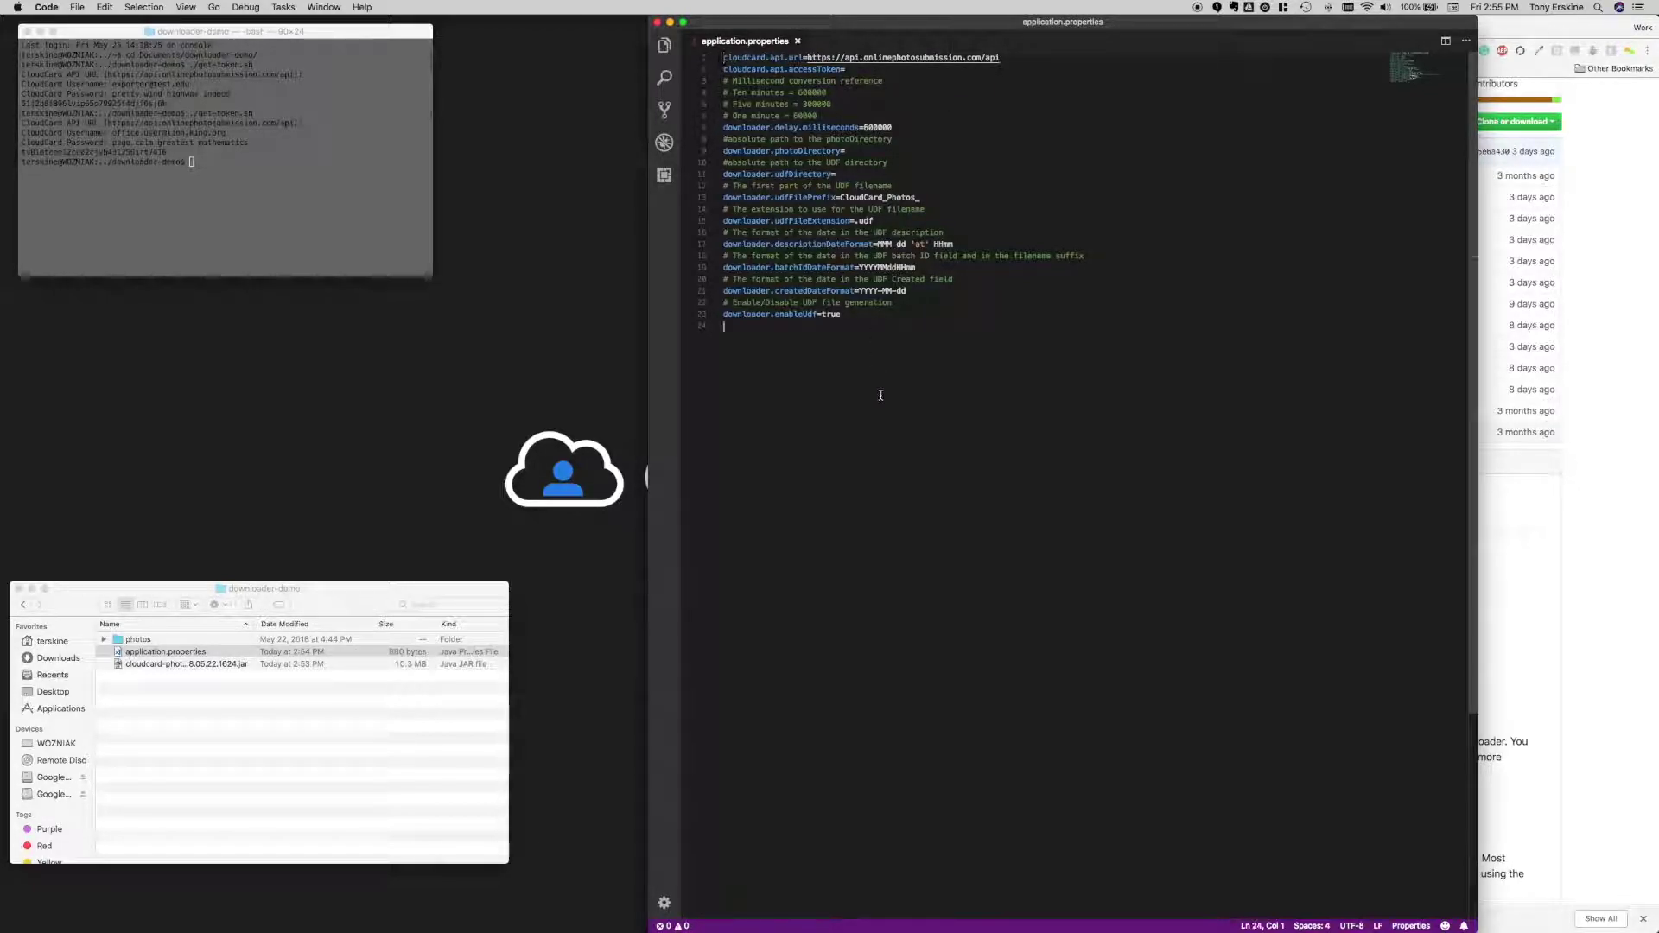
key(super+alt+Right)
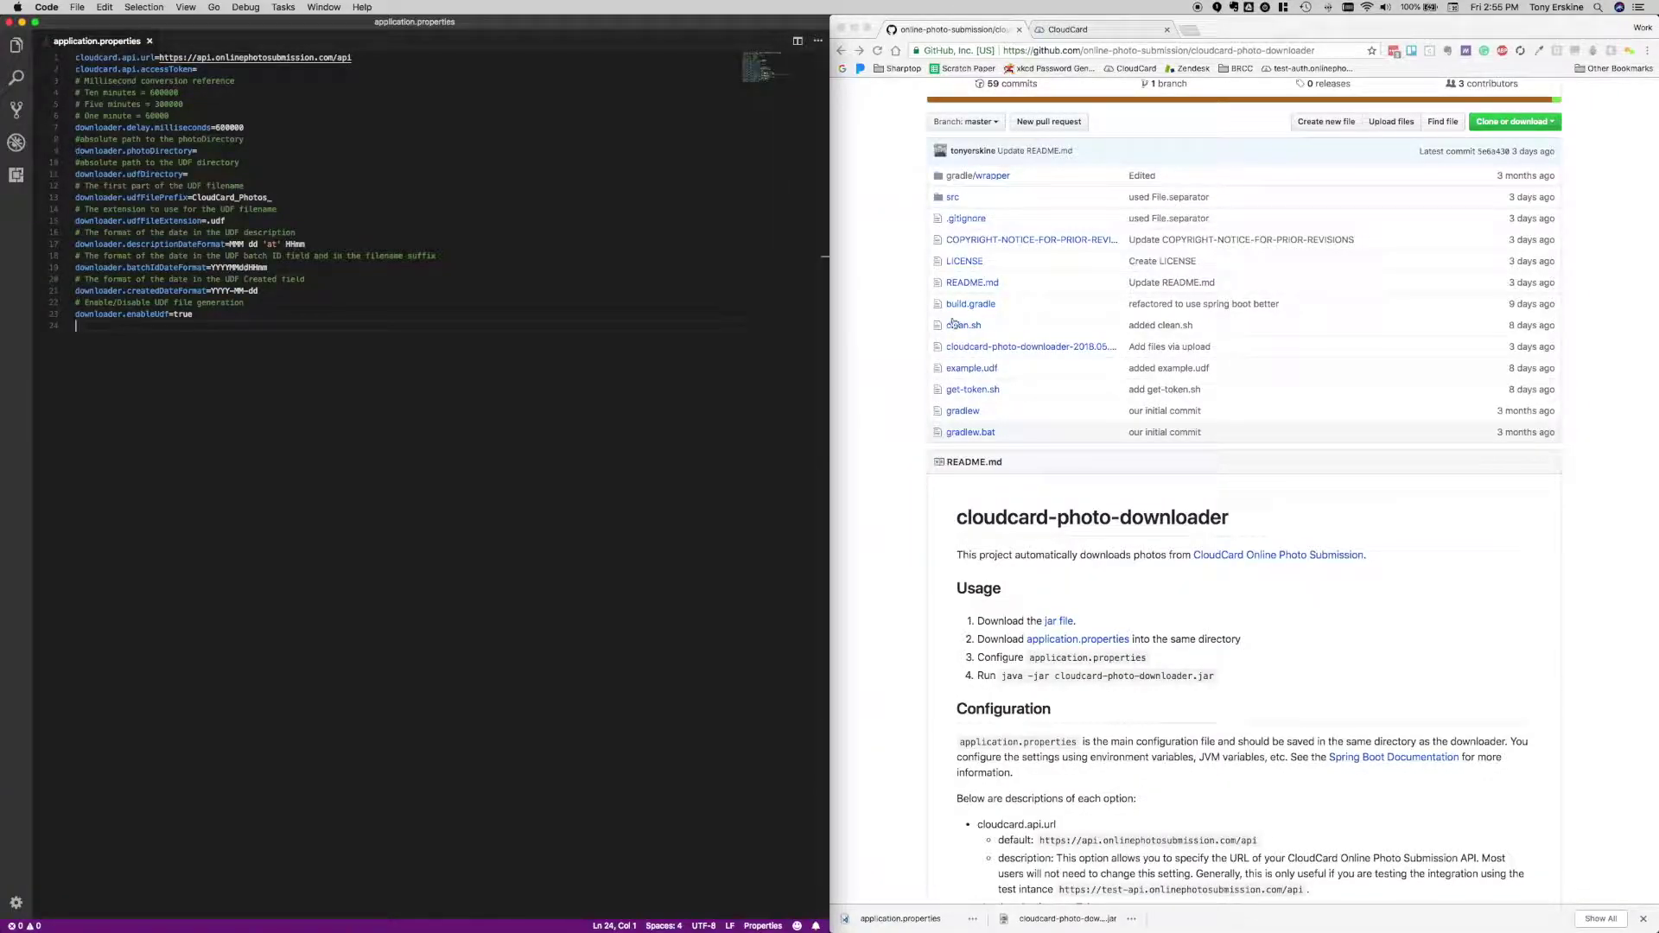
Examine the option descriptions in the README's Configuration section alongside the open properties file
scroll(1271, 527, down, 5)
scroll(1272, 527, down, 10)
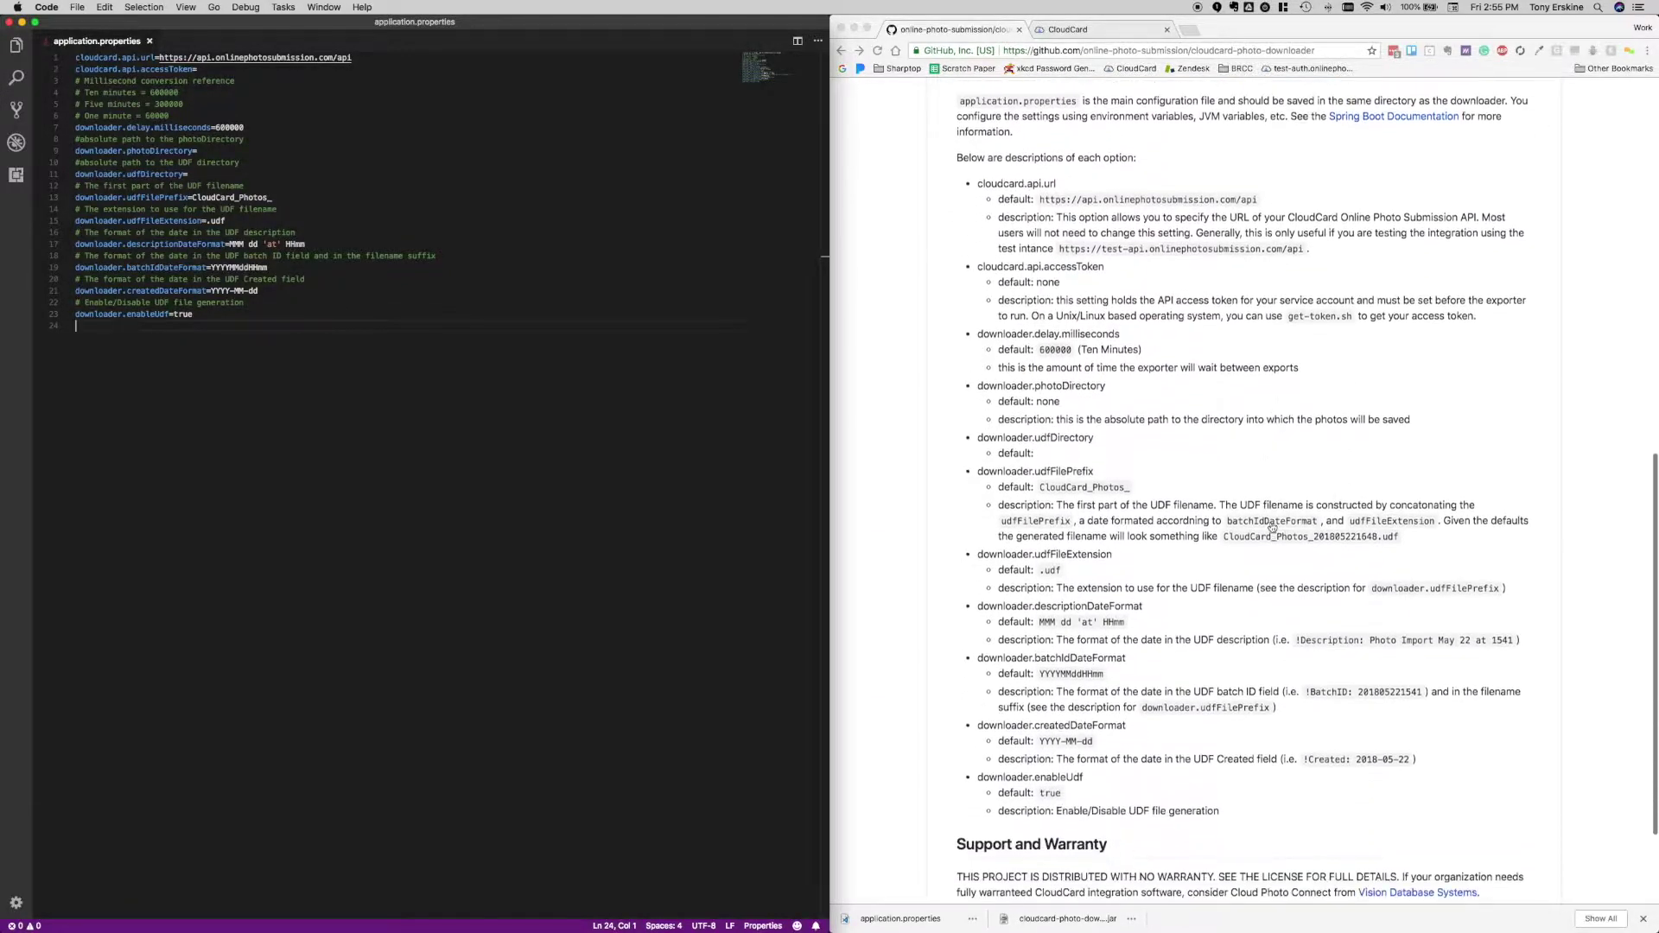
scroll(1272, 527, up, 3)
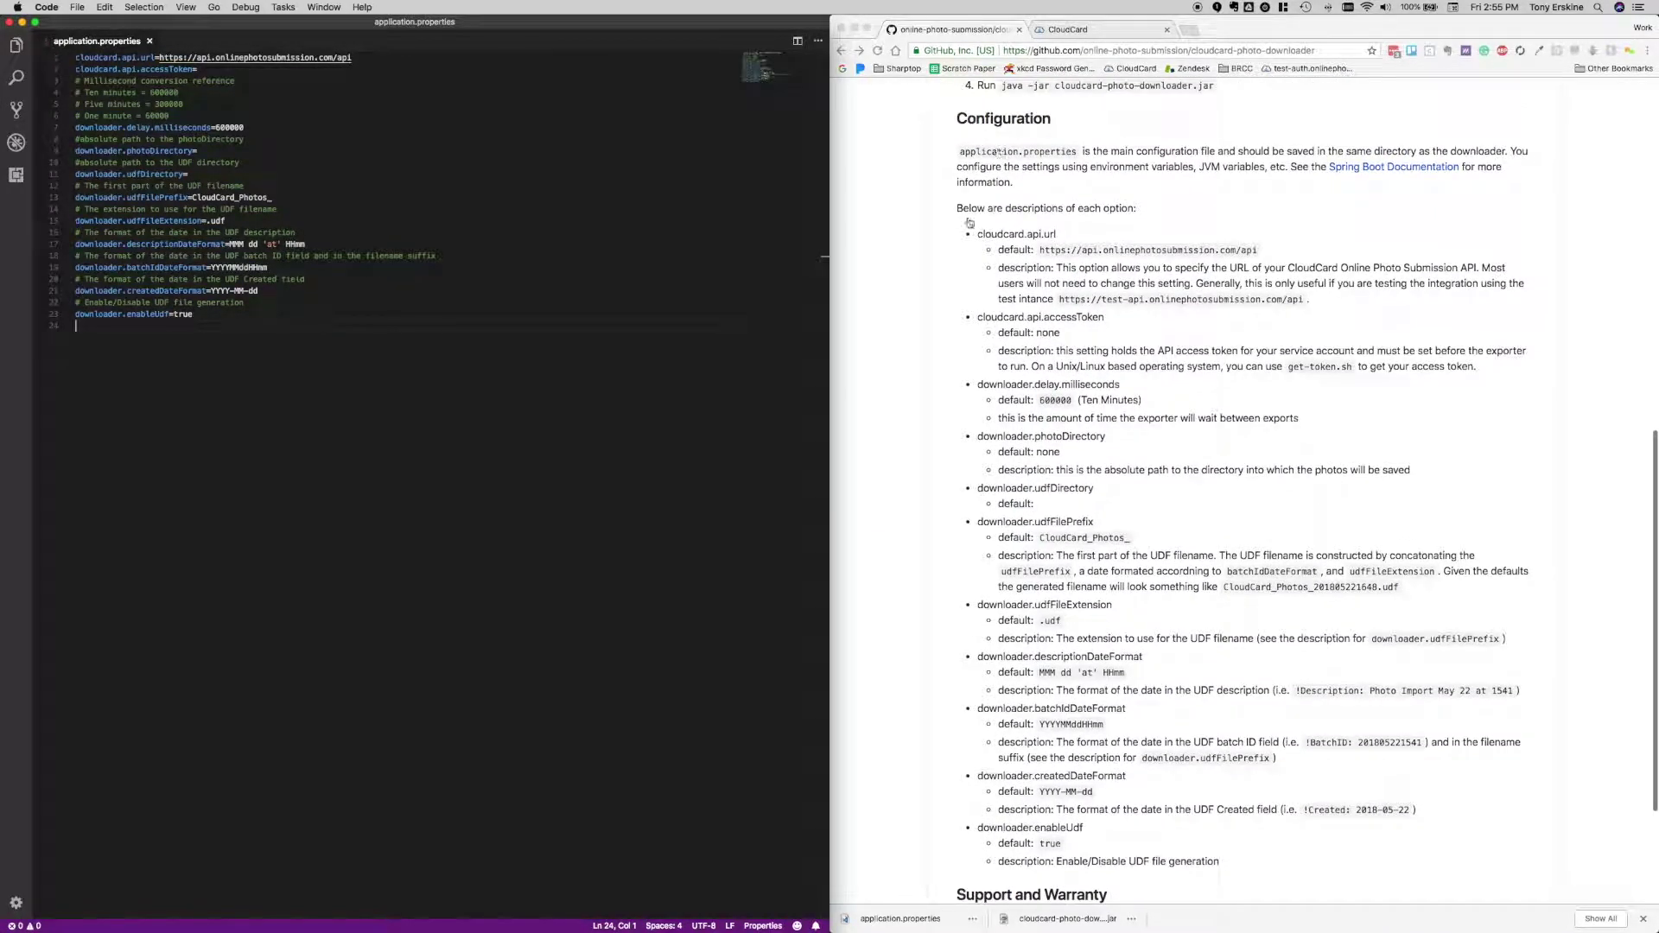
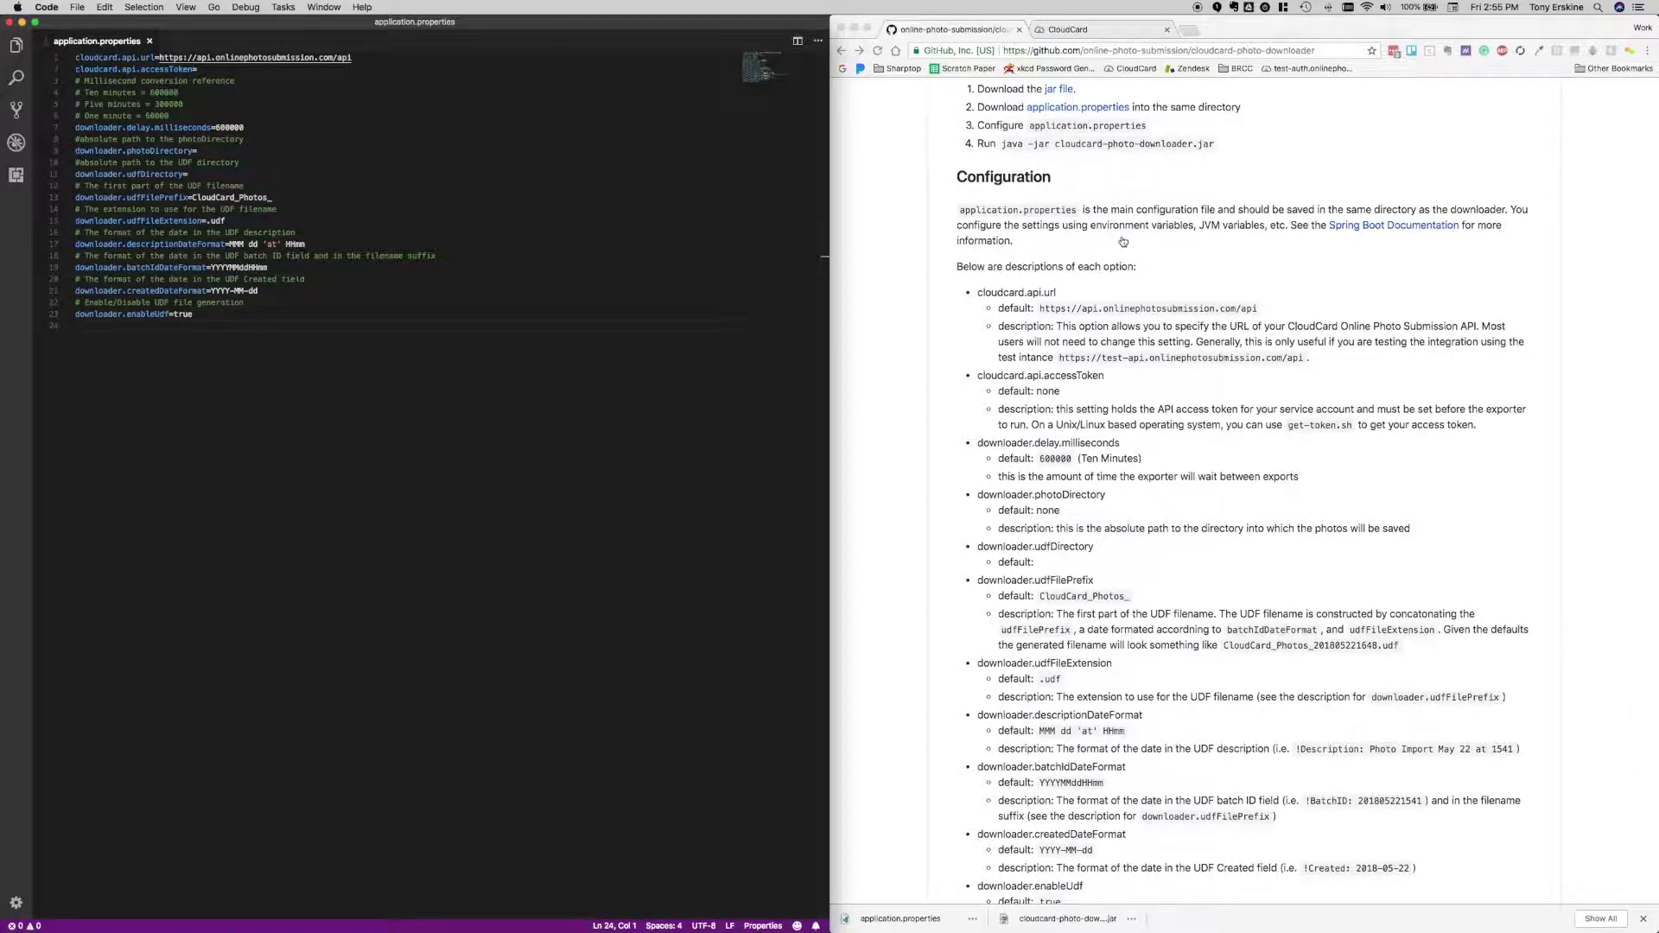
Delete the cloudcard.api.url line from application.properties so the default API URL applies
scroll(1114, 235, down, 3)
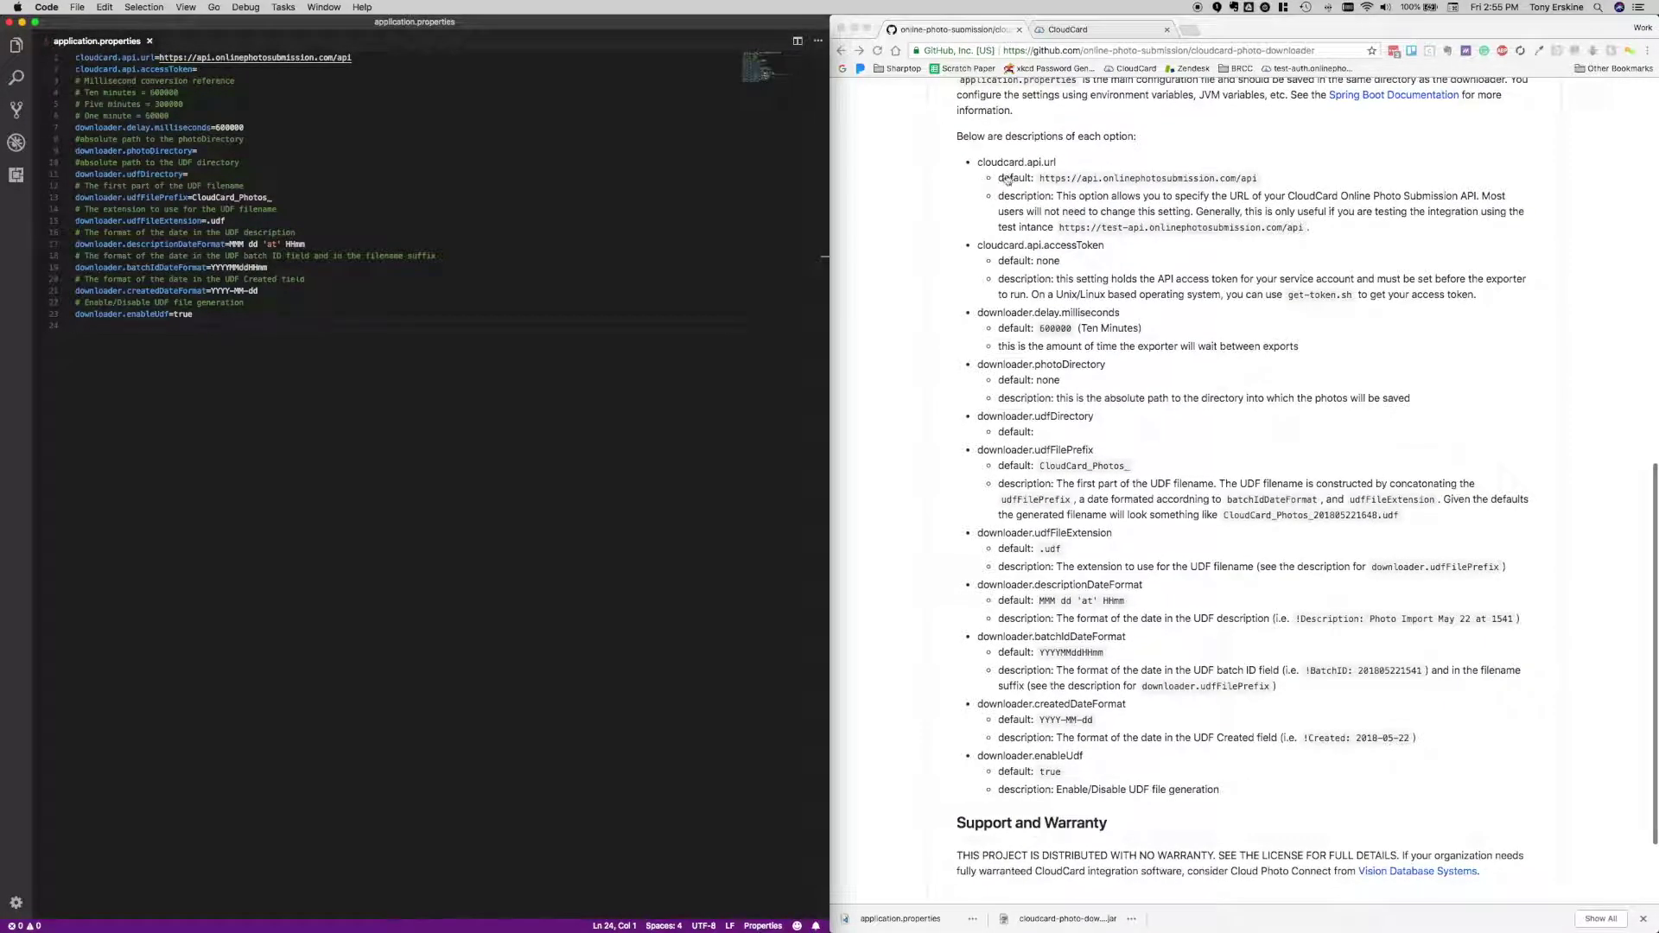
triple_click(164, 57)
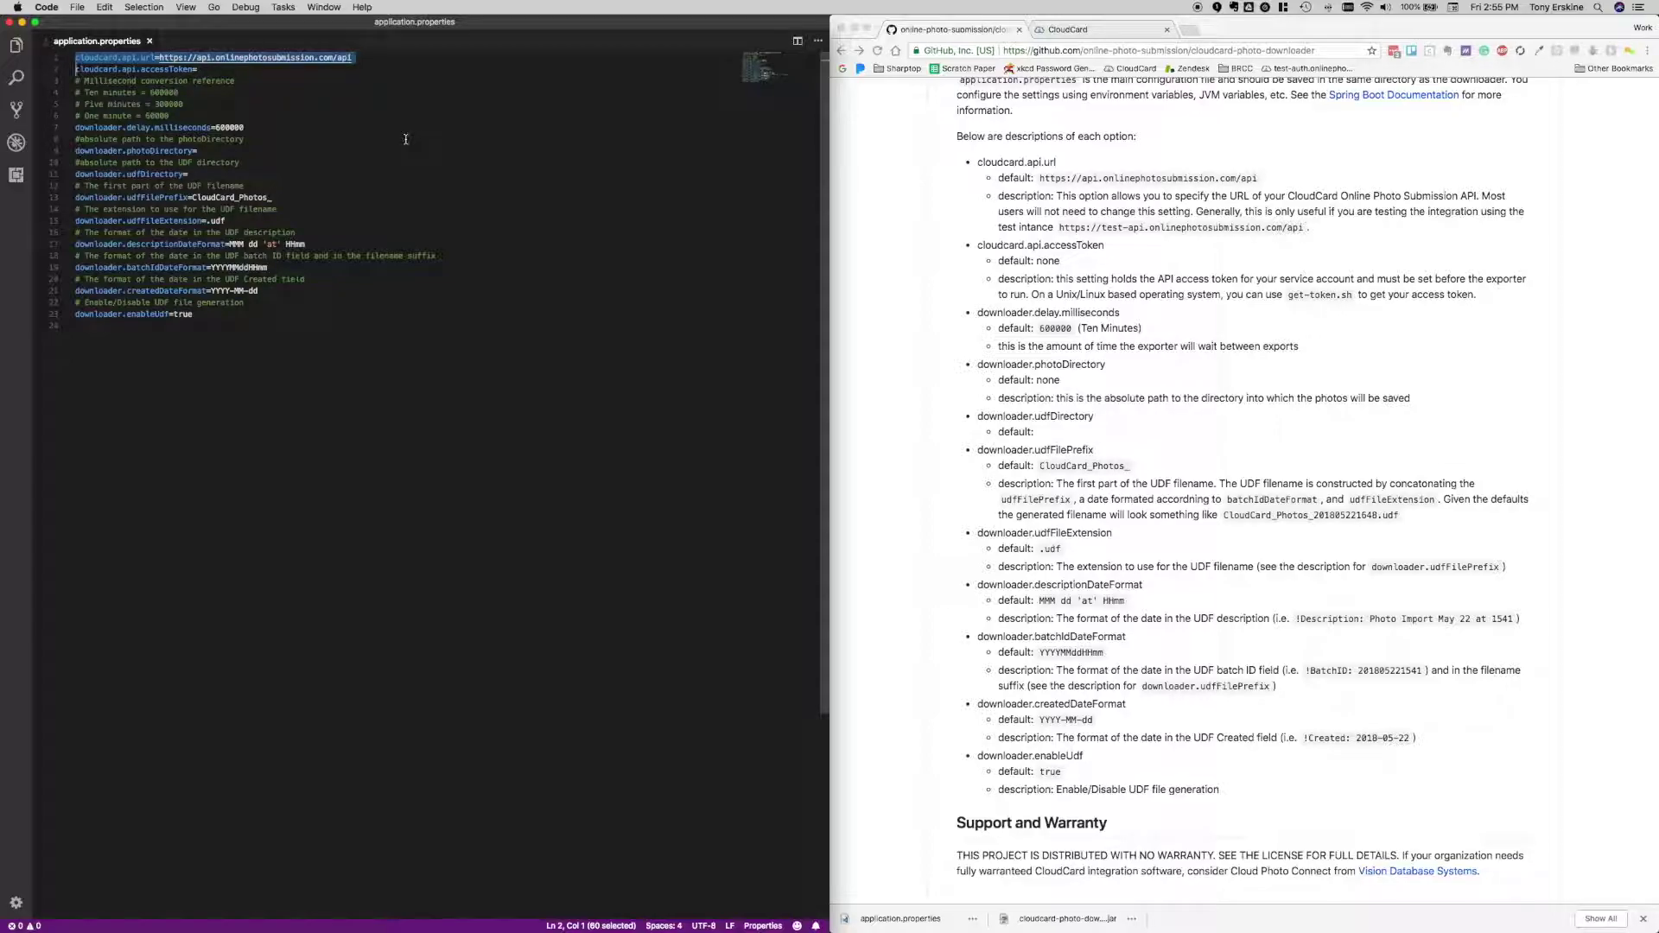
key(BackSpace)
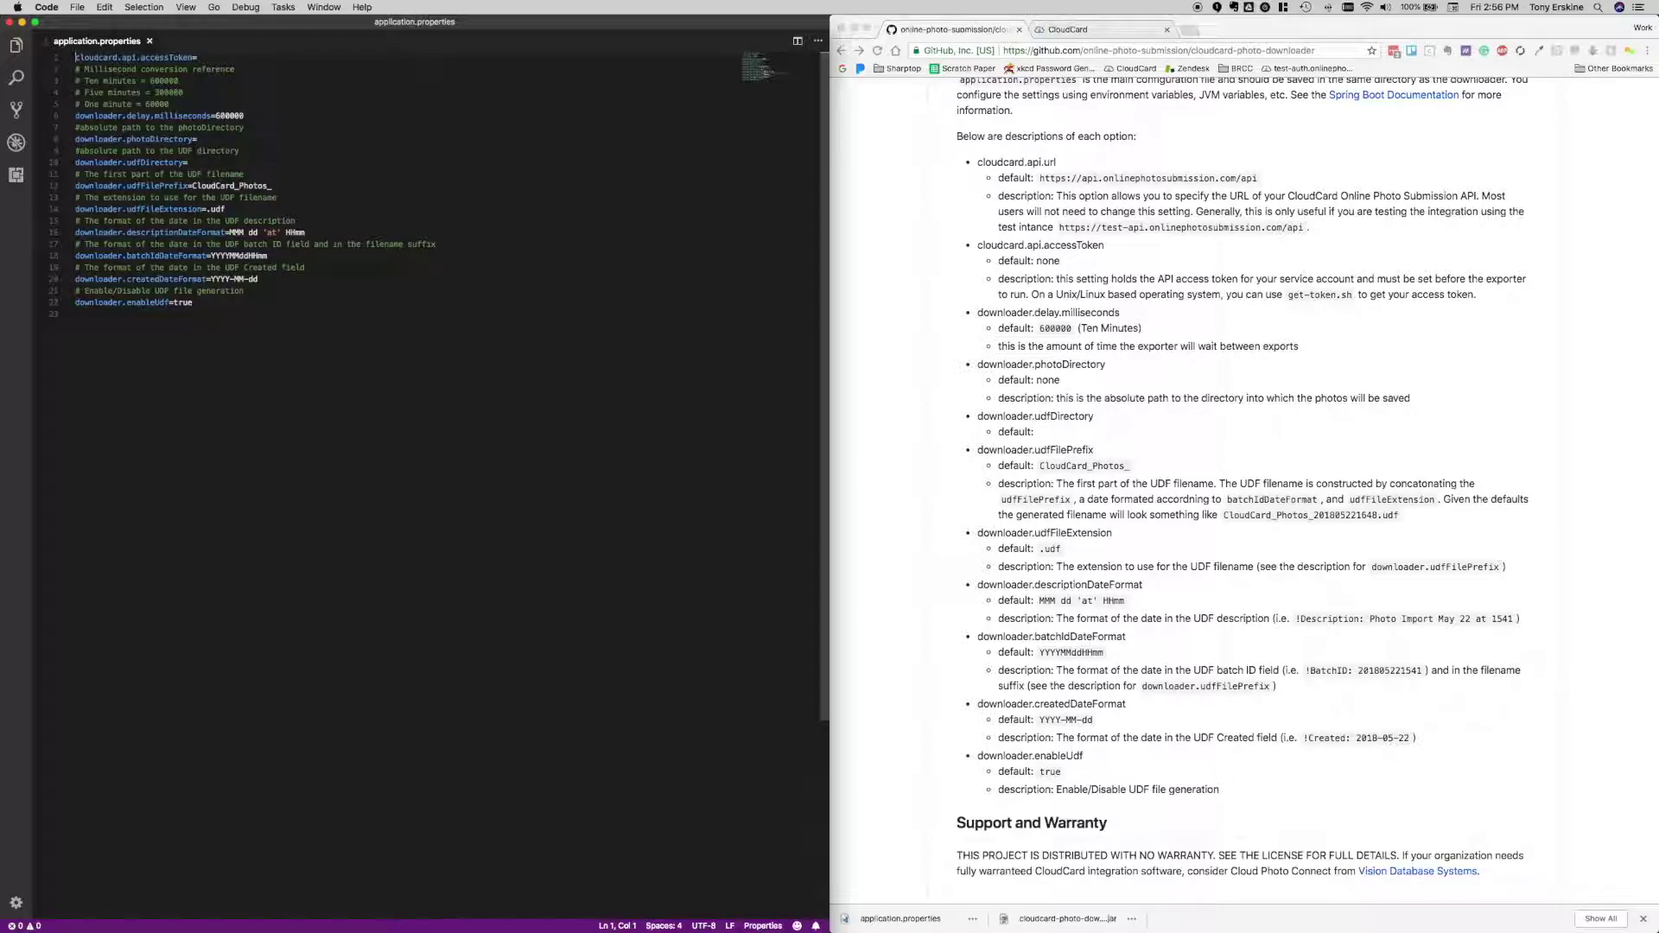
Copy the access token generated by get-token.sh in Terminal and paste it as the cloudcard.api.accessToken value in application.properties
key(super+Tab)
key(super+Tab)
key(super+Tab)
key(super+Tab)
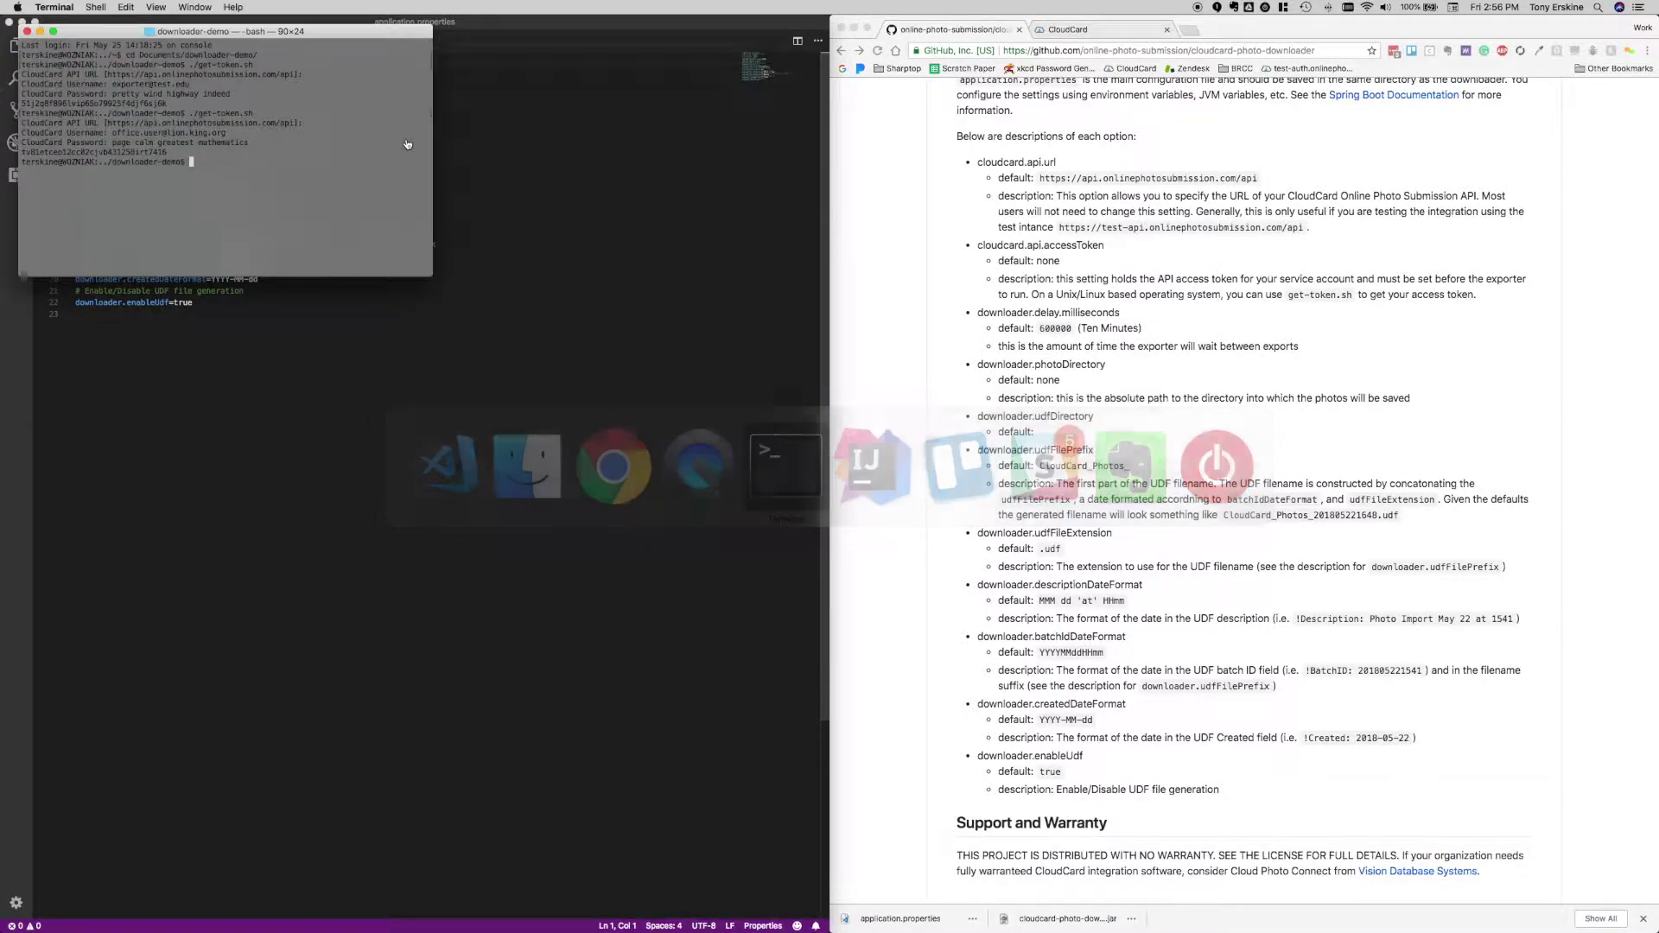
drag(225, 33, 736, 188)
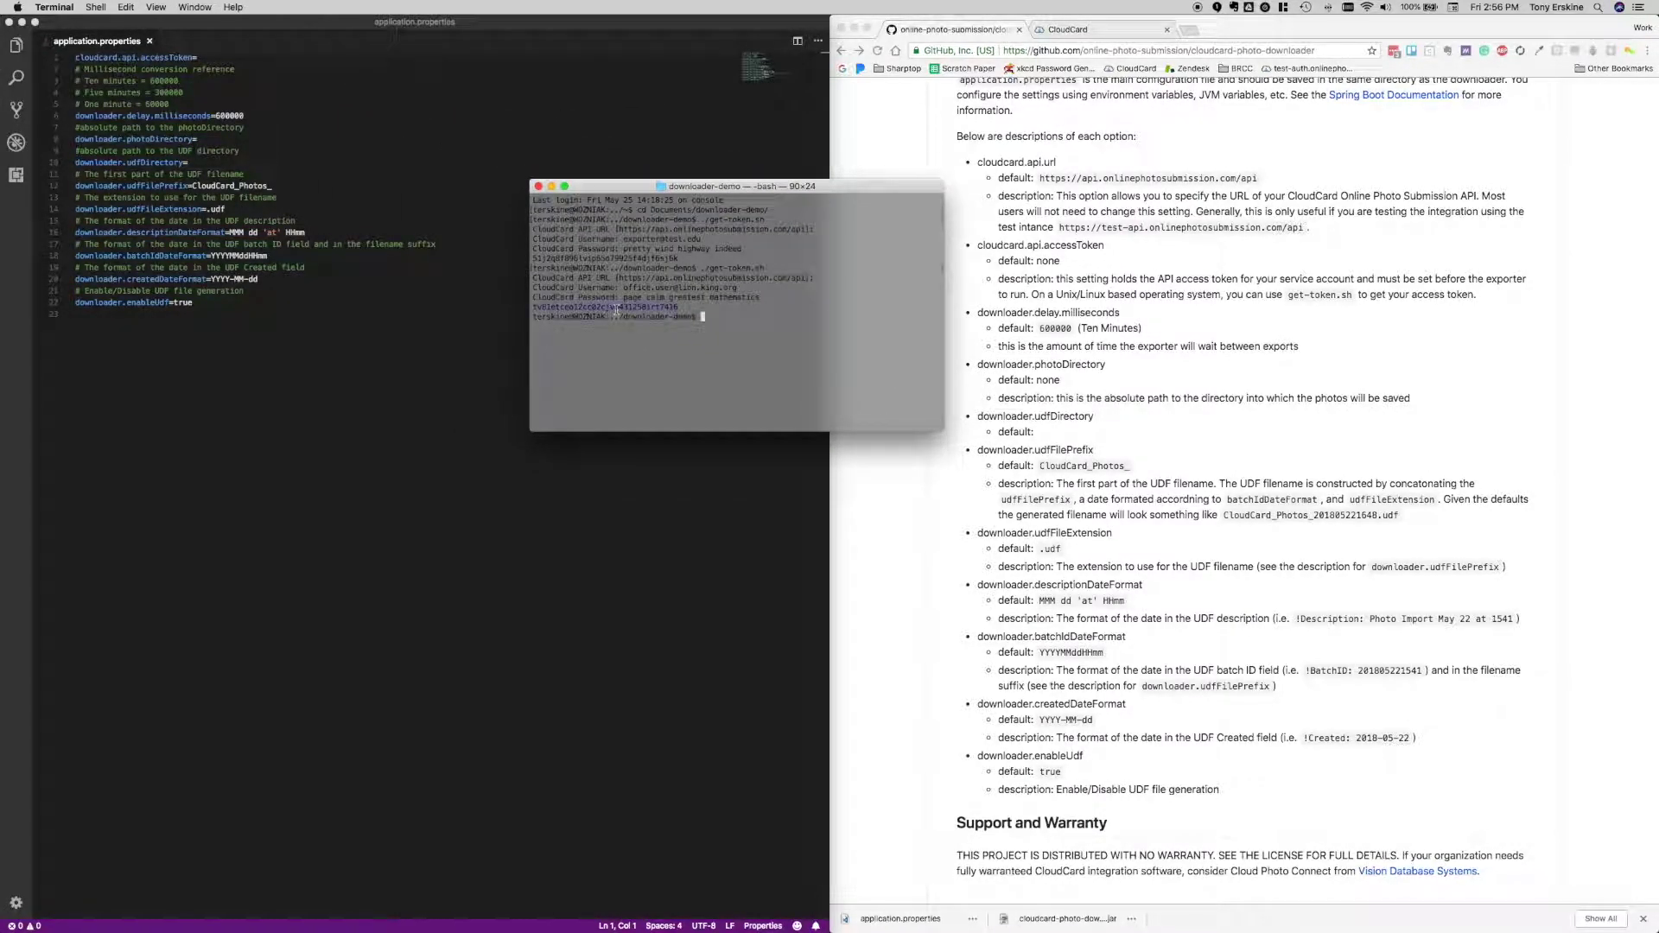
click(260, 66)
key(Up)
key(super+v)
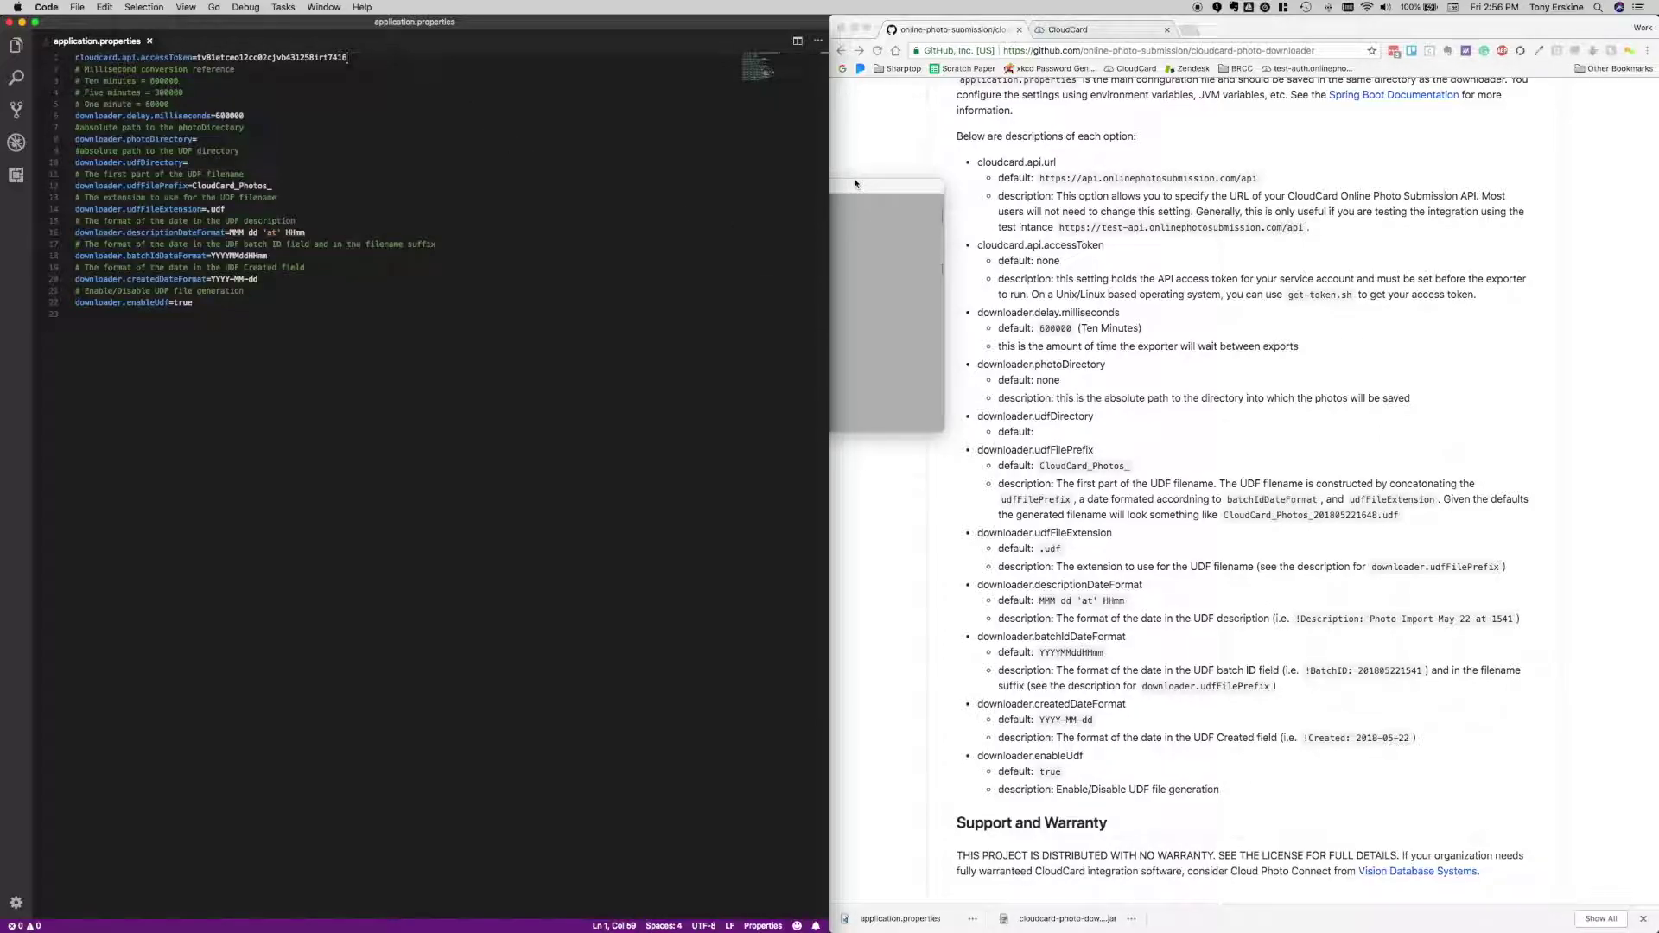
click(346, 268)
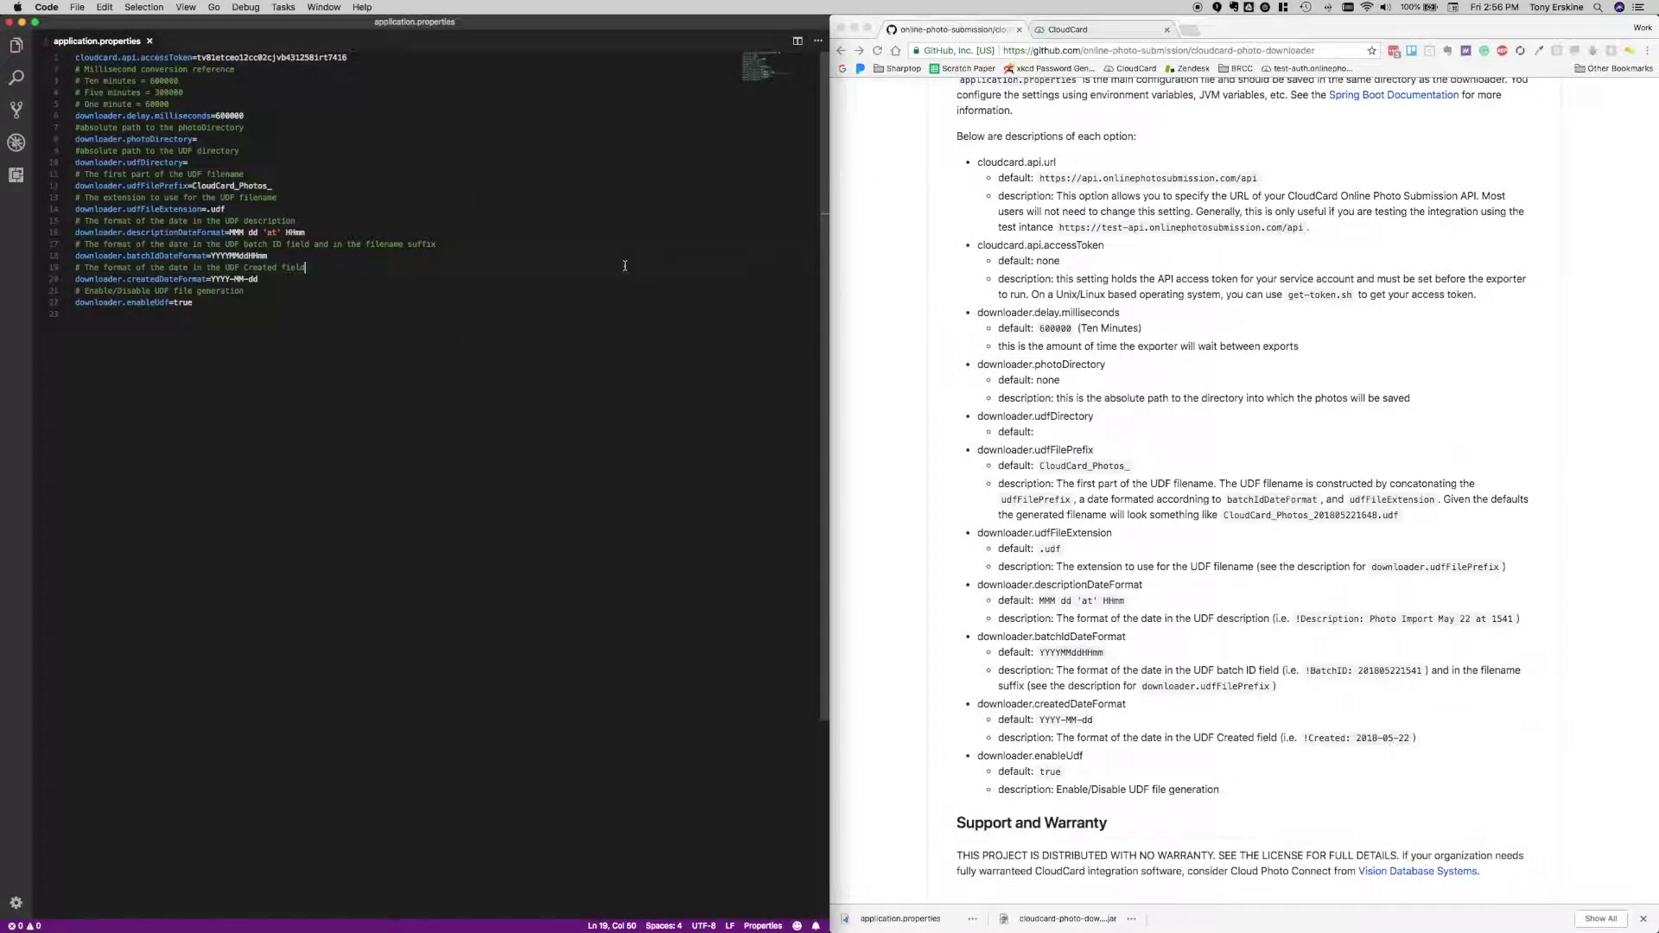
Examine the downloader.delay.milliseconds setting and the ten, five and one minute conversion comments above it
click(257, 68)
key(Home)
key(shift+Down)
key(shift+Down)
key(shift+Down)
key(shift+Down)
key(Right)
key(shift+Down)
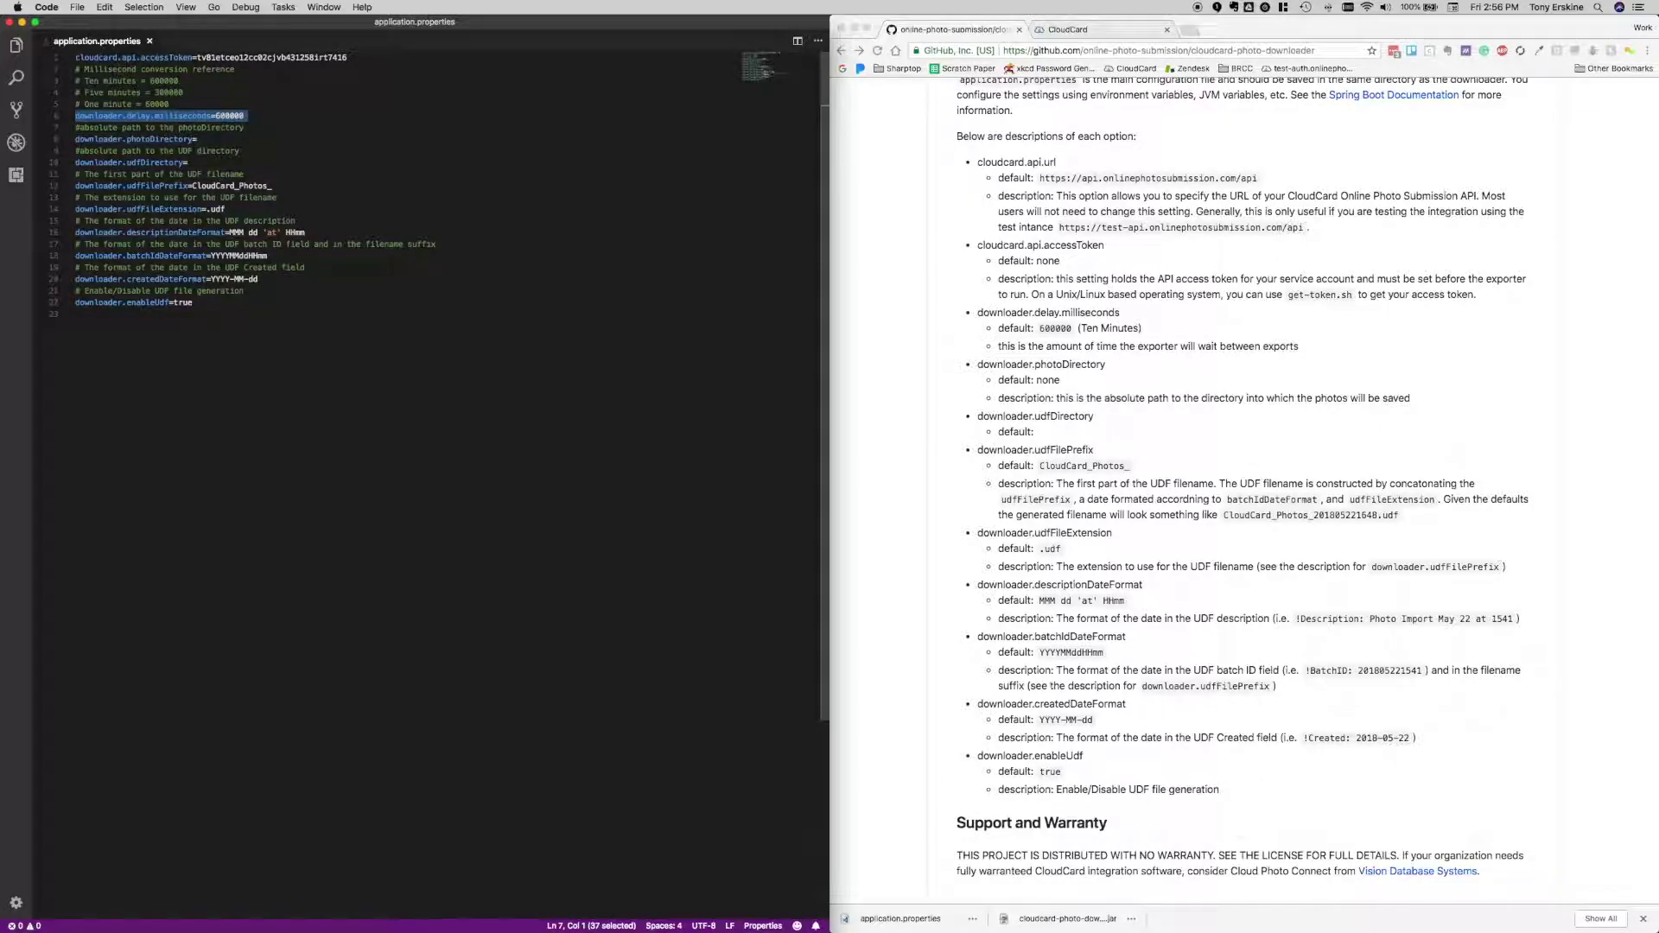
click(76, 103)
key(shift+Up)
key(shift+Up)
key(shift+Up)
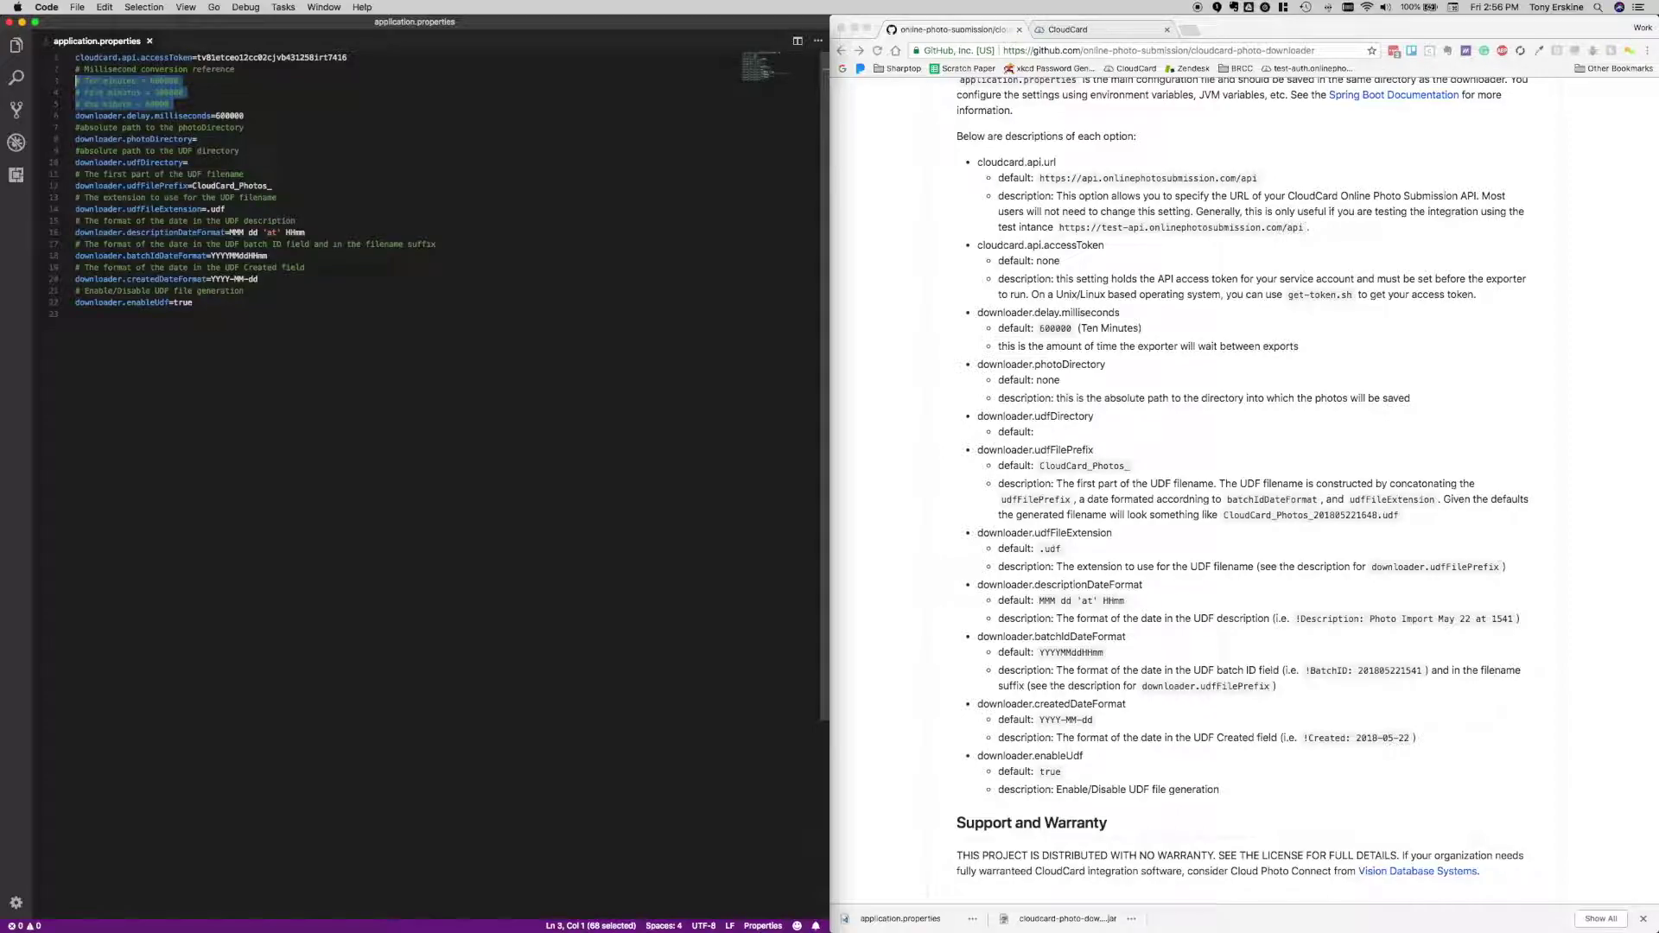
key(Left)
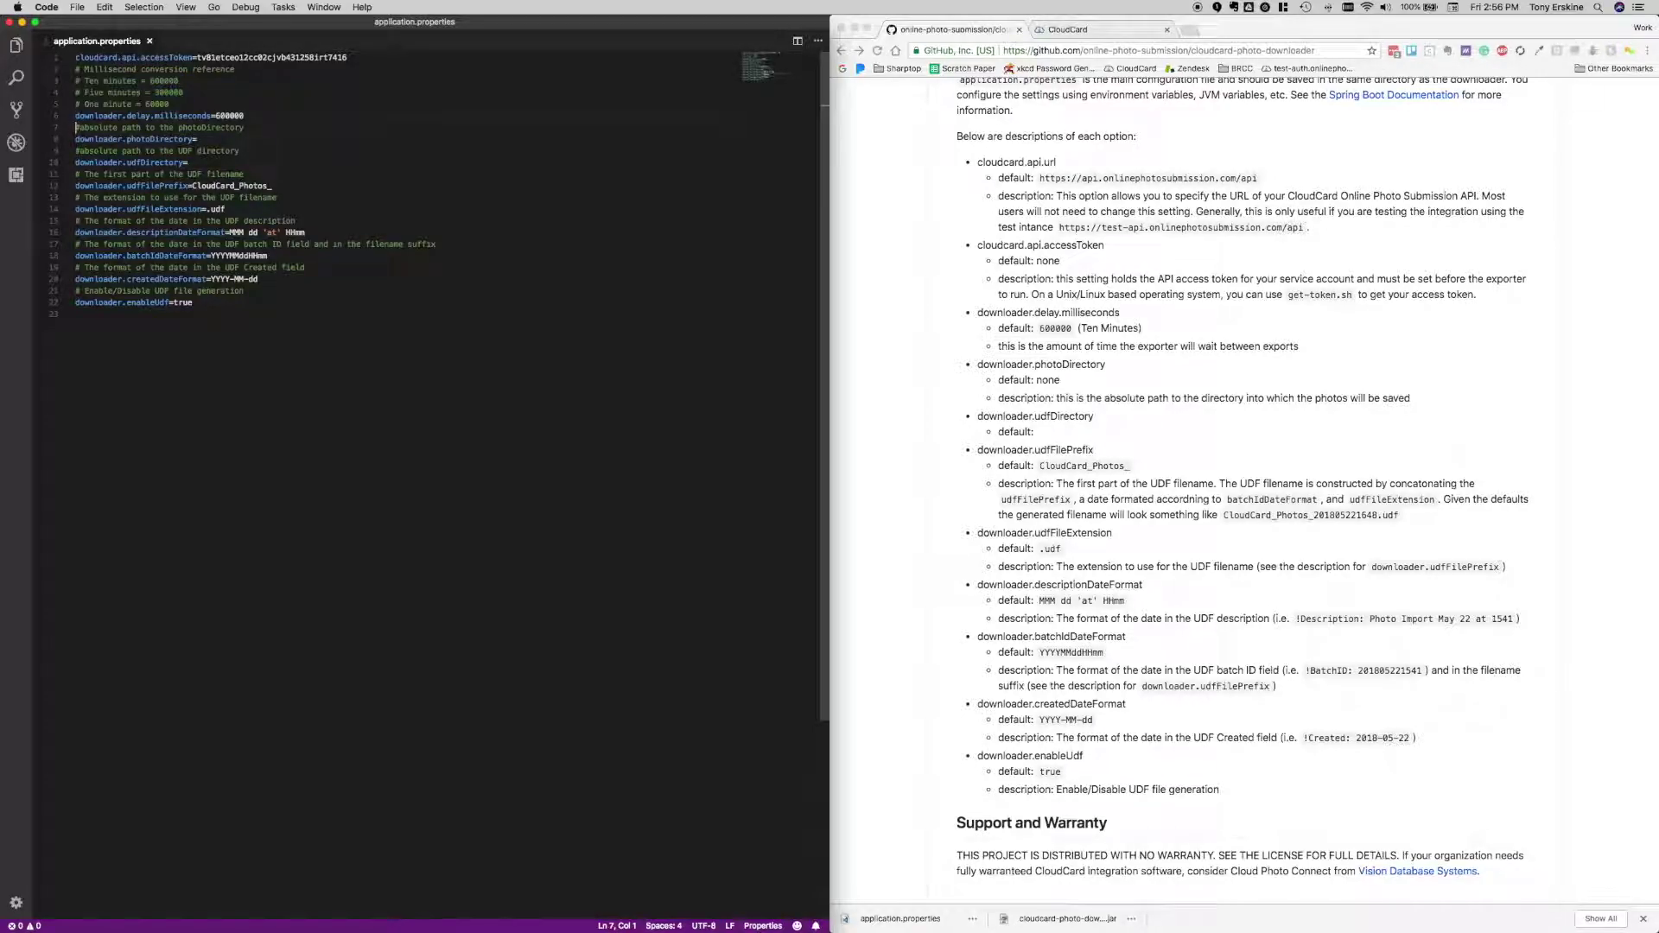
double_click(164, 81)
key(Down)
key(Down)
key(shift+alt+Left)
key(Right)
key(Right)
key(shift+Up)
key(shift+Up)
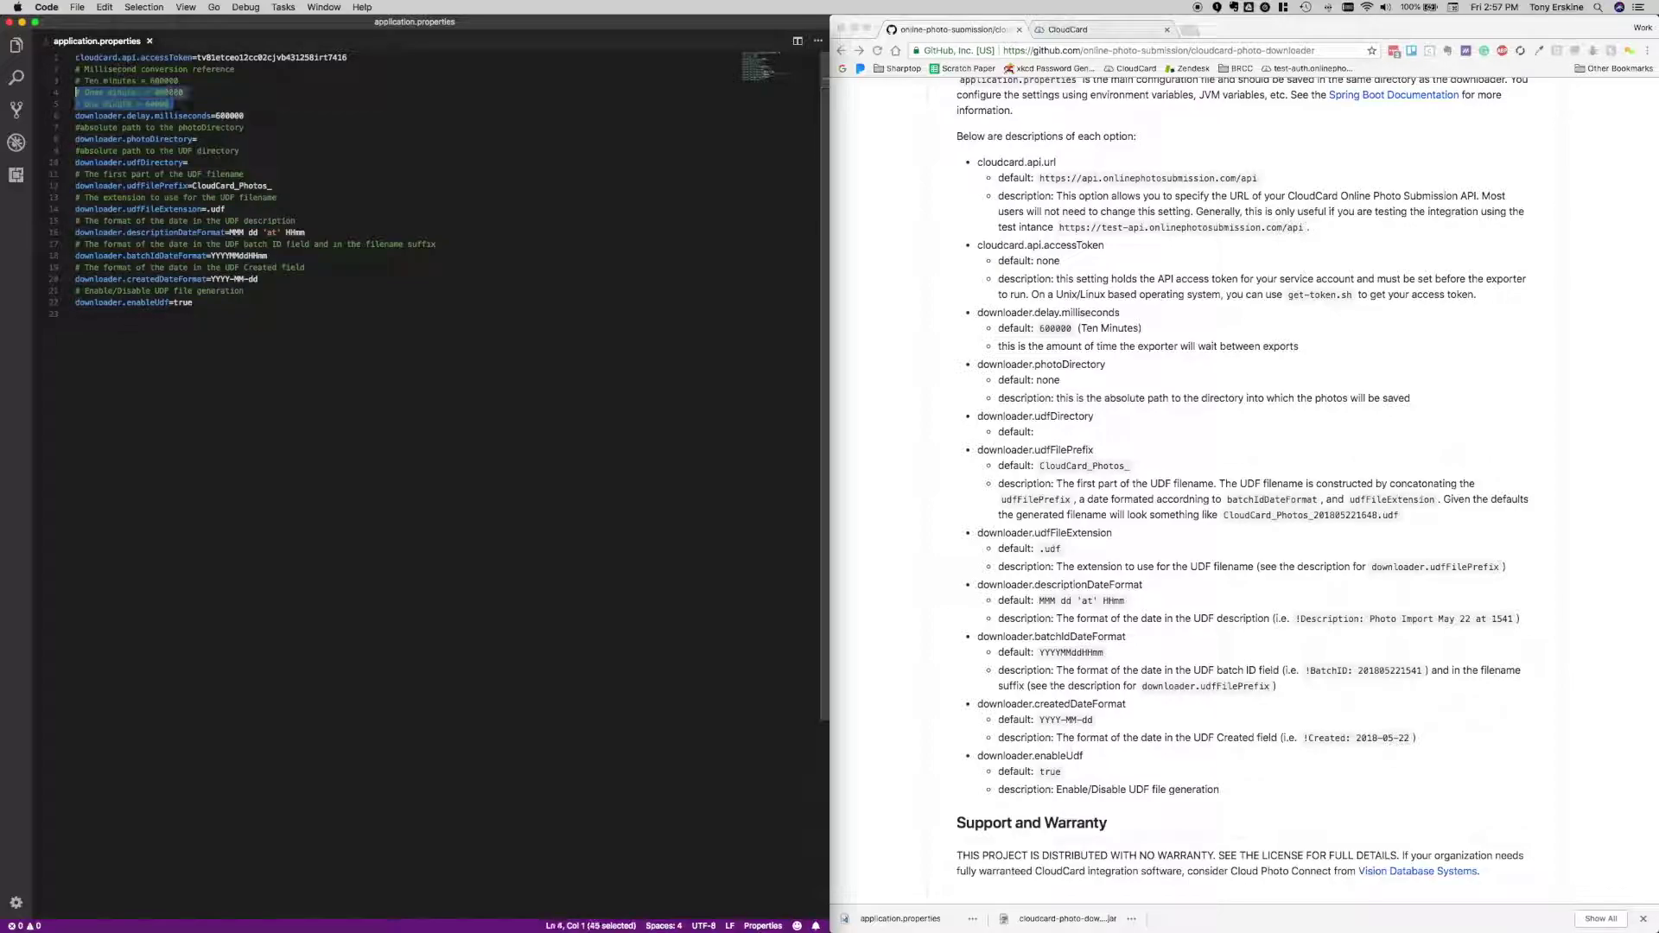
Delete the millisecond conversion comments together with the downloader.delay.milliseconds line
key(Up)
key(Up)
key(shift+Down)
key(shift+Down)
key(shift+Down)
key(shift+Down)
key(shift+Down)
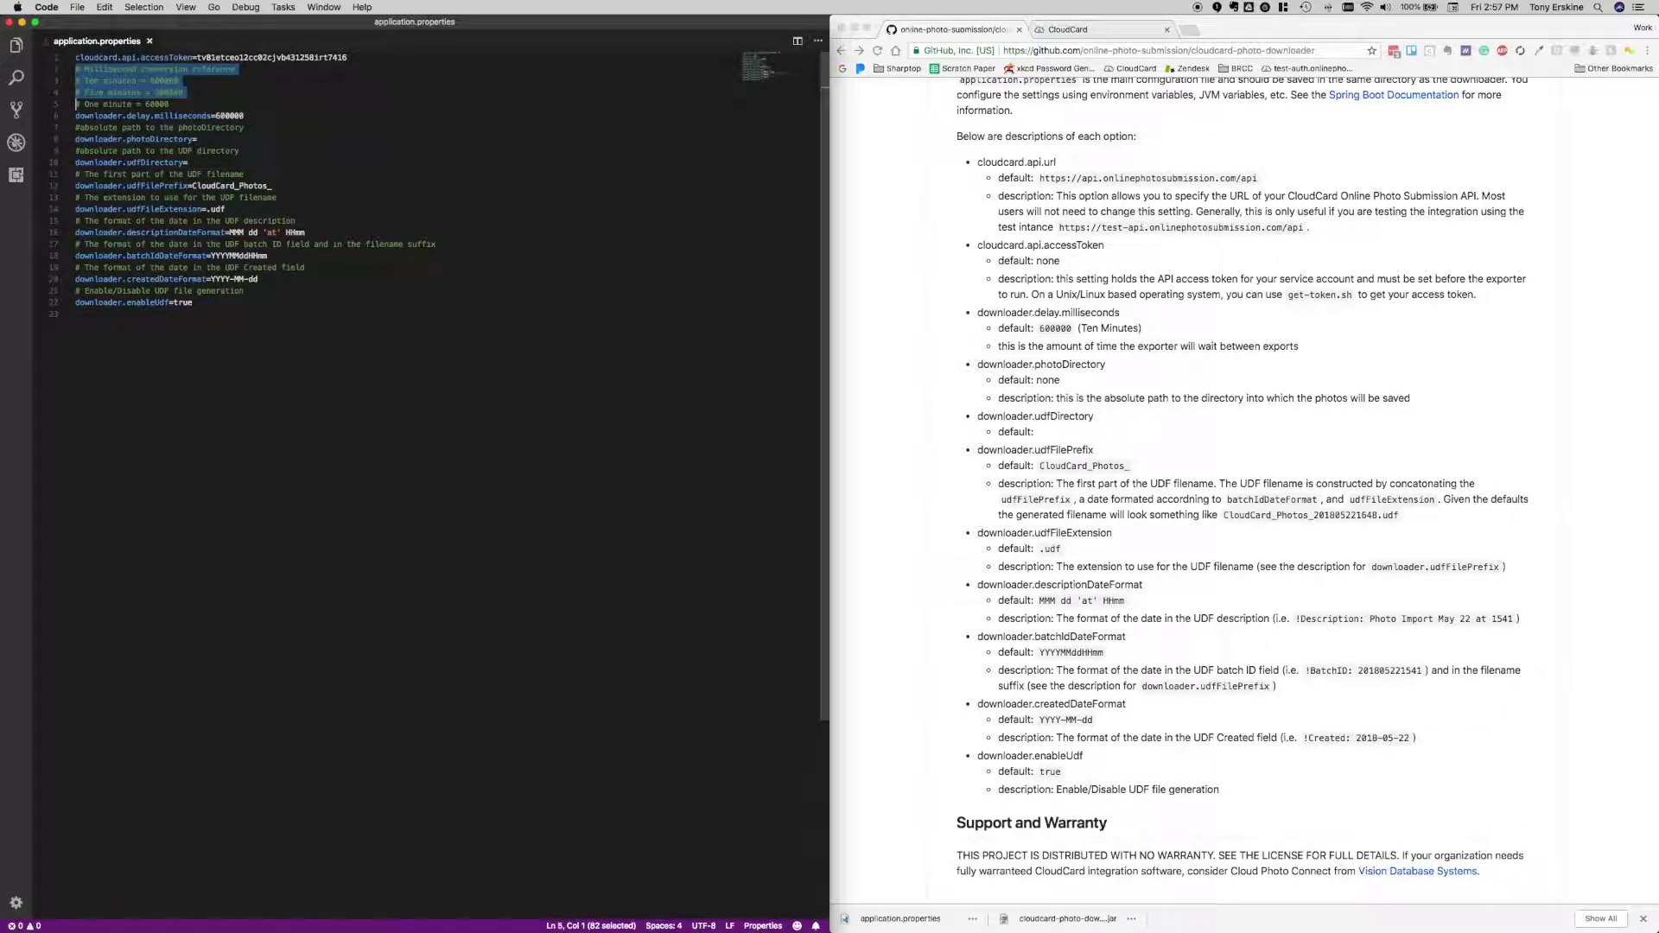
key(BackSpace)
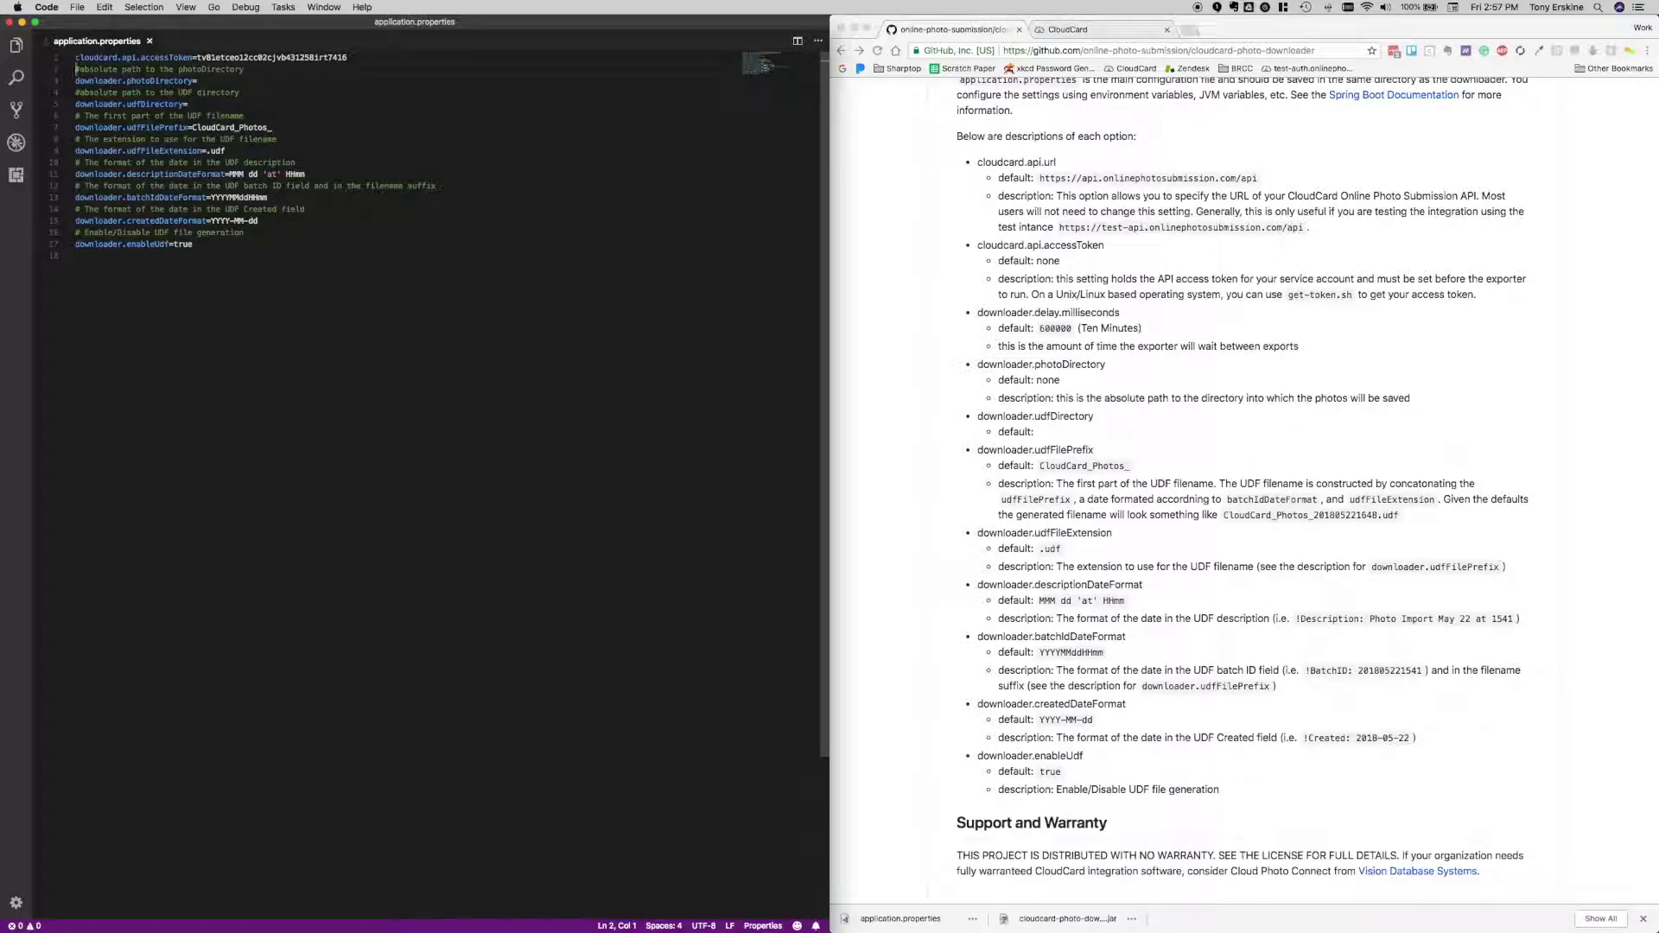
Switch to Finder and move all files inside the downloader-demo photos folder to the Trash
key(super+Tab)
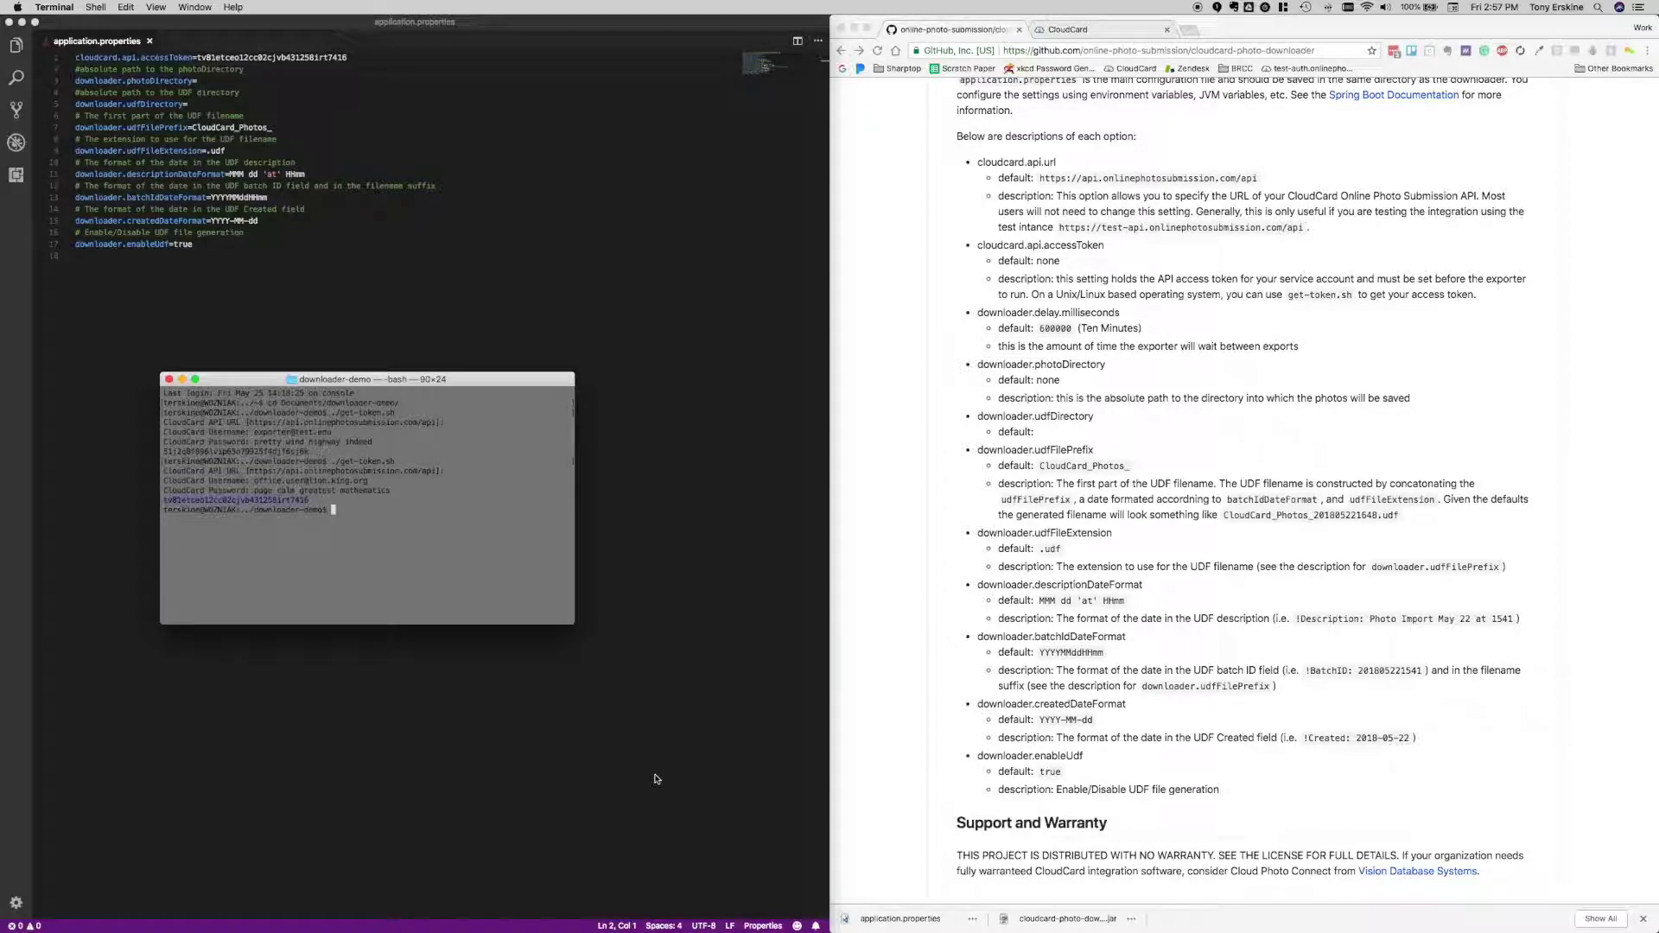
key(super+Tab)
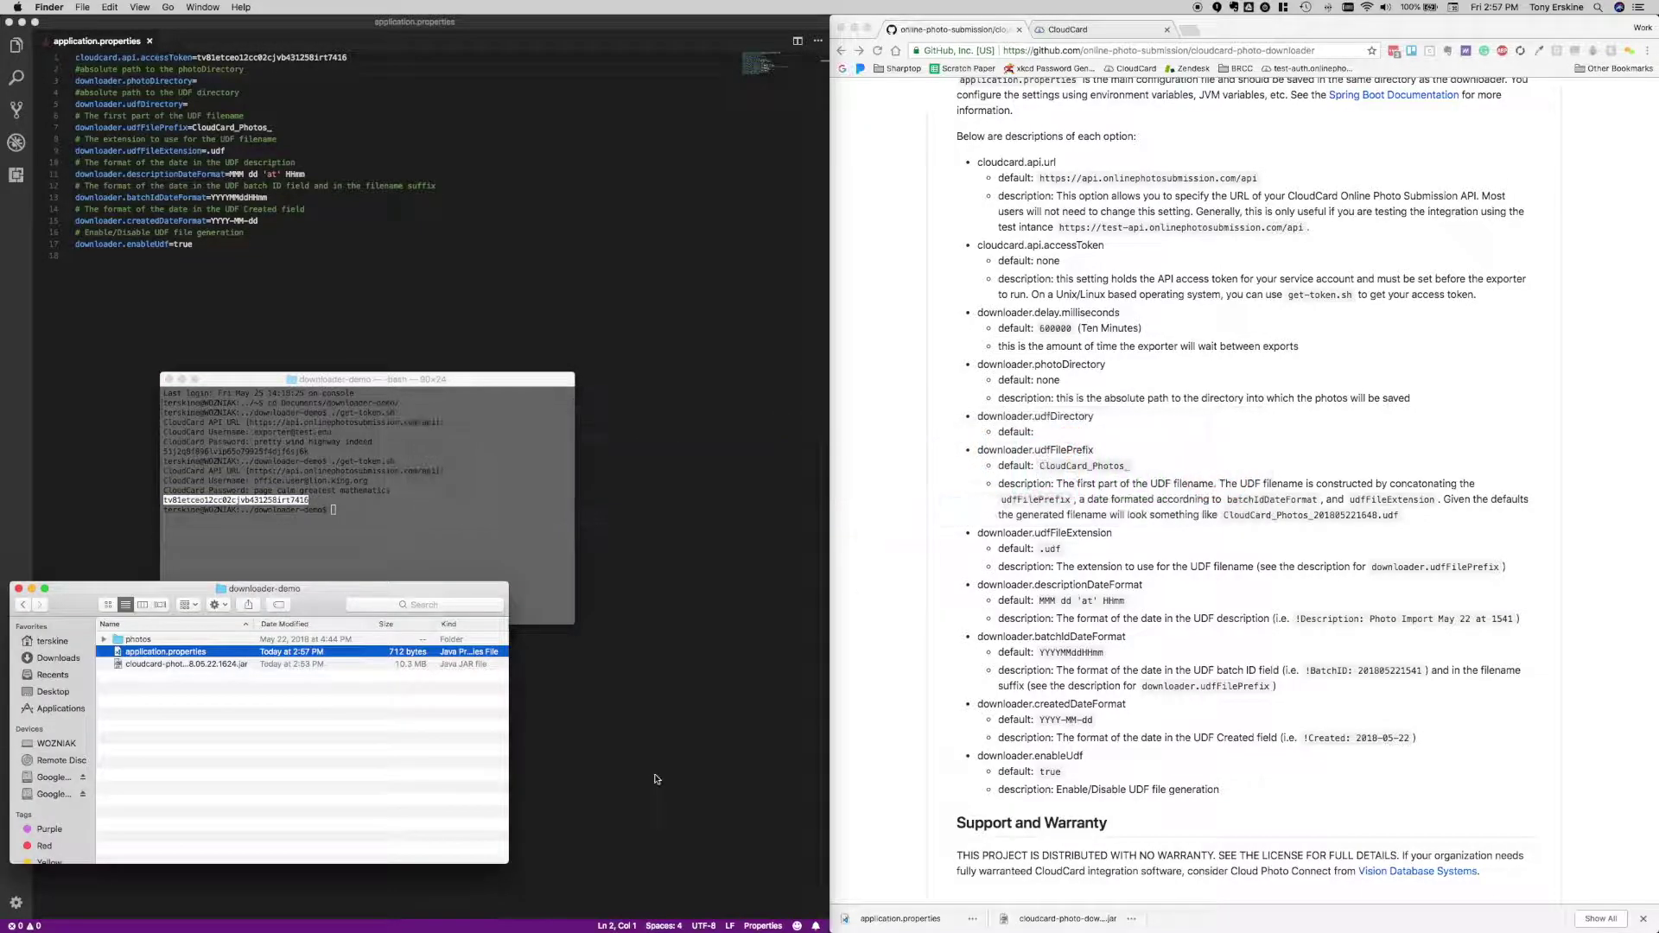
click(104, 639)
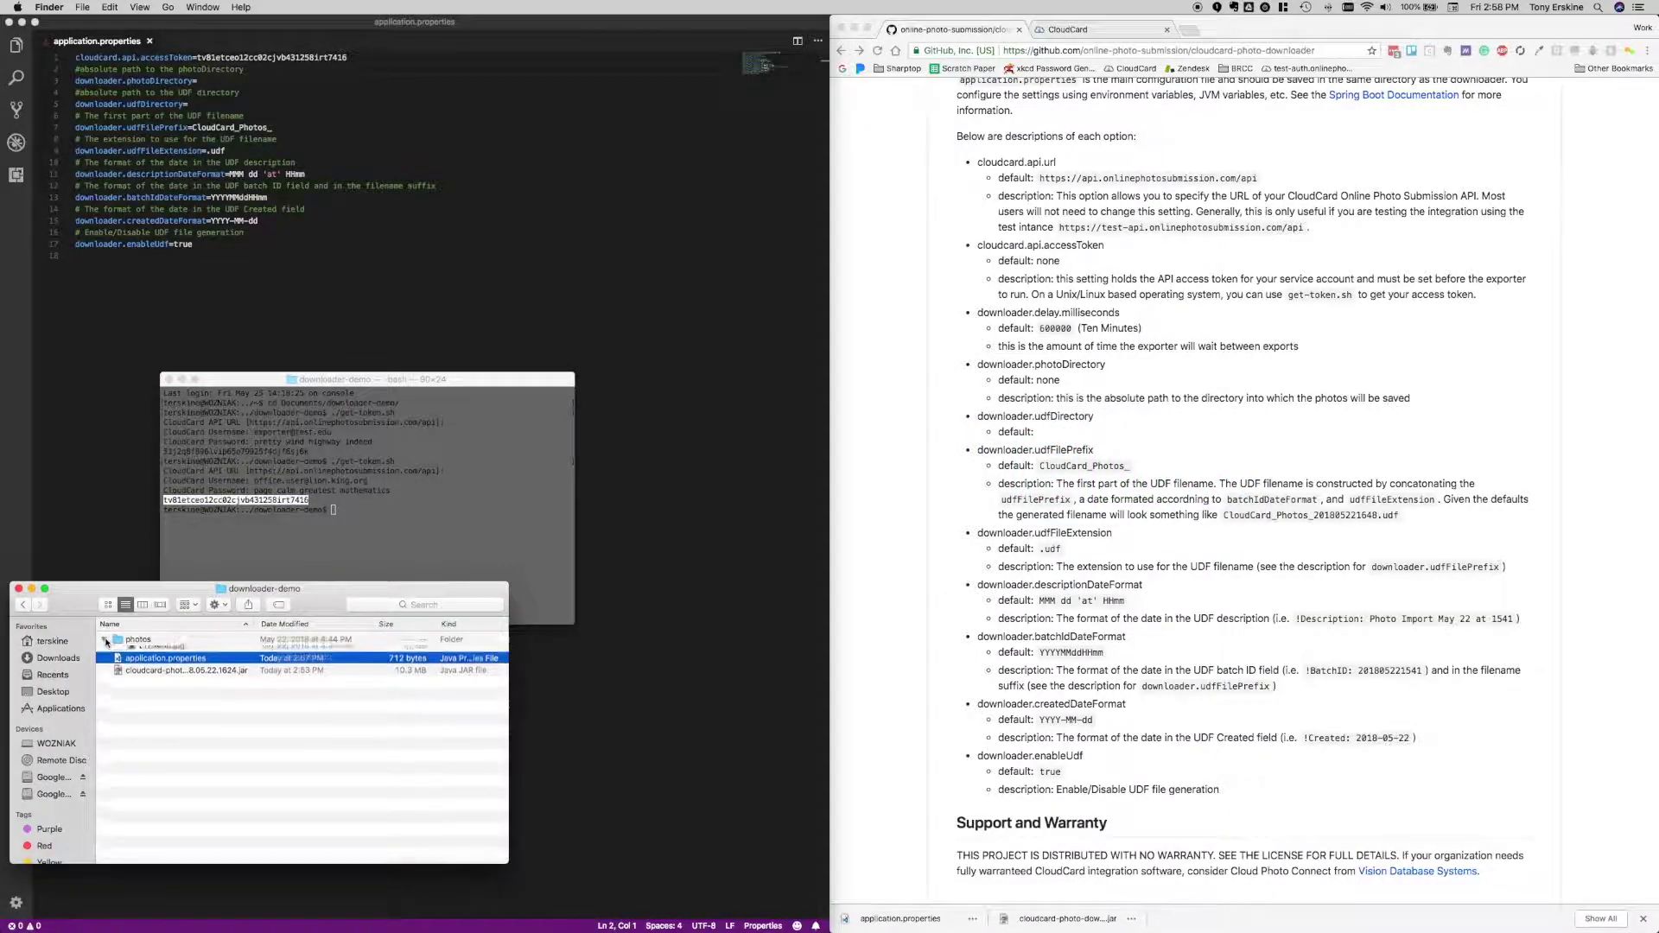
click(145, 653)
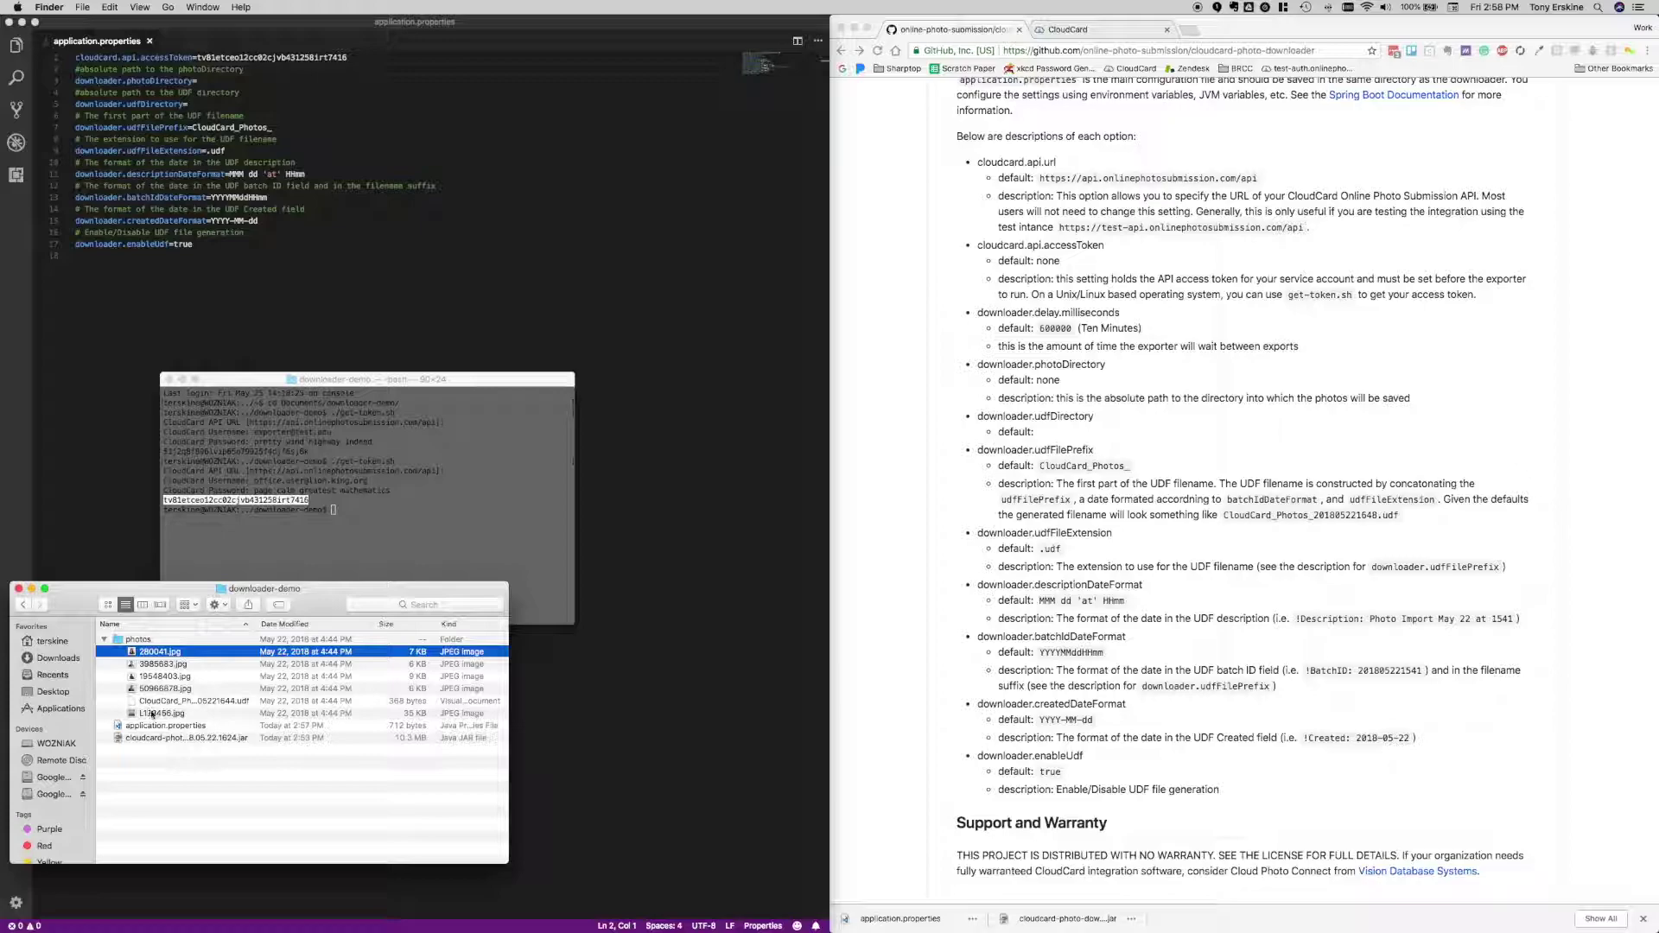
shift+click(153, 715)
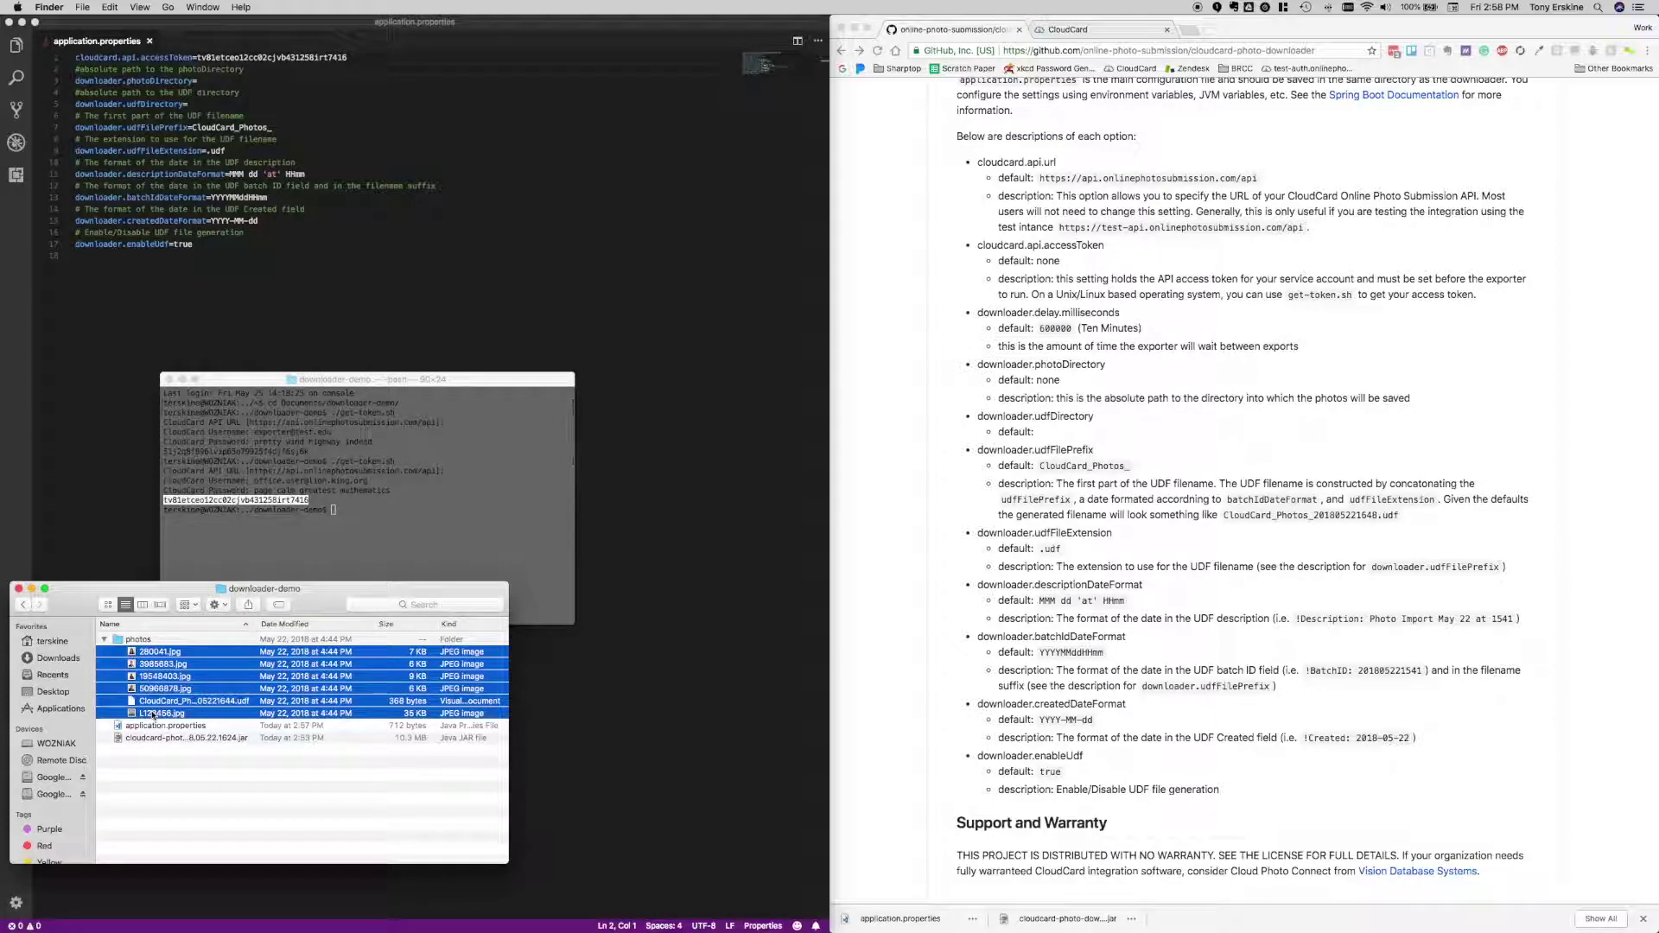
right_click(152, 716)
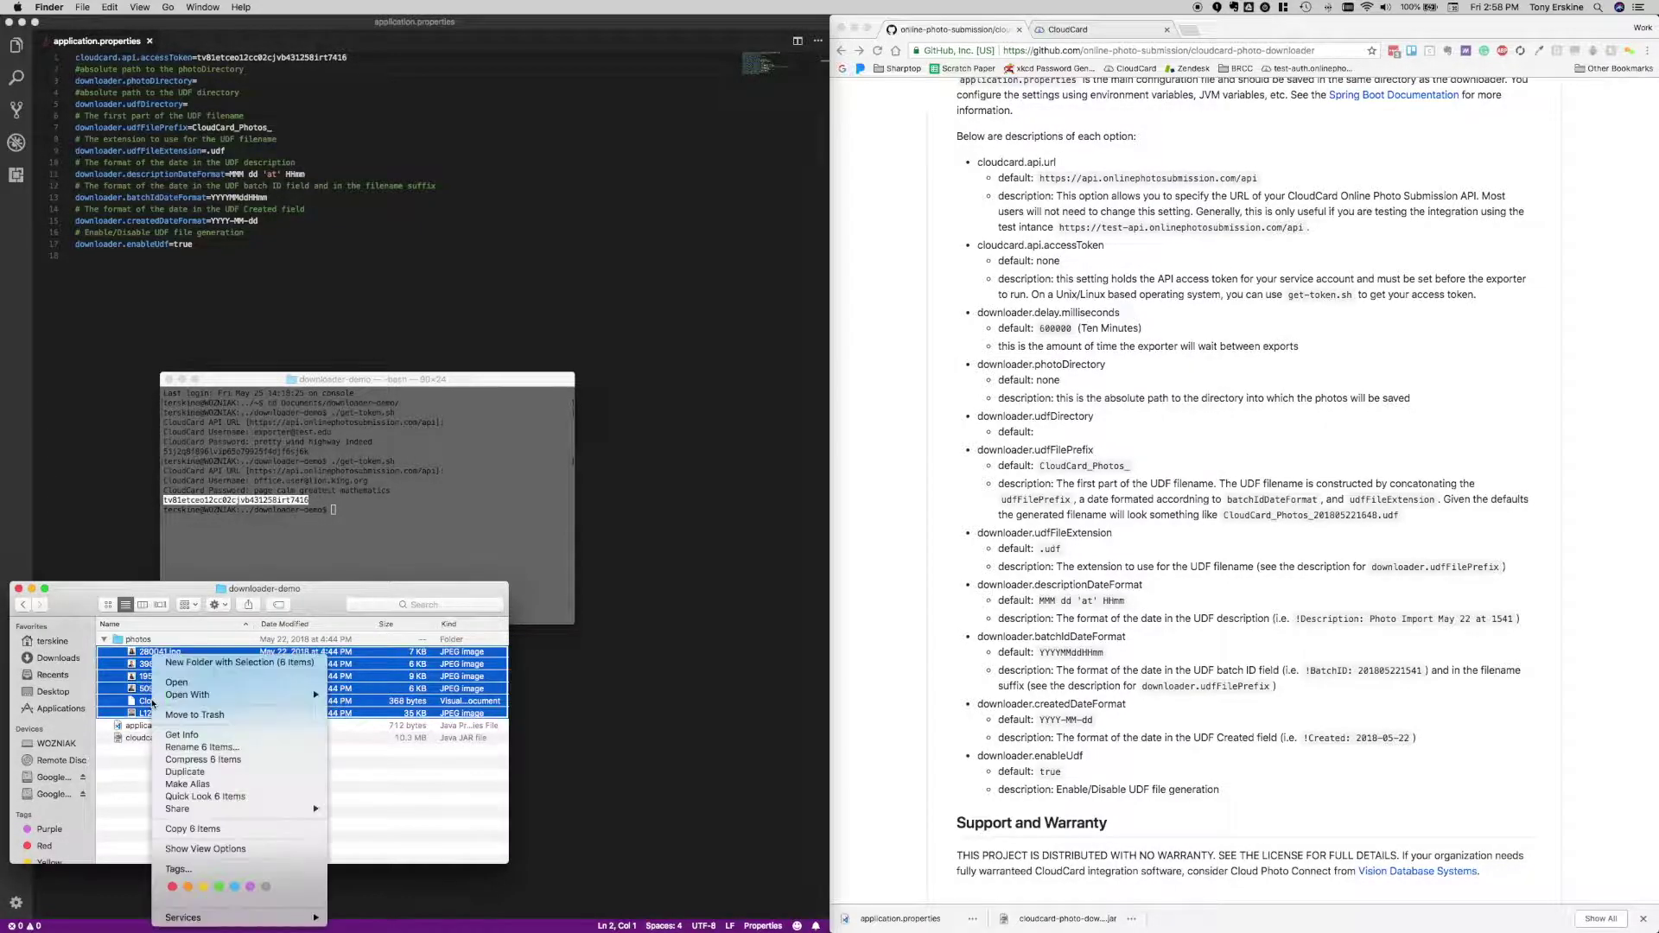
click(198, 715)
click(145, 649)
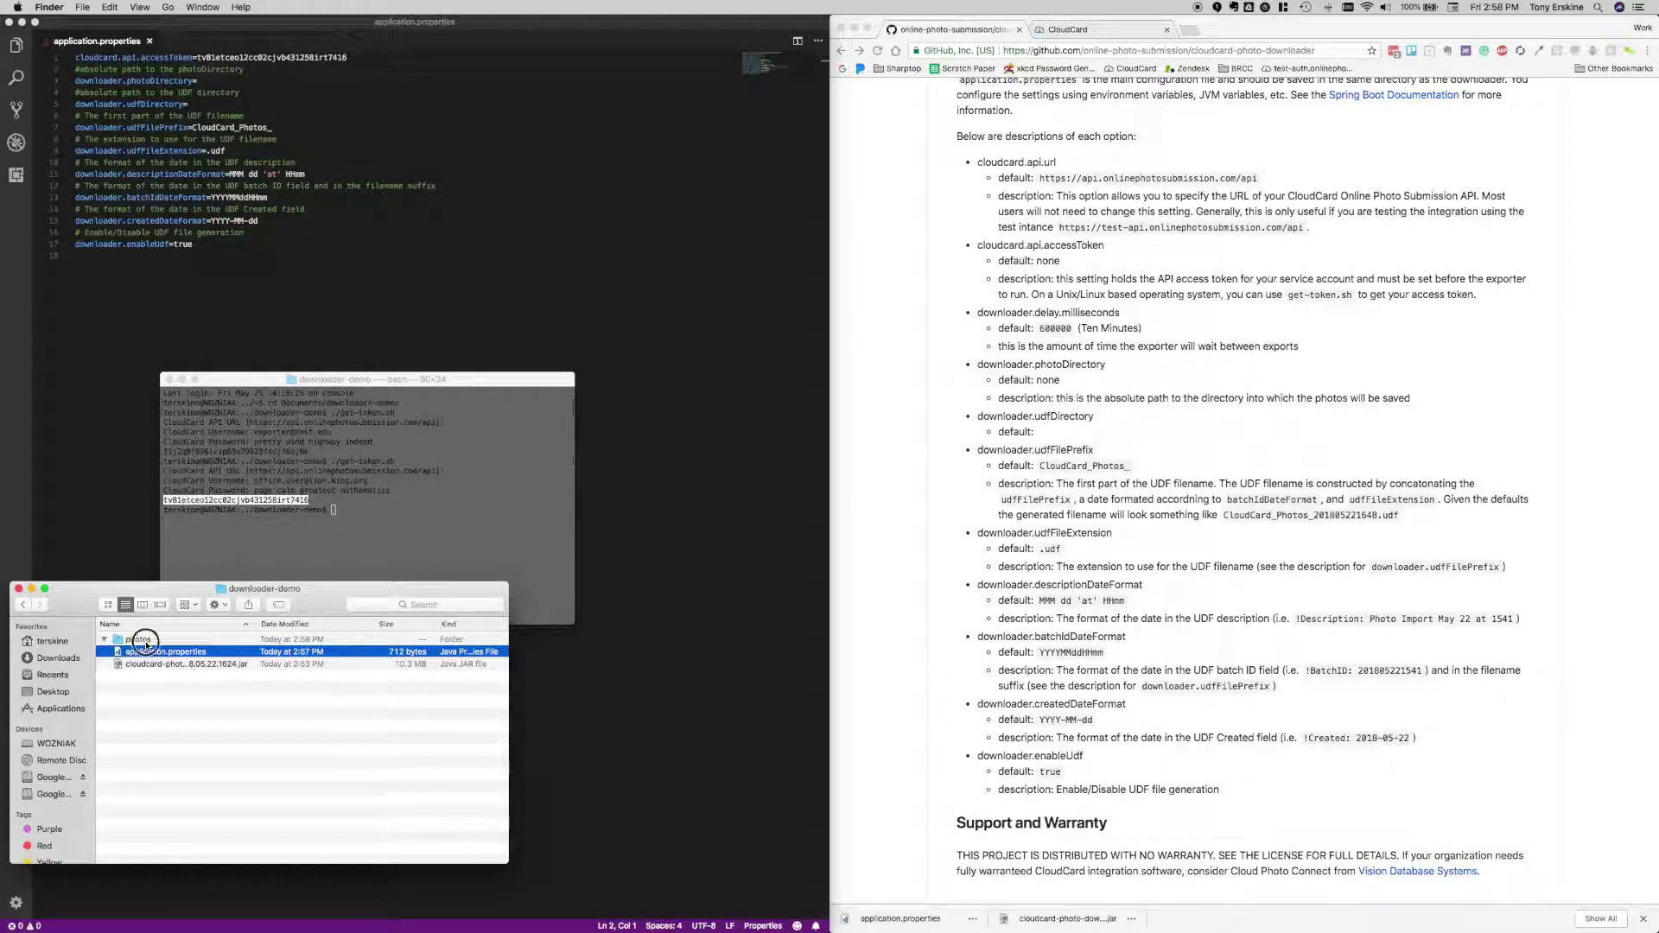
Switch to Terminal, change into the photos directory with cd photos/ and print its absolute path with pwd
click(273, 546)
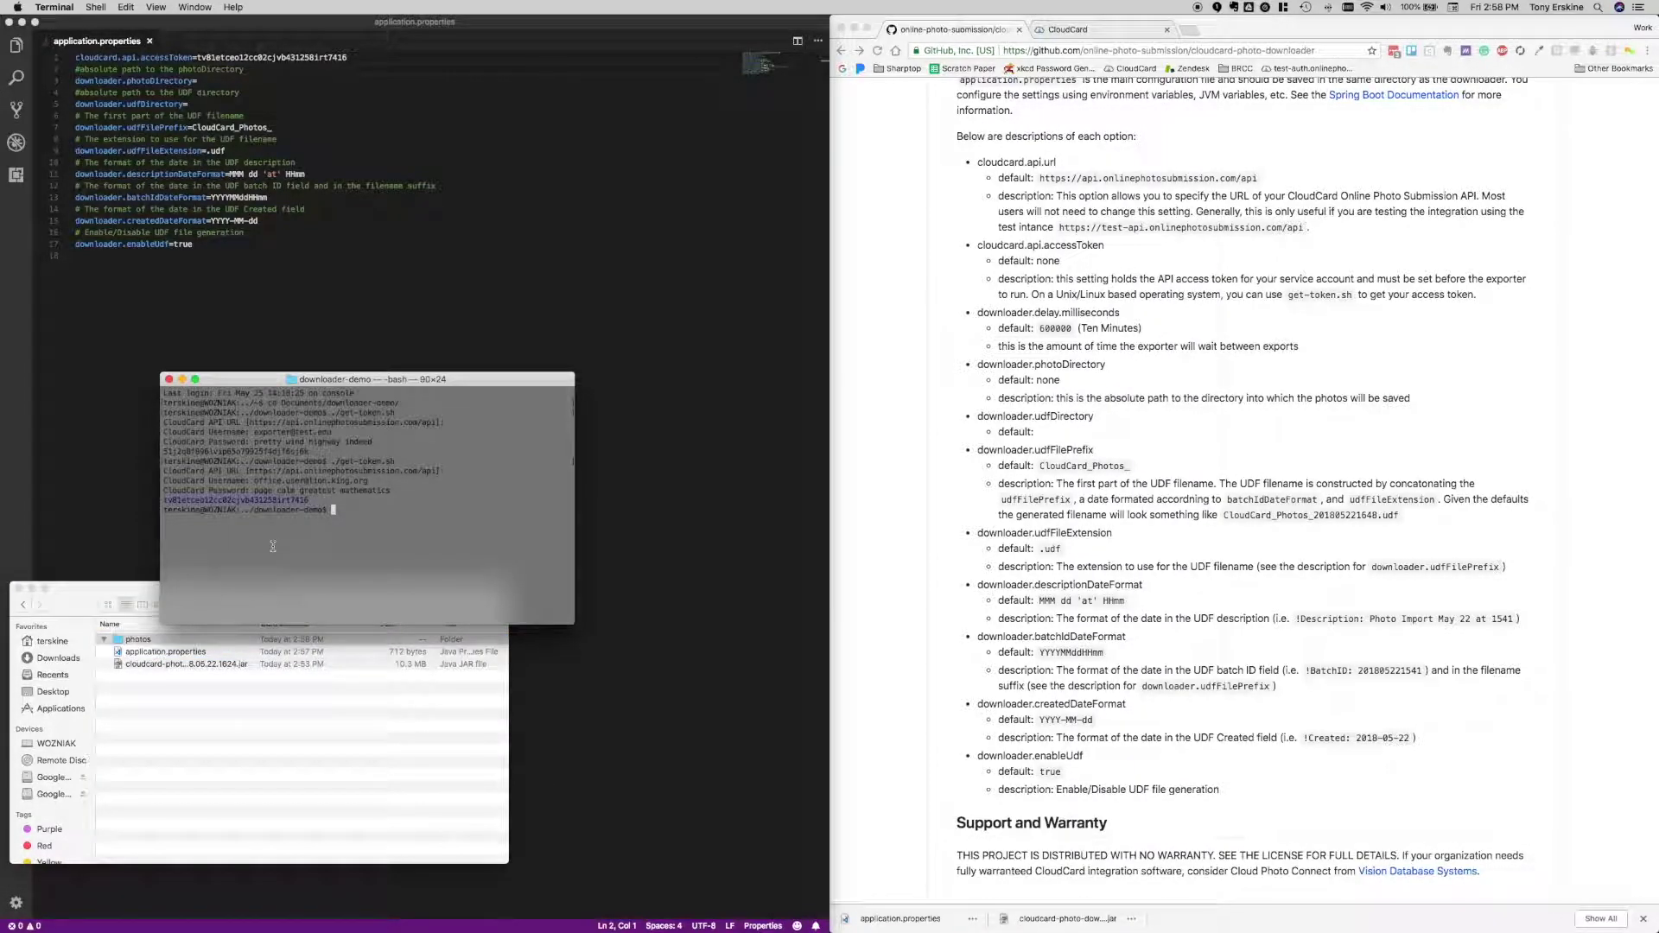
text(cd photos/)
key(Return)
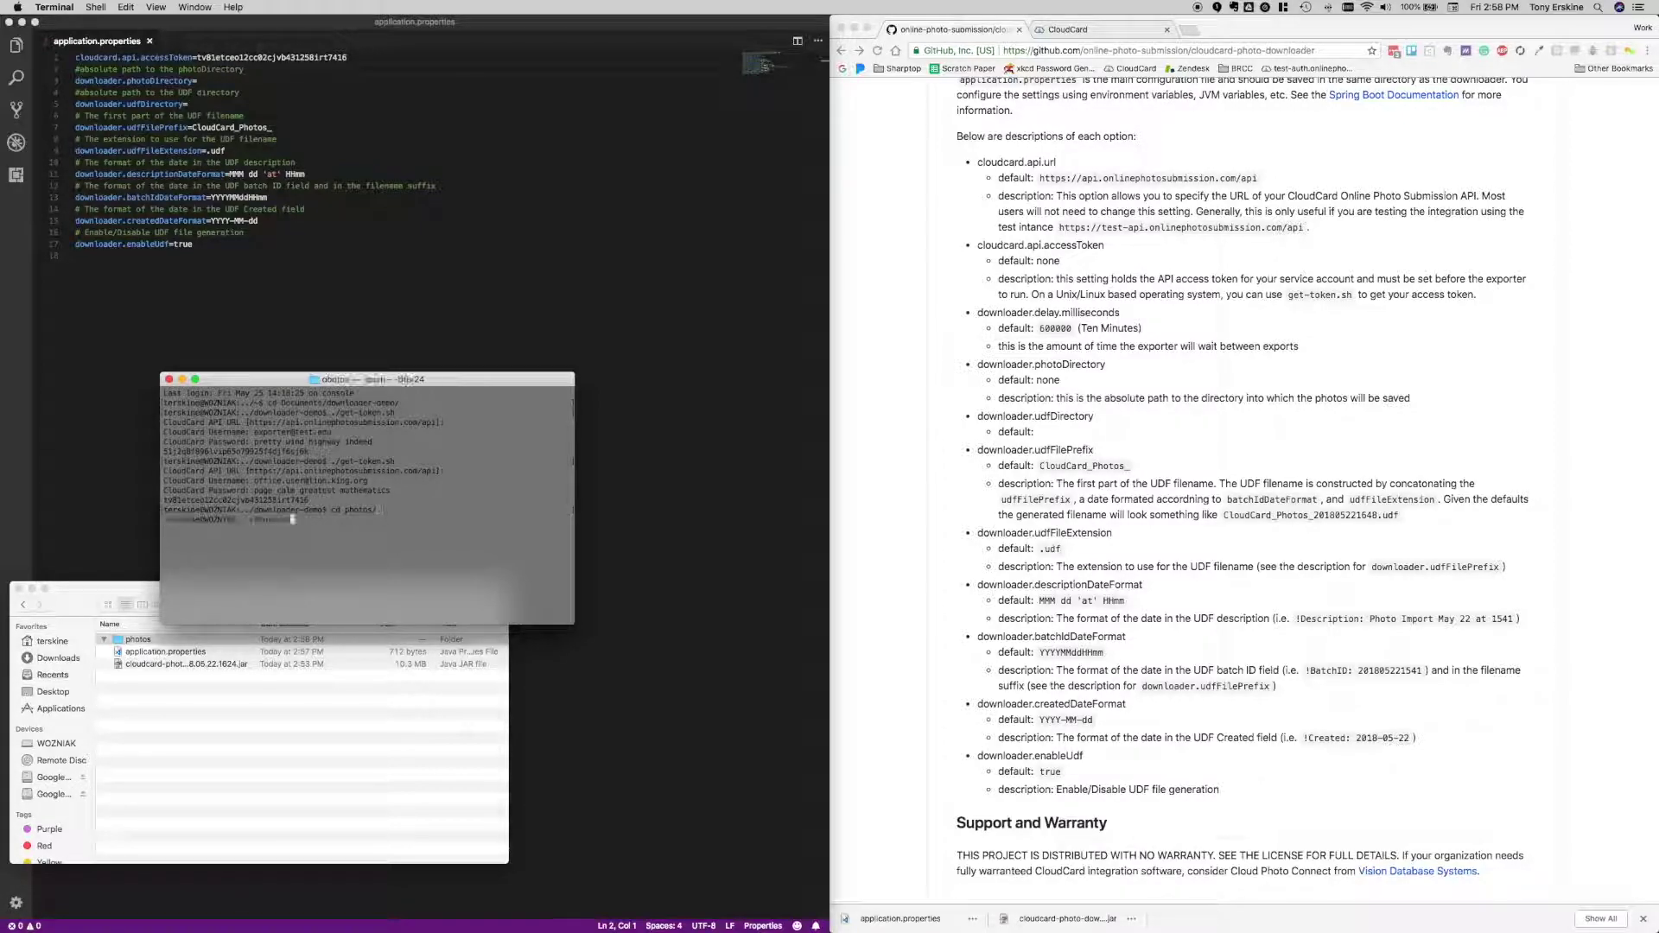
text(pwd)
key(Return)
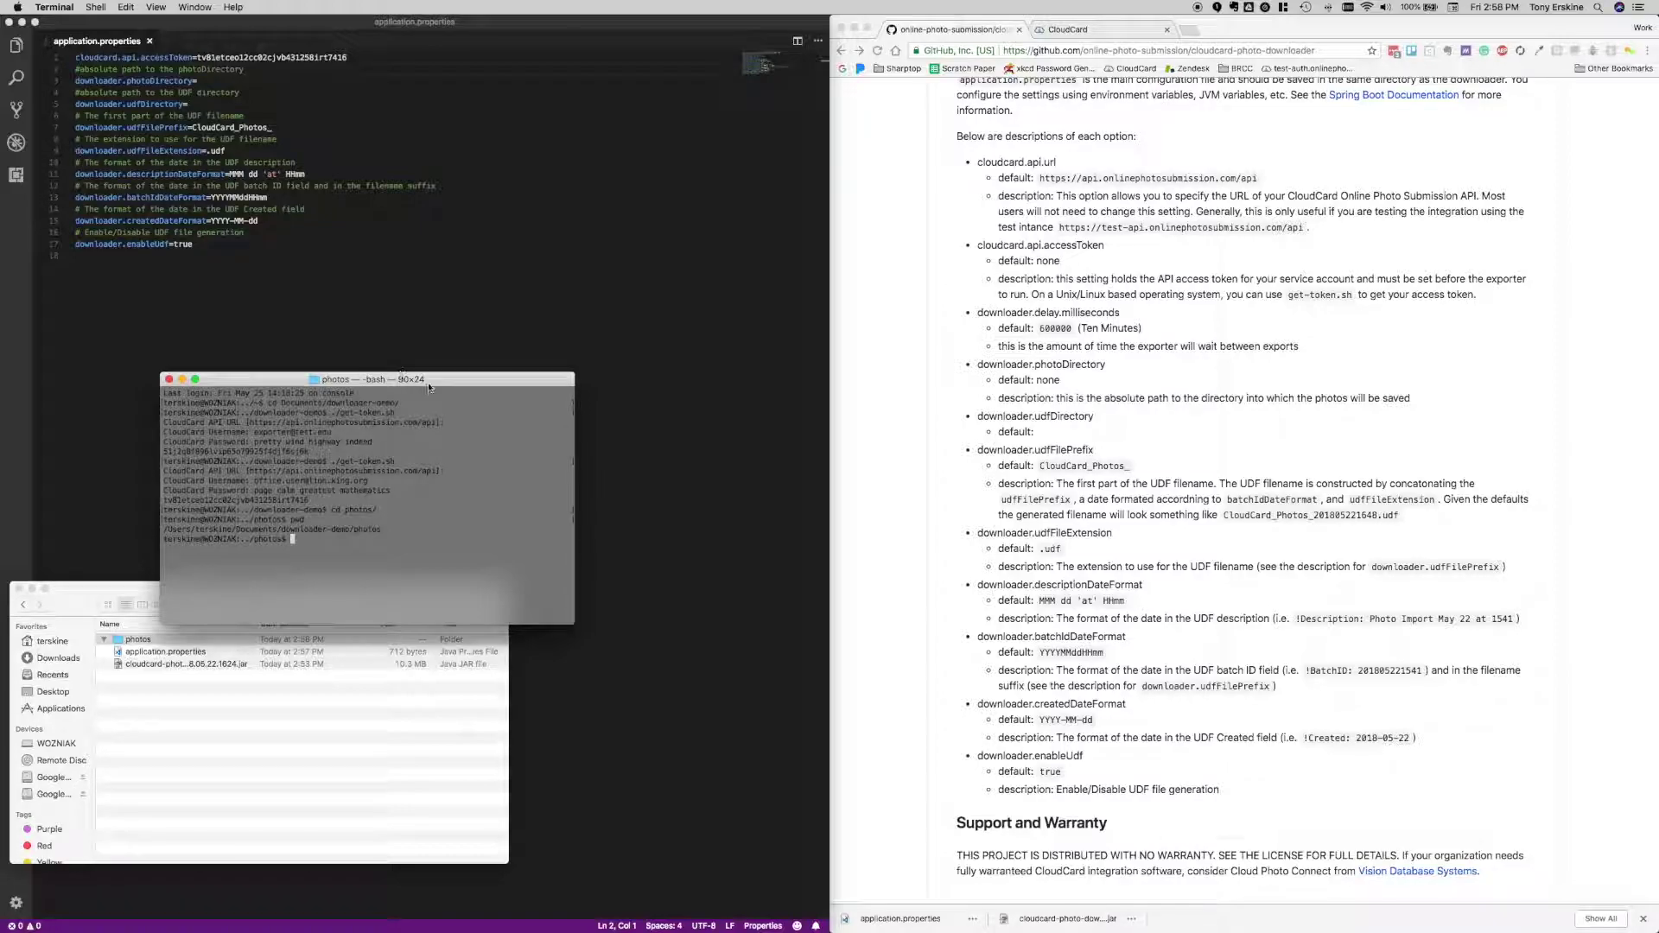
Copy the printed photos path and paste it as the value of both downloader.photoDirectory and downloader.udfDirectory in application.properties
drag(450, 383, 571, 276)
triple_click(357, 423)
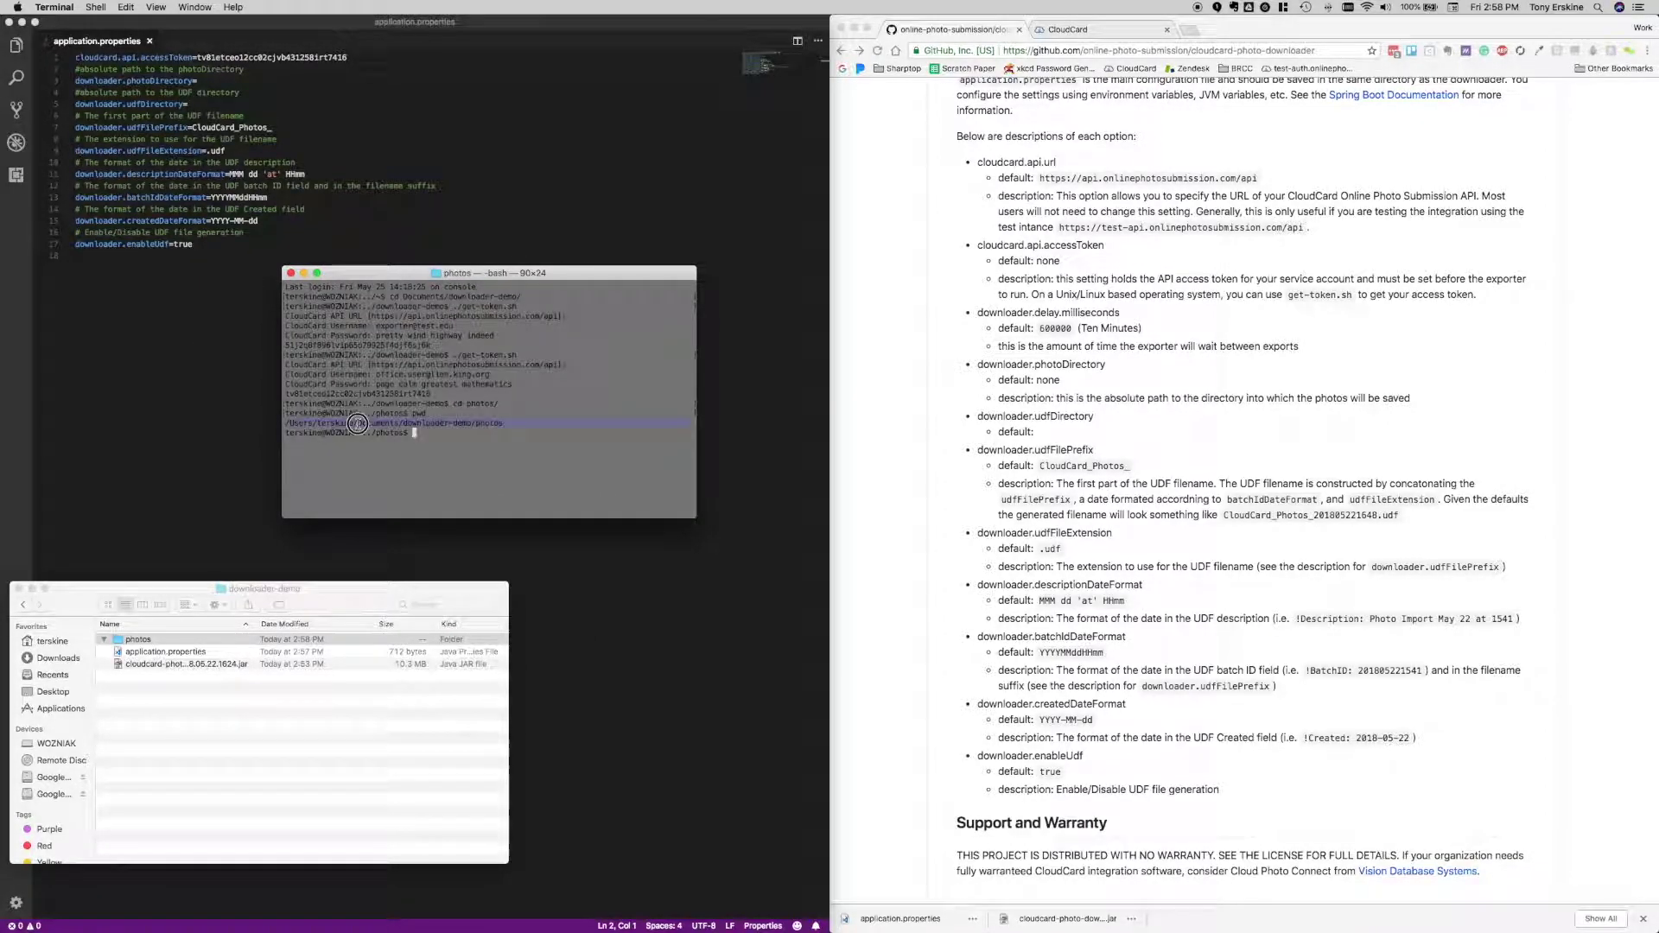
click(302, 424)
drag(301, 424, 504, 427)
key(super+c)
drag(585, 273, 646, 367)
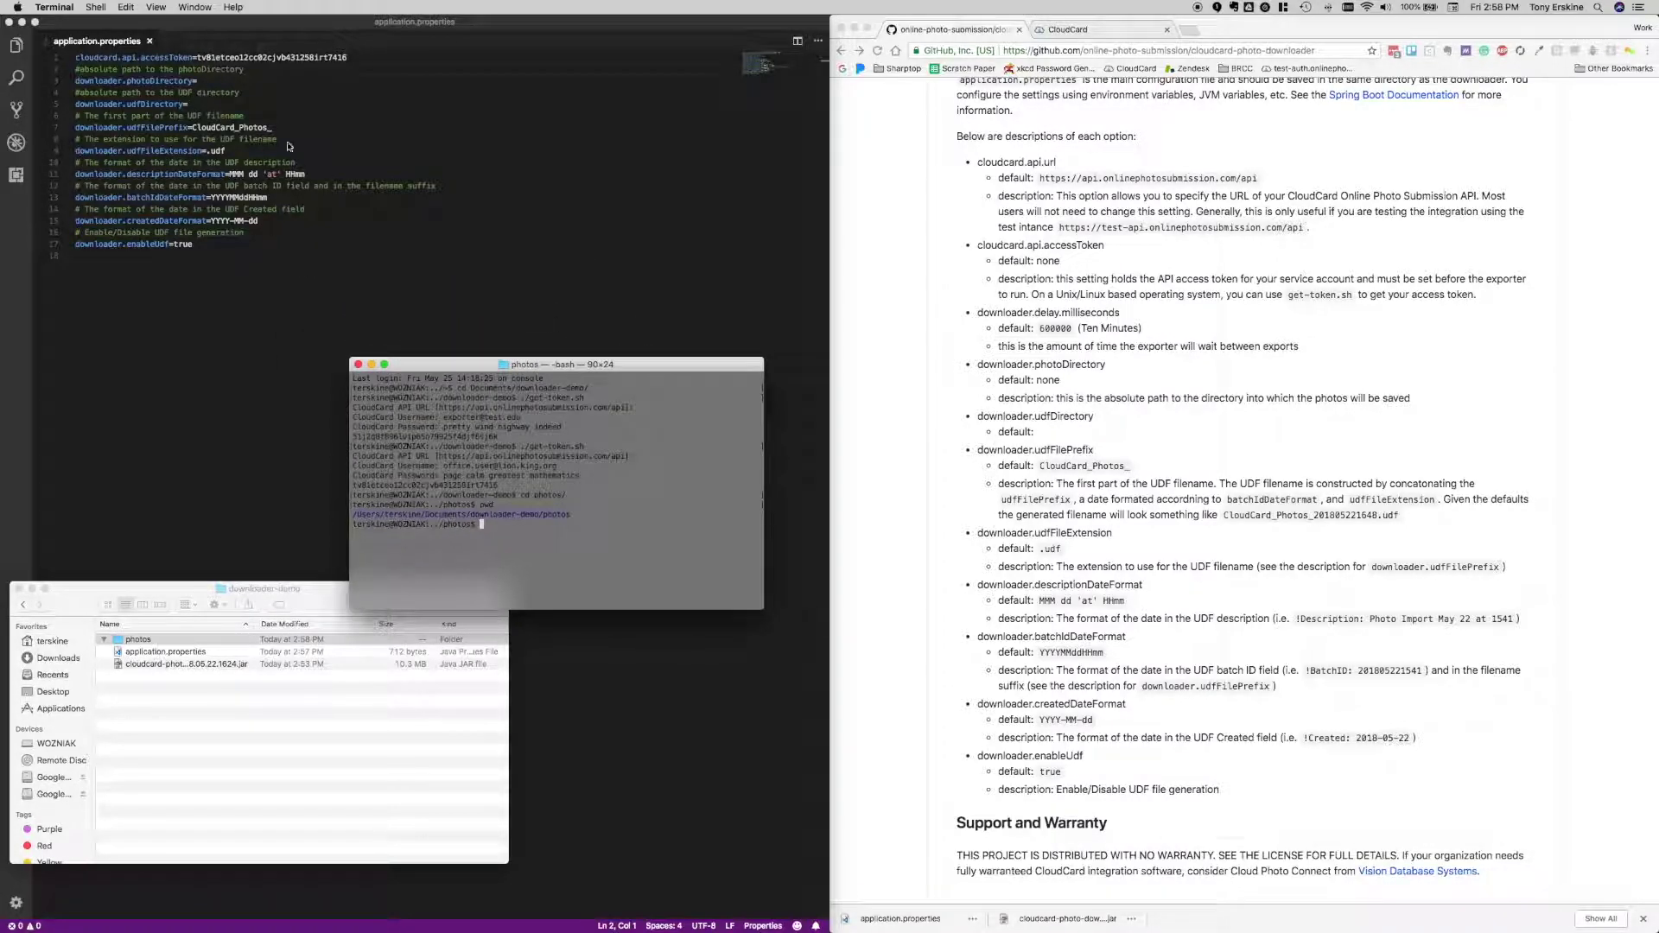
click(255, 80)
key(super+v)
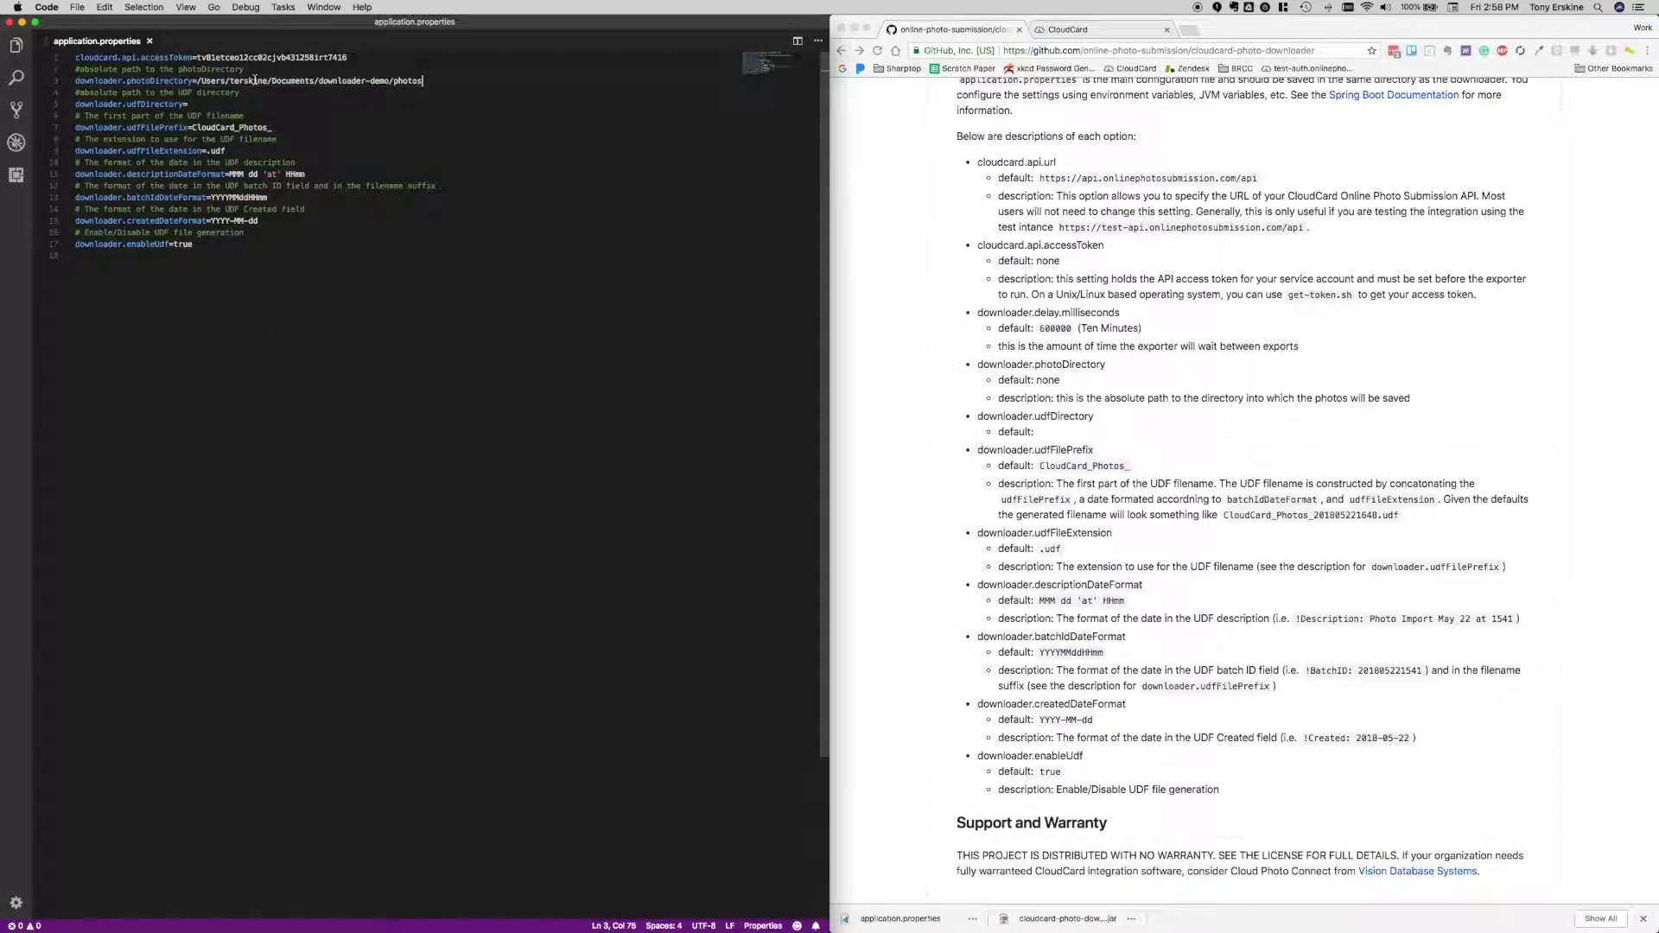
click(208, 100)
key(super+v)
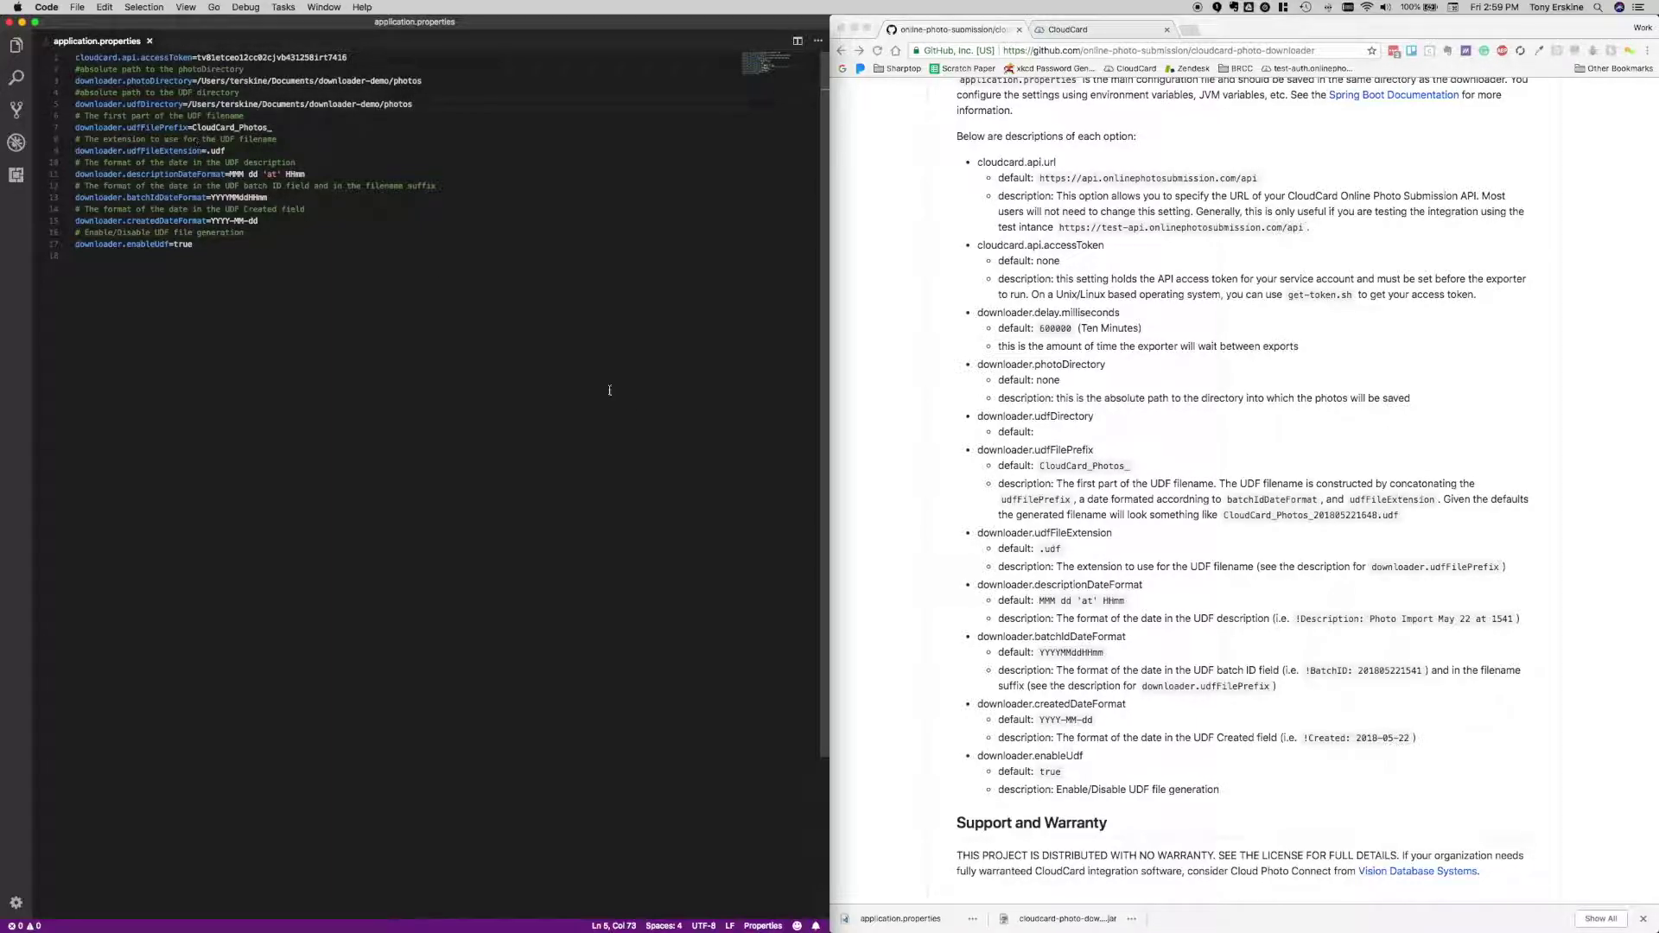
Delete the downloader.udfFilePrefix and downloader.udfFileExtension lines along with the file extension comment between them
scroll(1205, 491, down, 1)
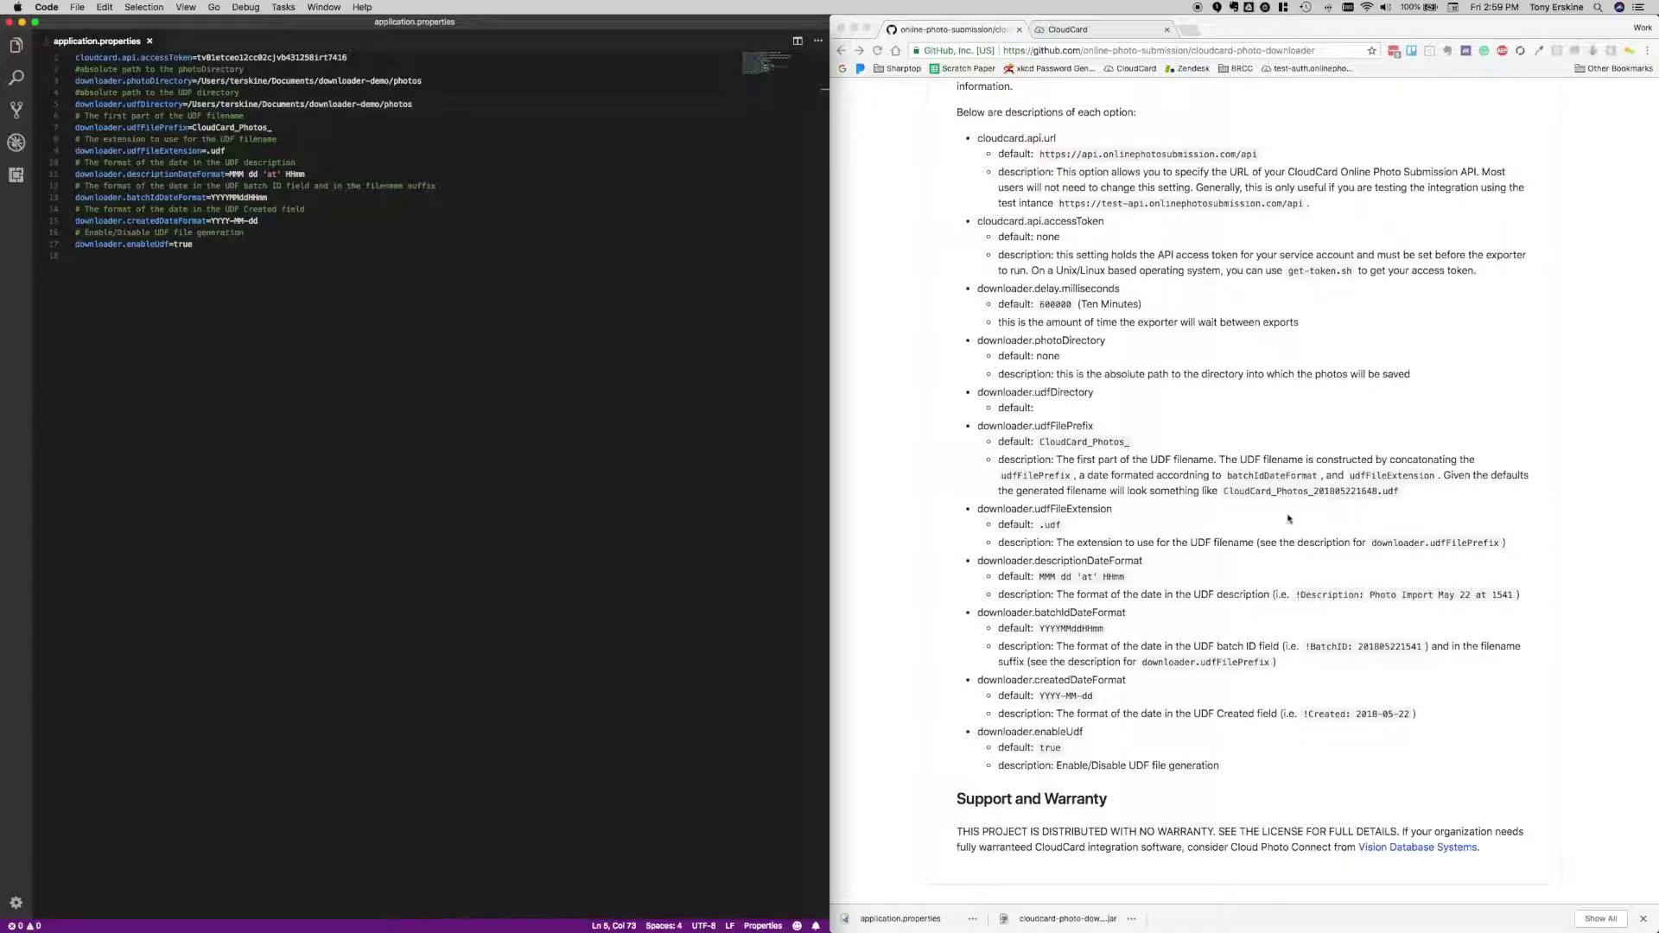
click(328, 124)
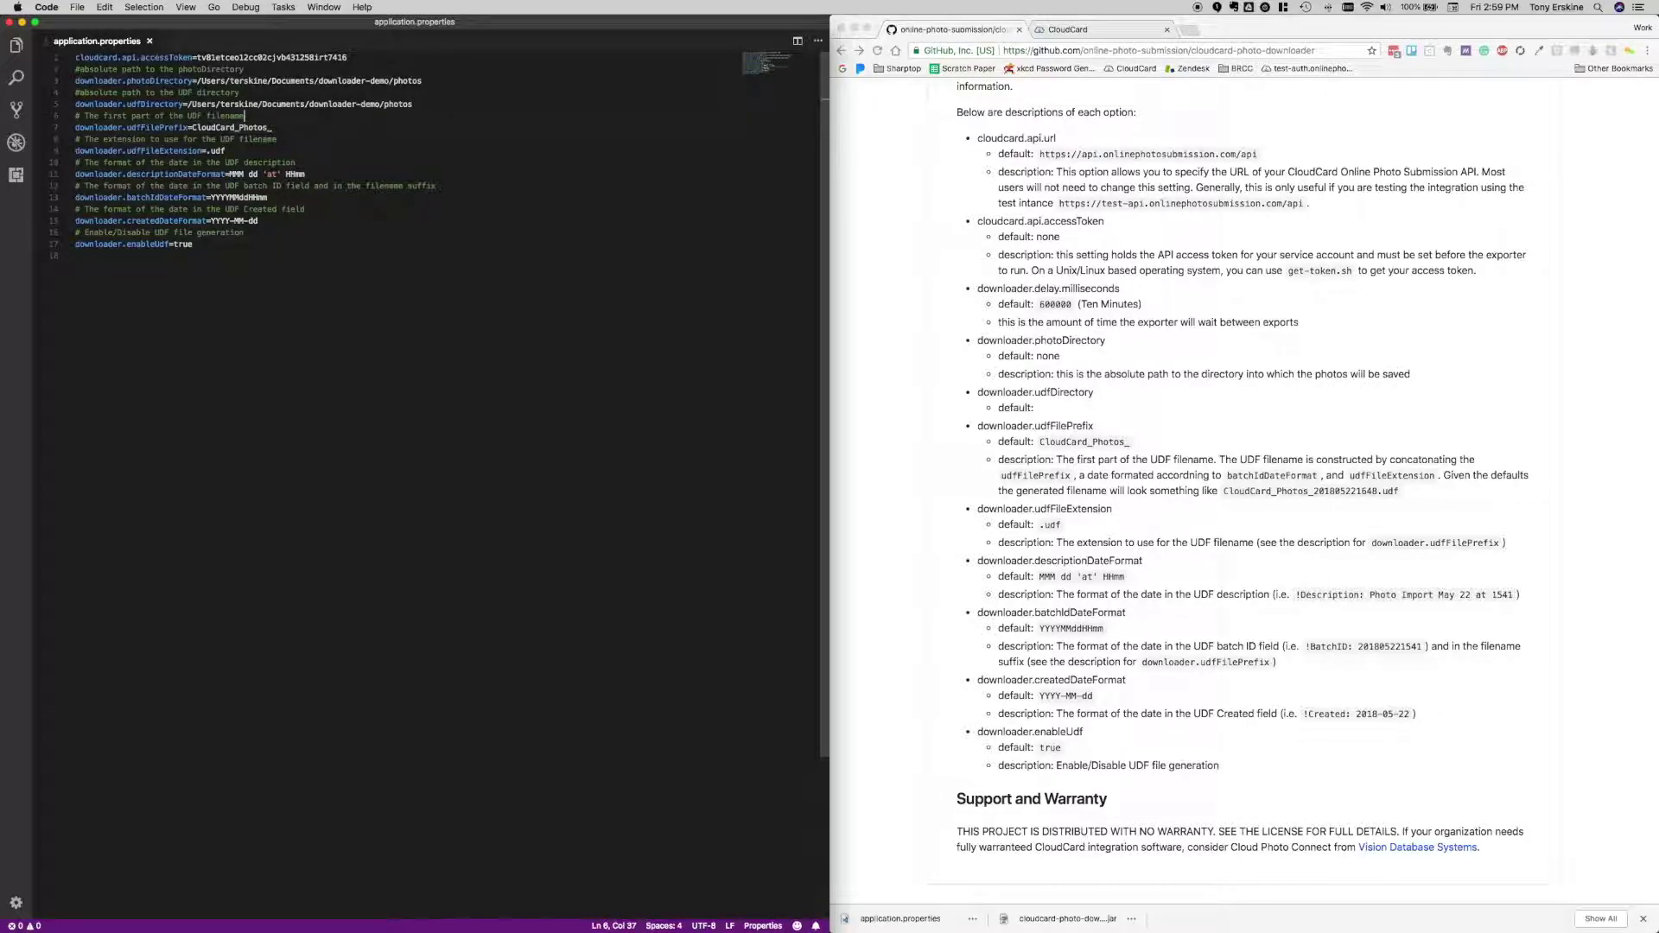
key(super+Left)
key(shift+Down)
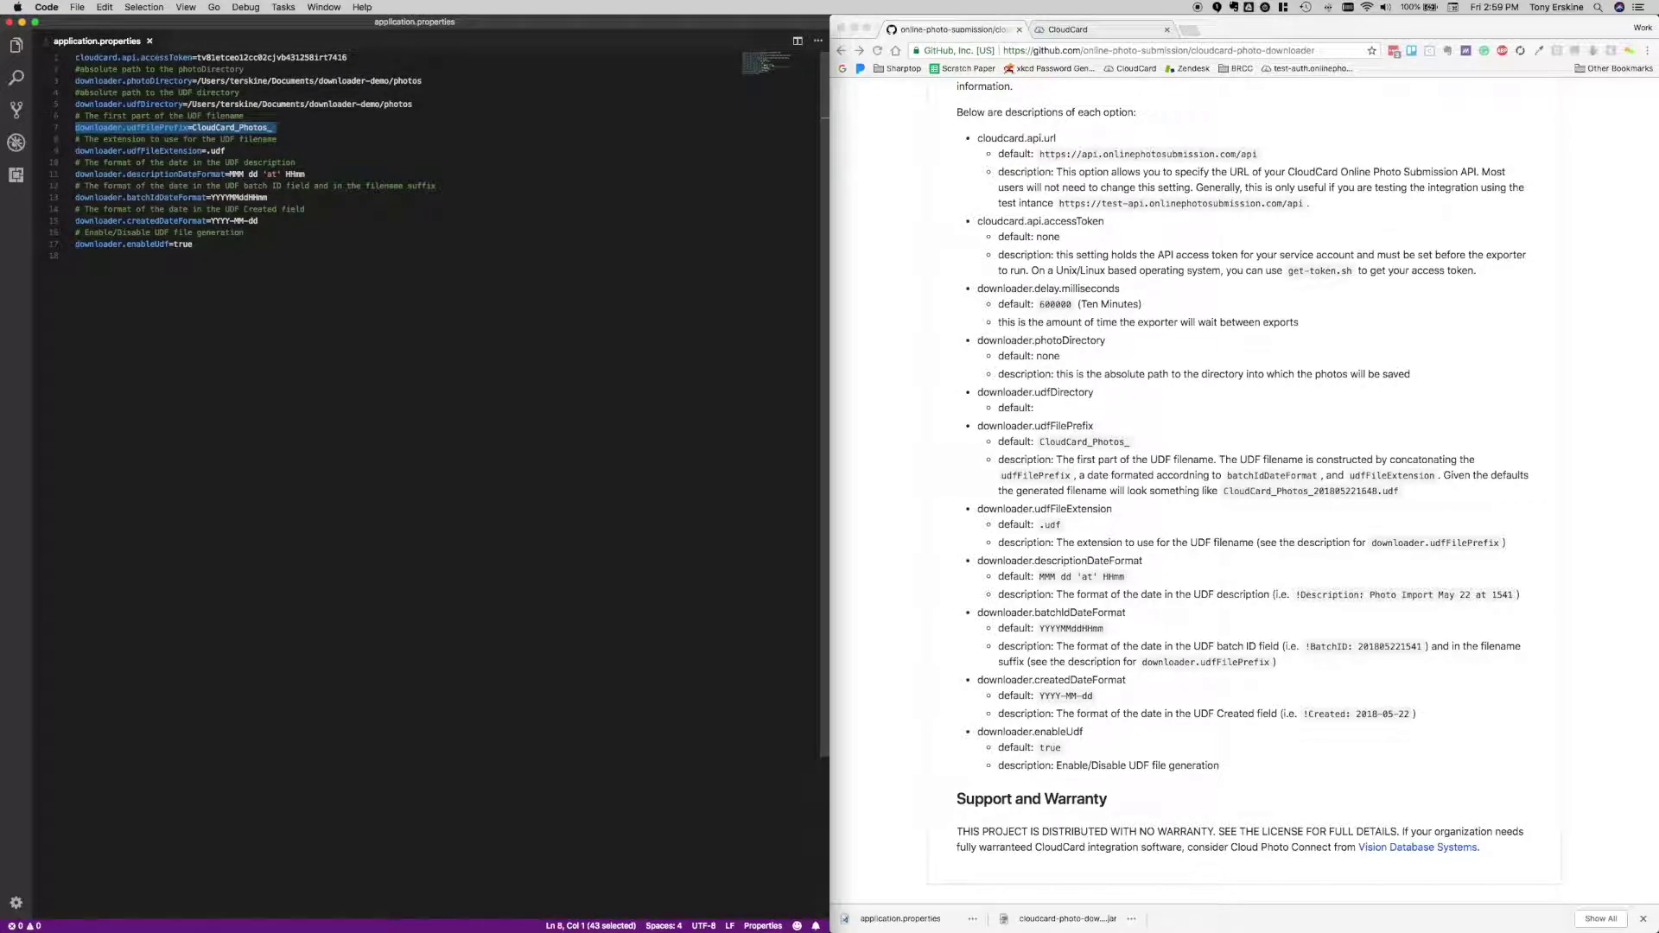
key(shift+Down)
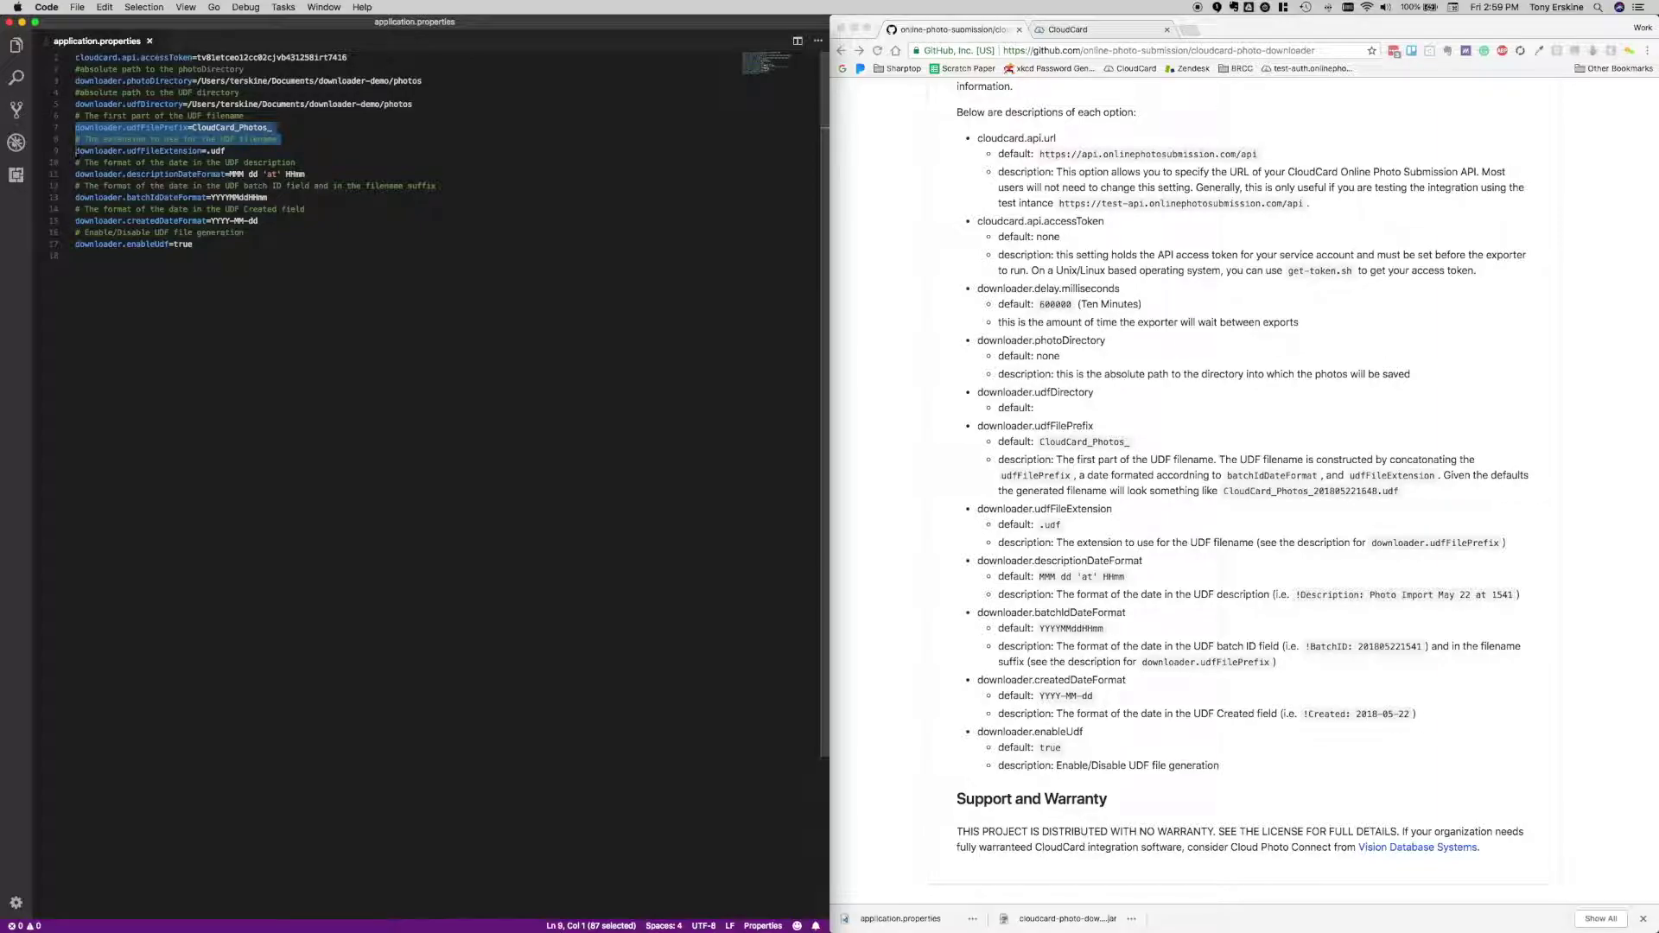
key(shift+Down)
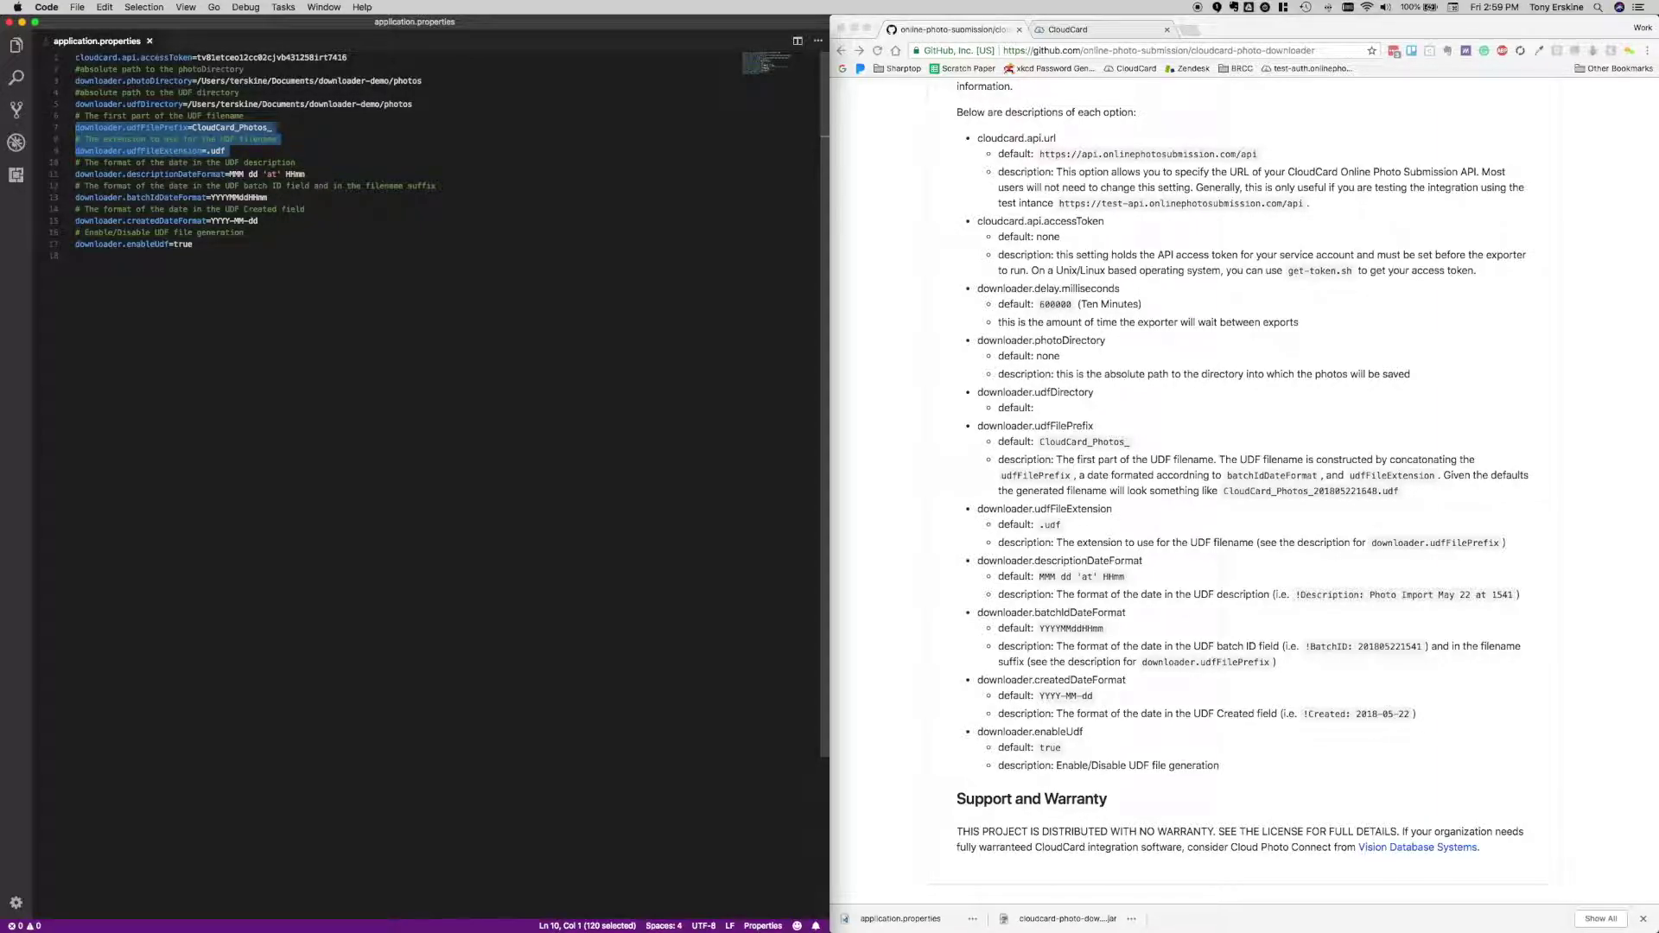
key(BackSpace)
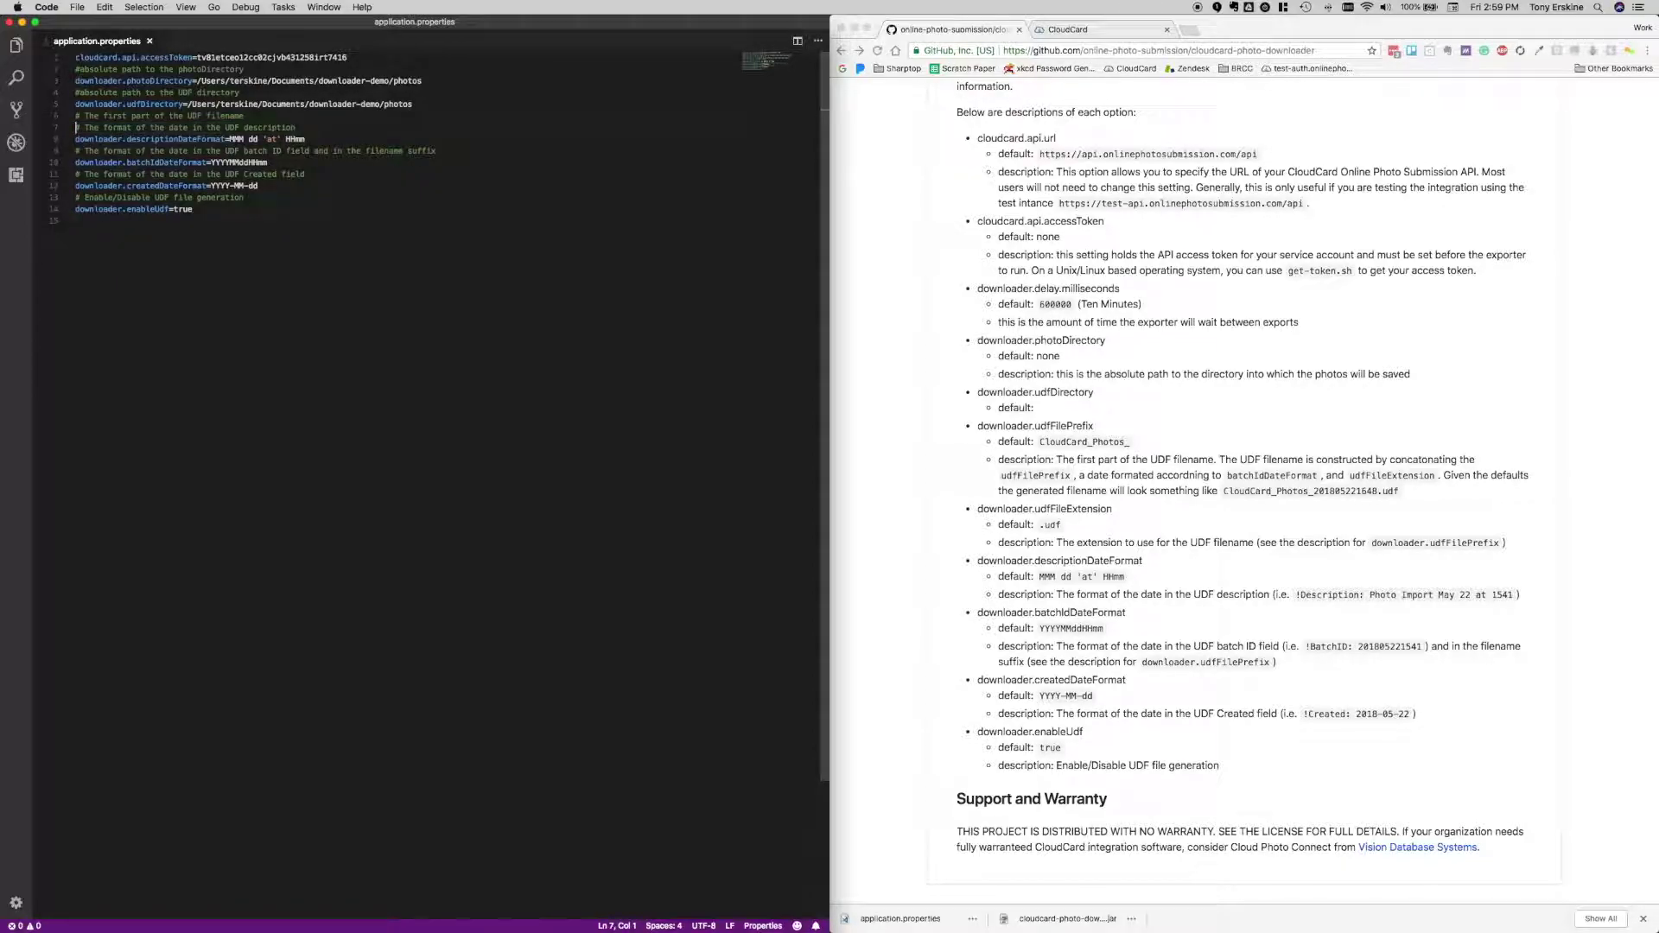
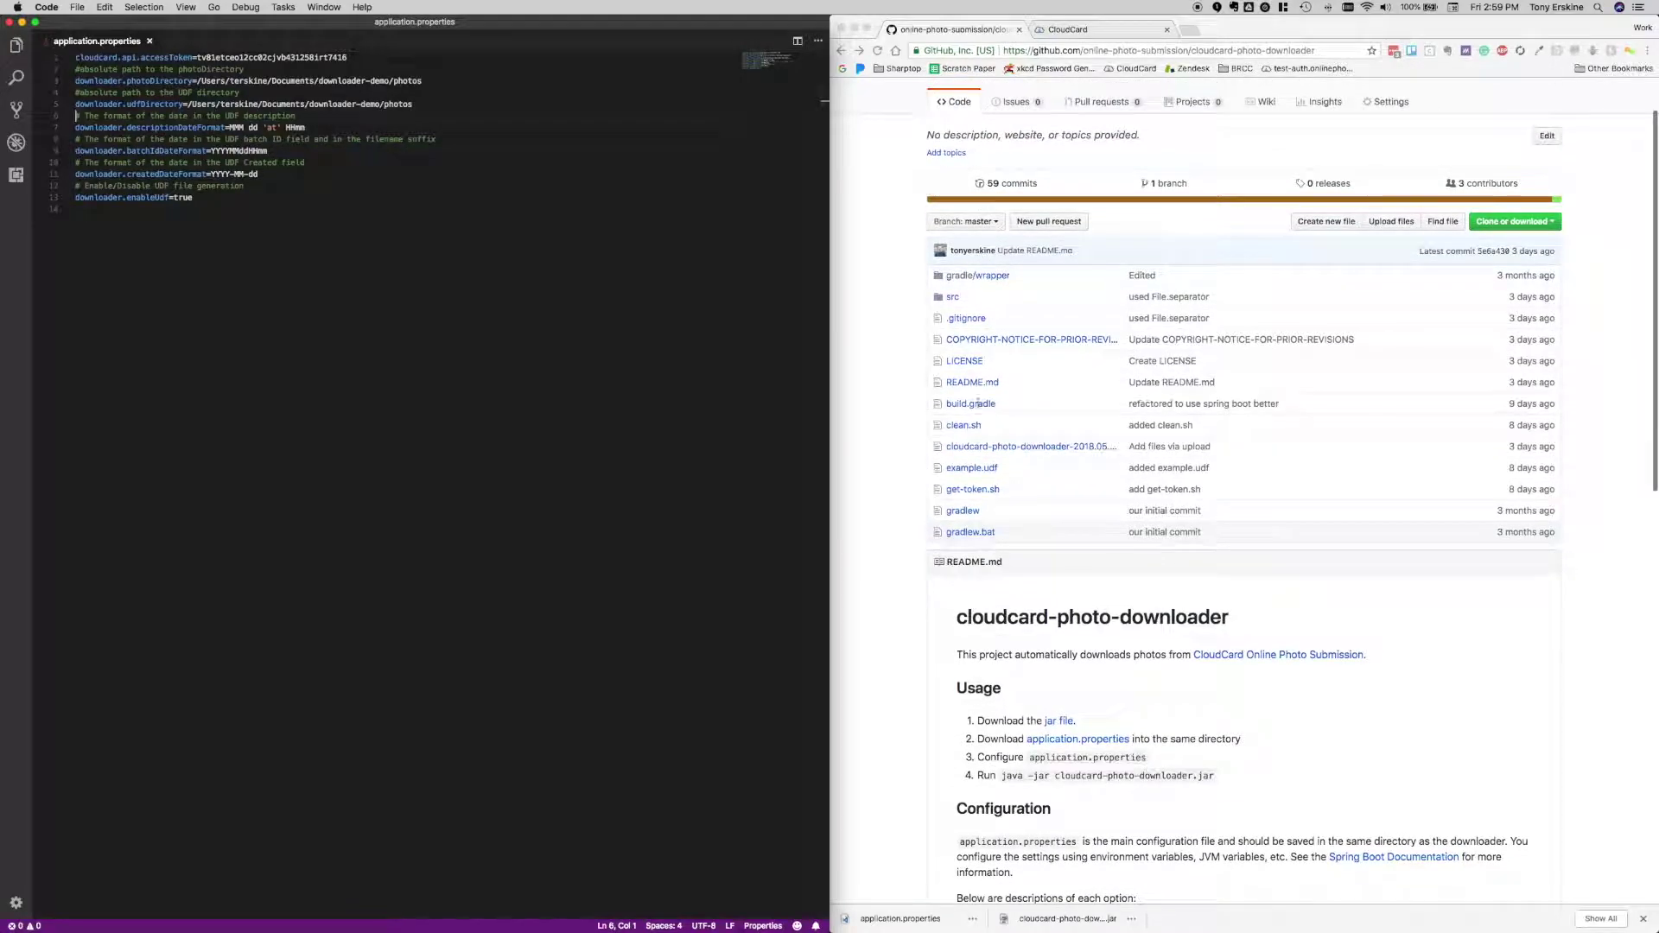
Switch to Chrome and open example.udf from the cloudcard-photo-downloader repository in a new tab for reference
click(910, 486)
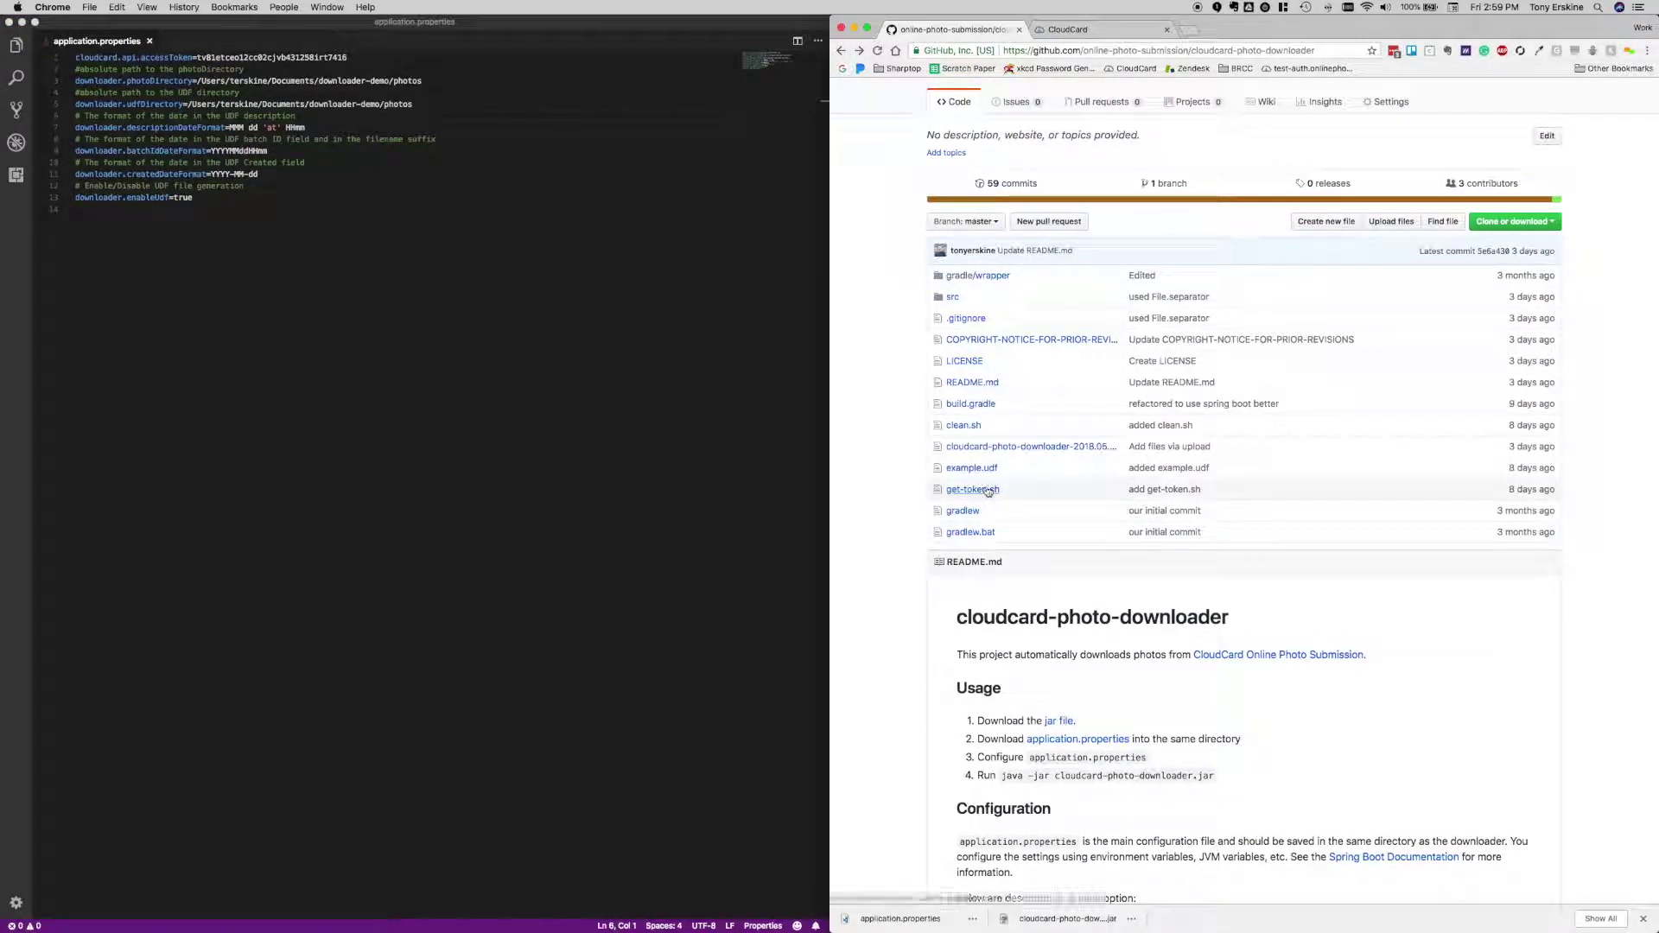
super+click(976, 448)
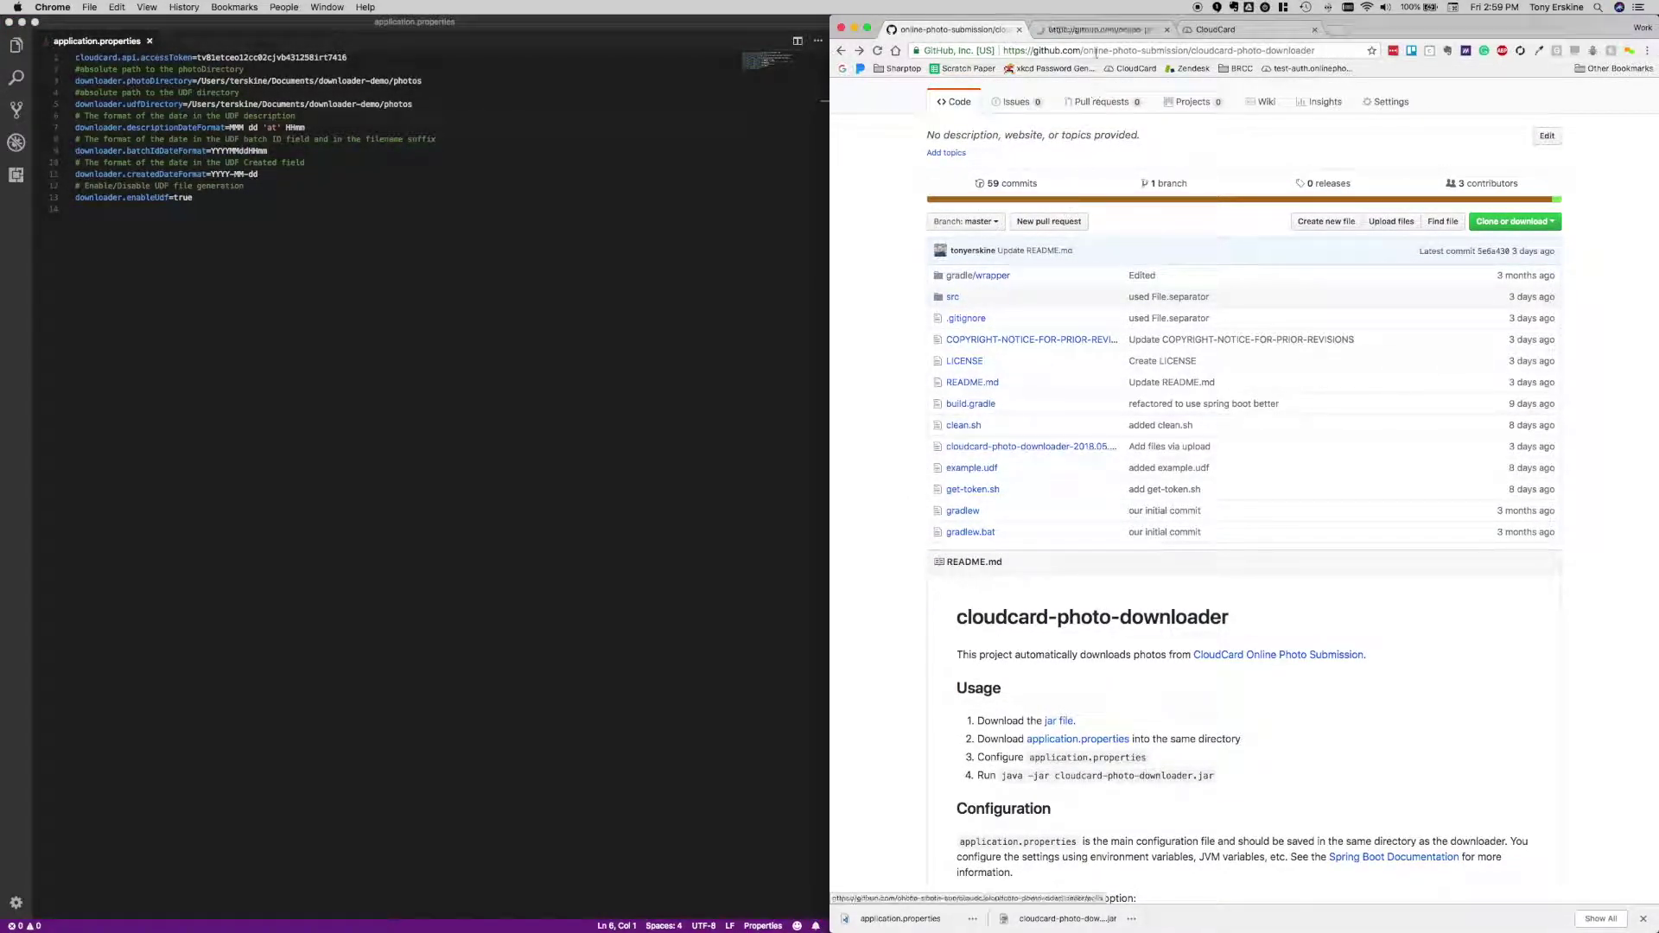
key(ctrl+Tab)
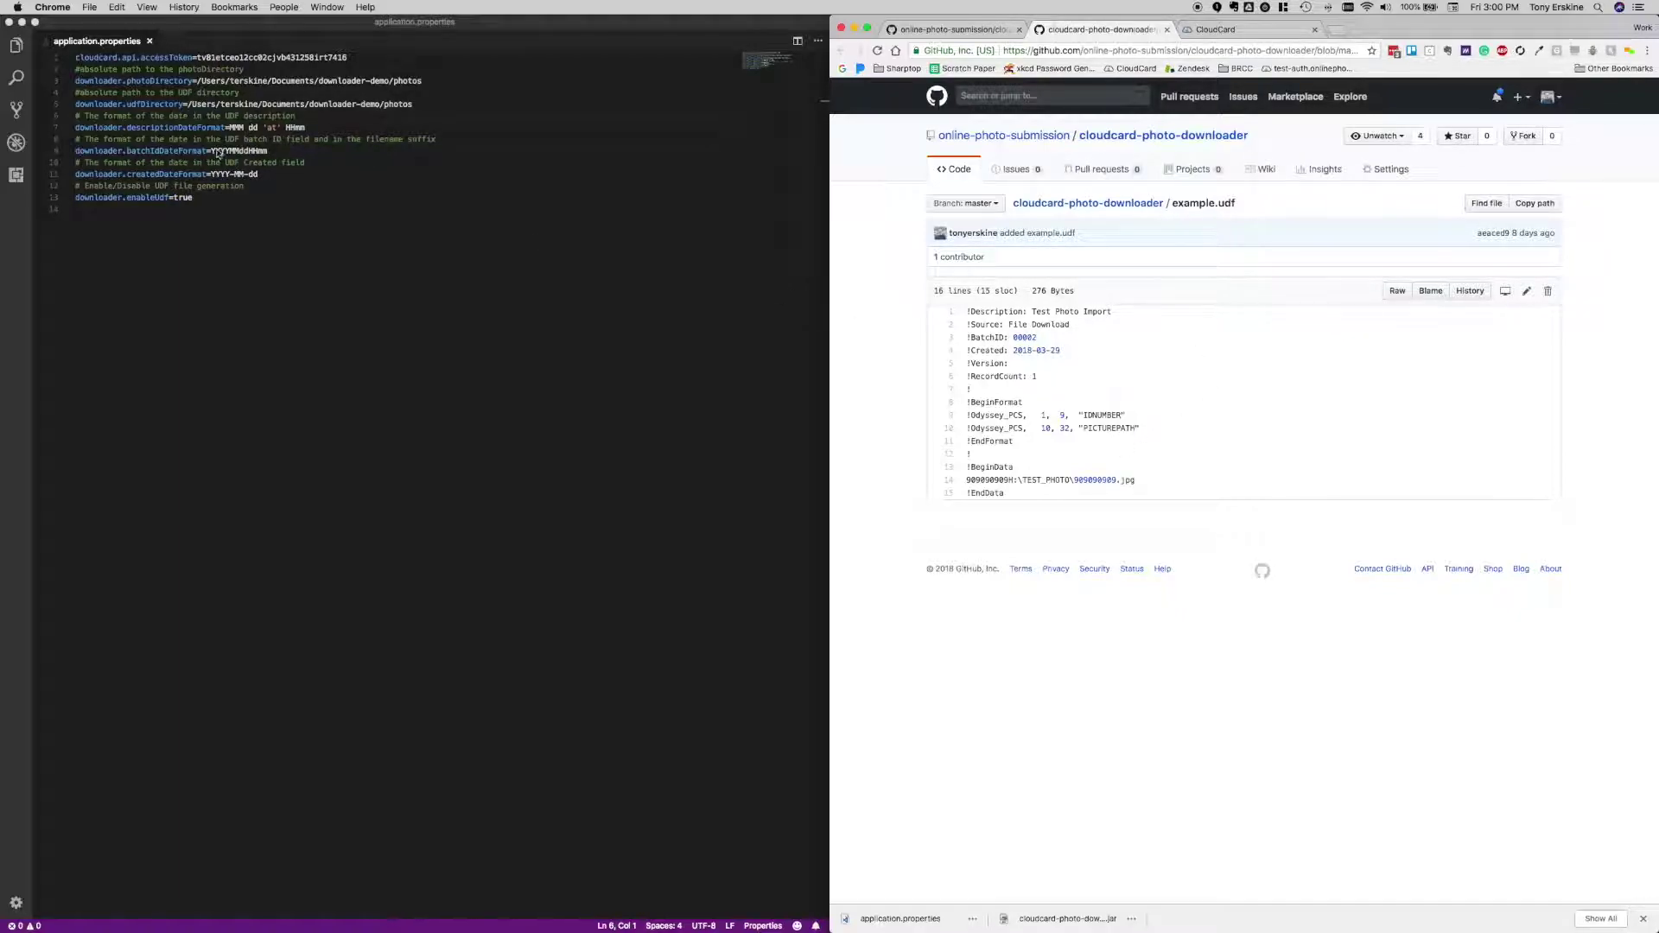
In application.properties, delete the downloader.descriptionDateFormat line along with the comment above it
click(160, 127)
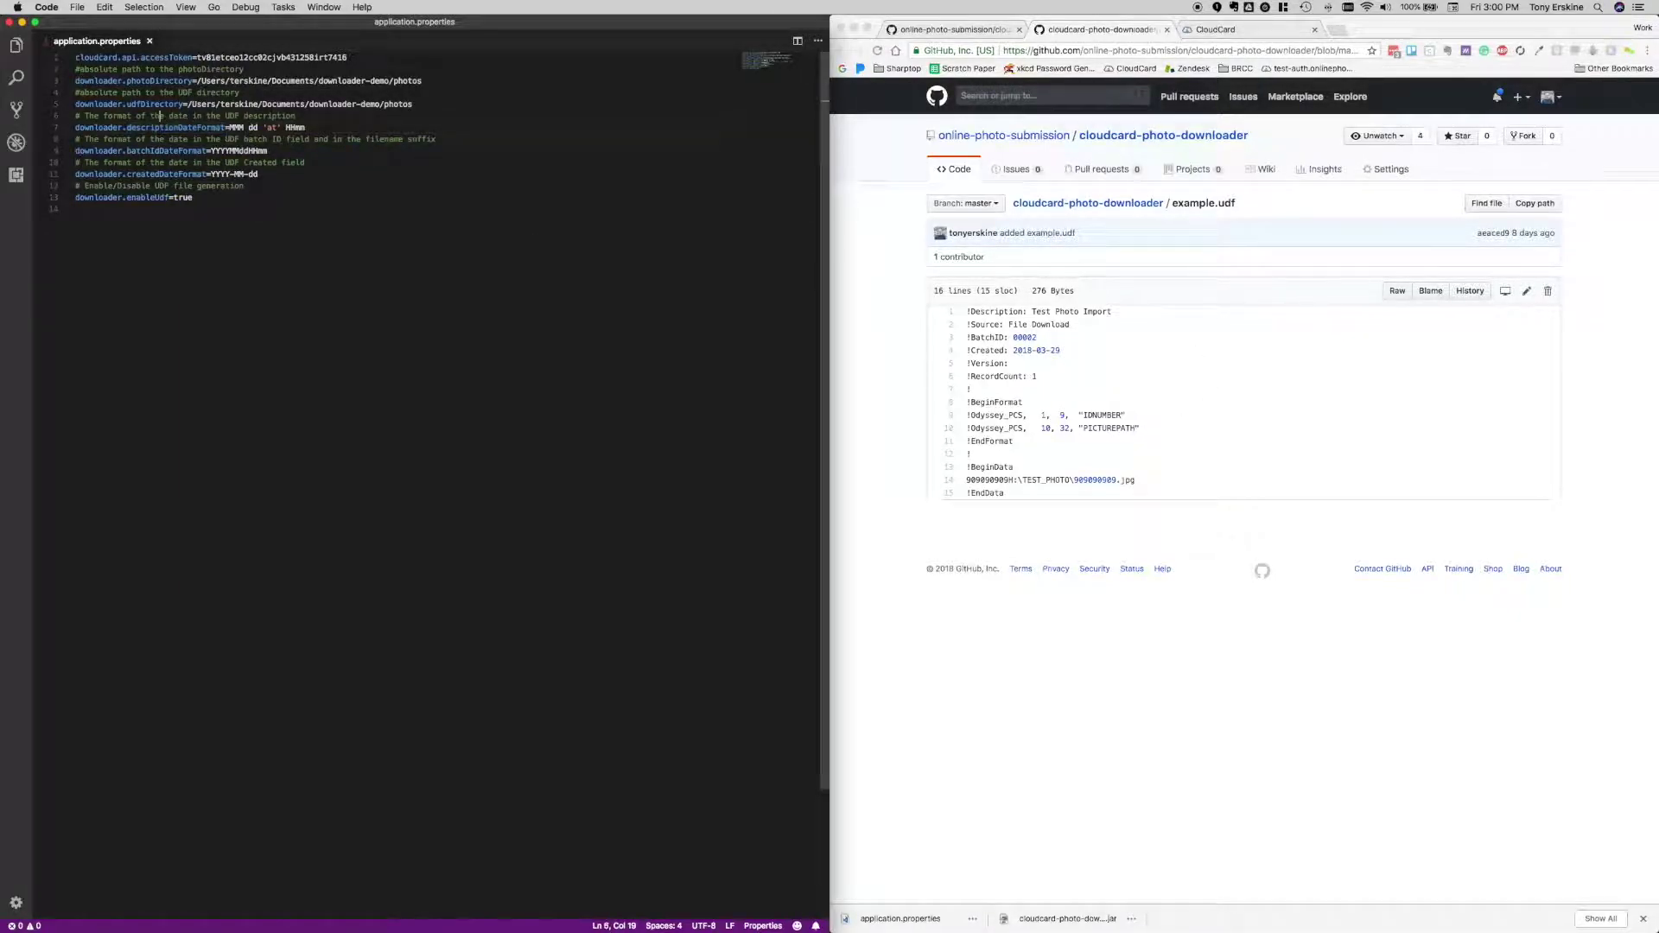
click(76, 116)
key(shift+Down)
key(shift+Down)
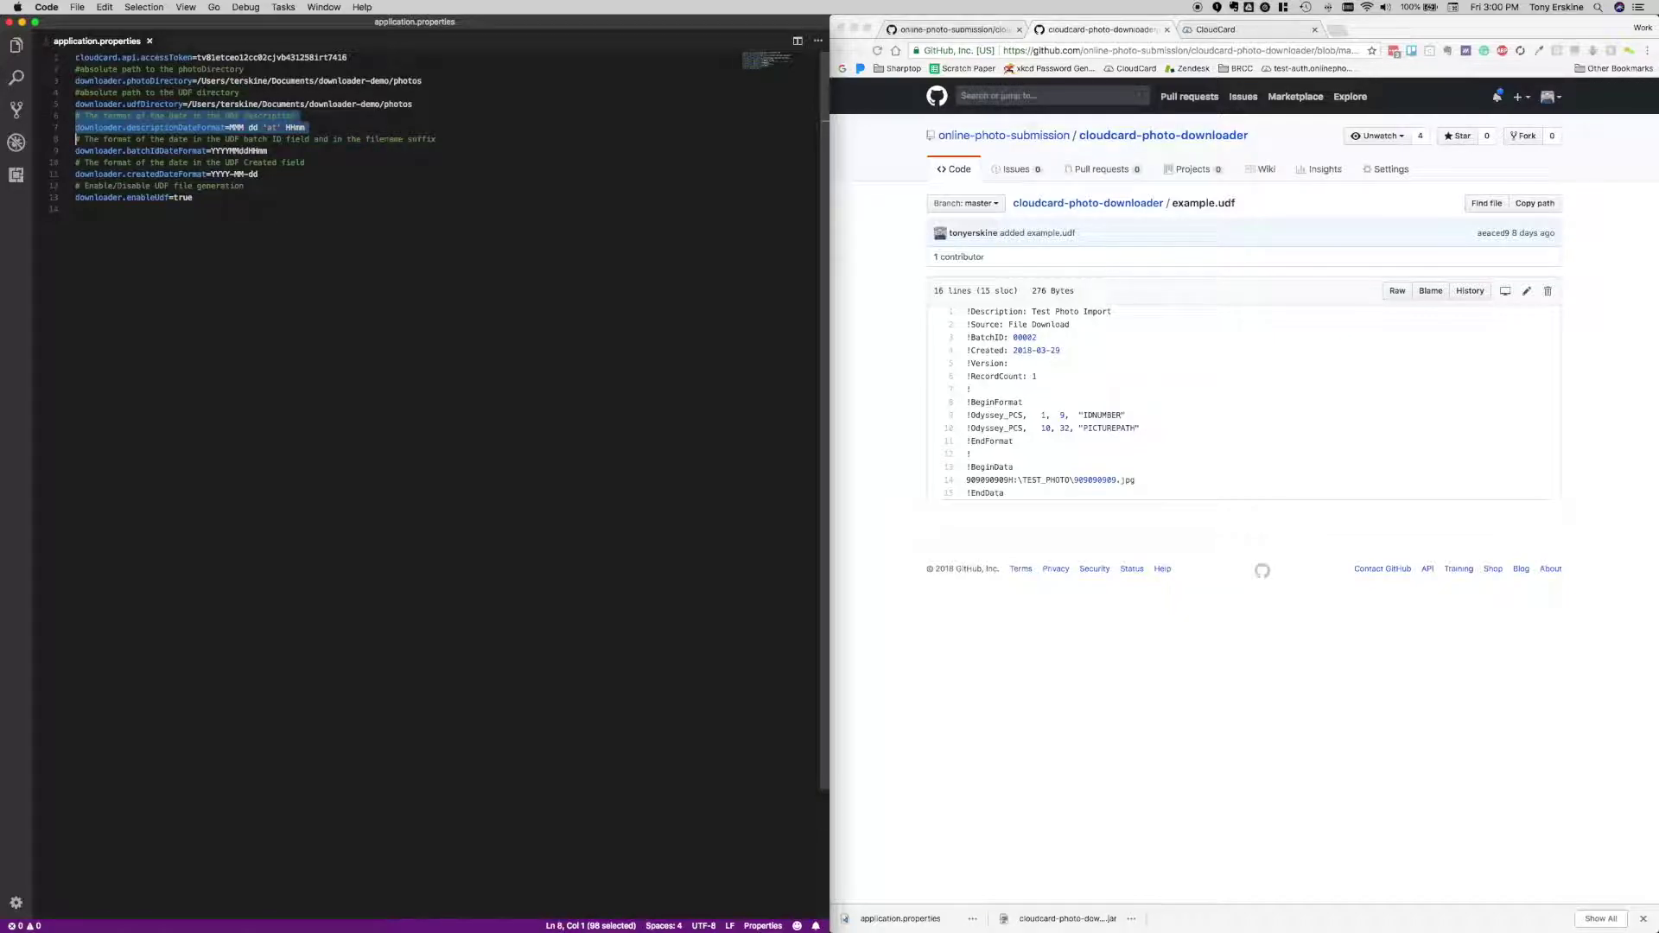
key(BackSpace)
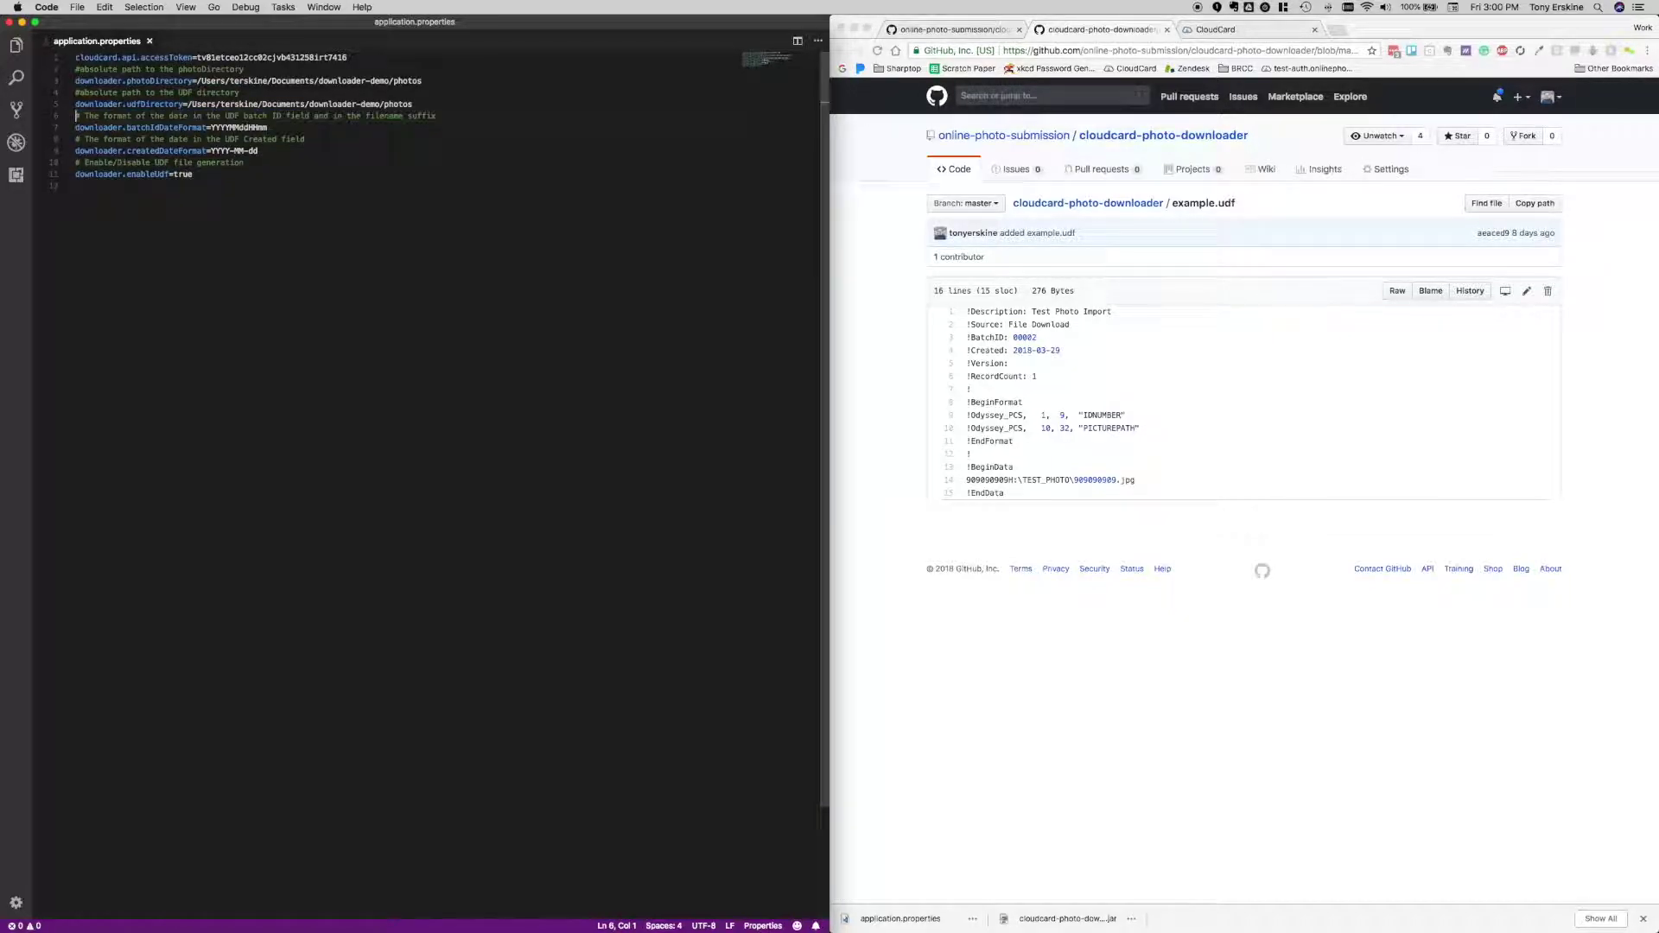
Compare the batch ID format with BatchID in example.udf, and delete the downloader.batchIdDateFormat and downloader.createdDateFormat lines with their comments
key(shift+Down)
key(shift+Down)
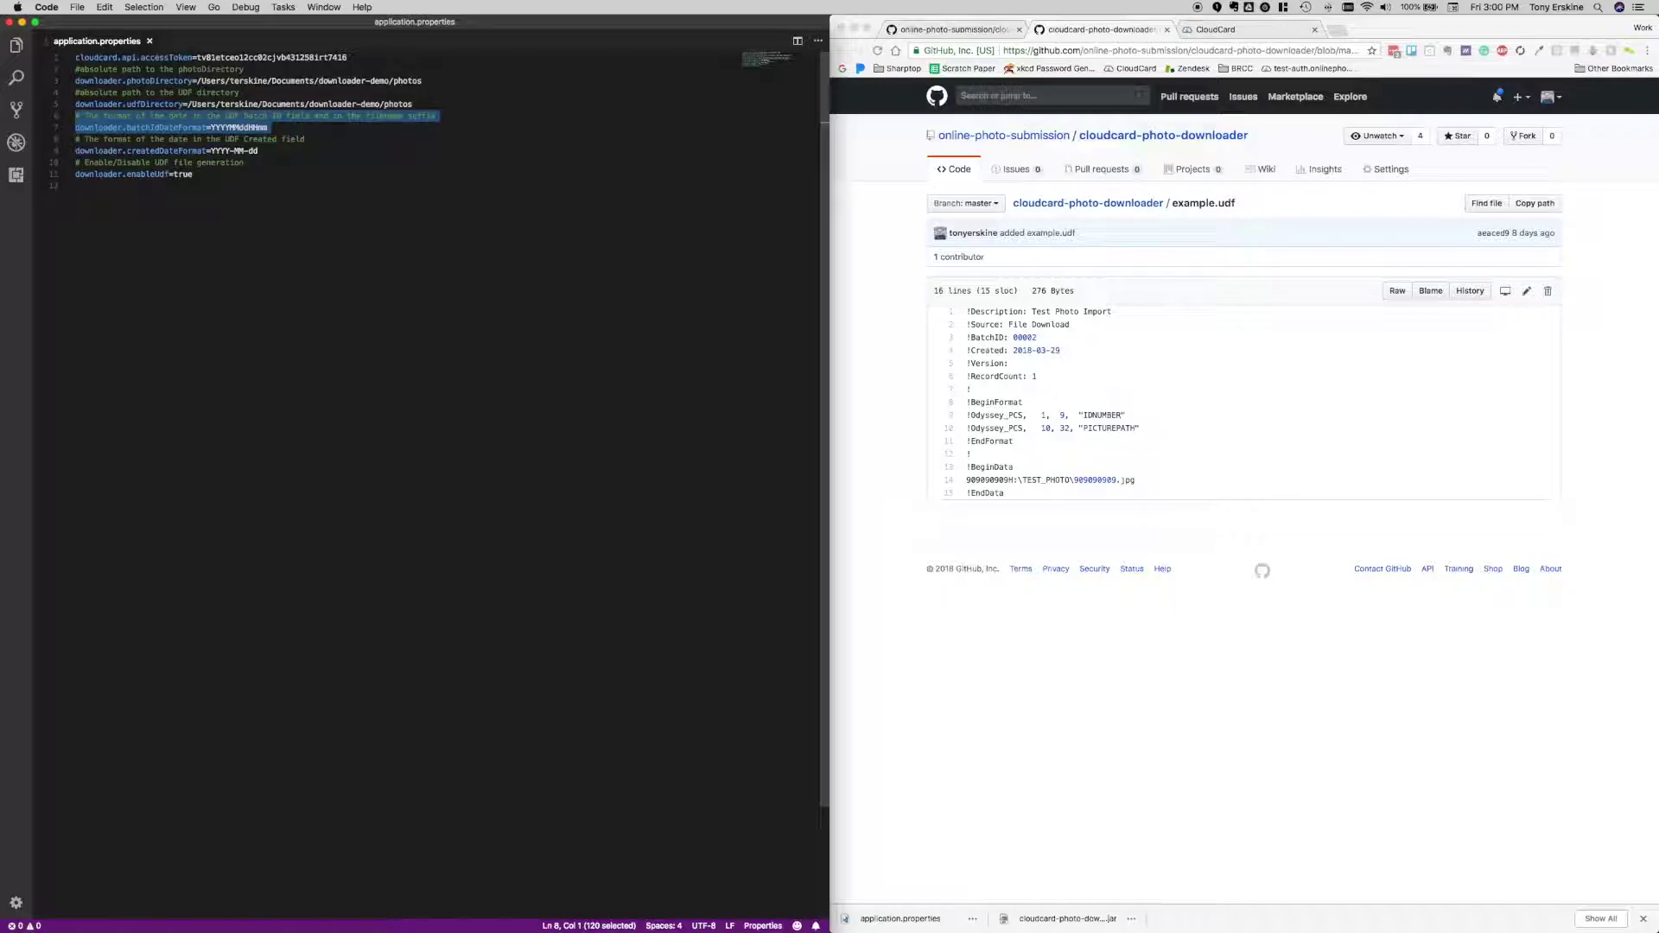
click(222, 127)
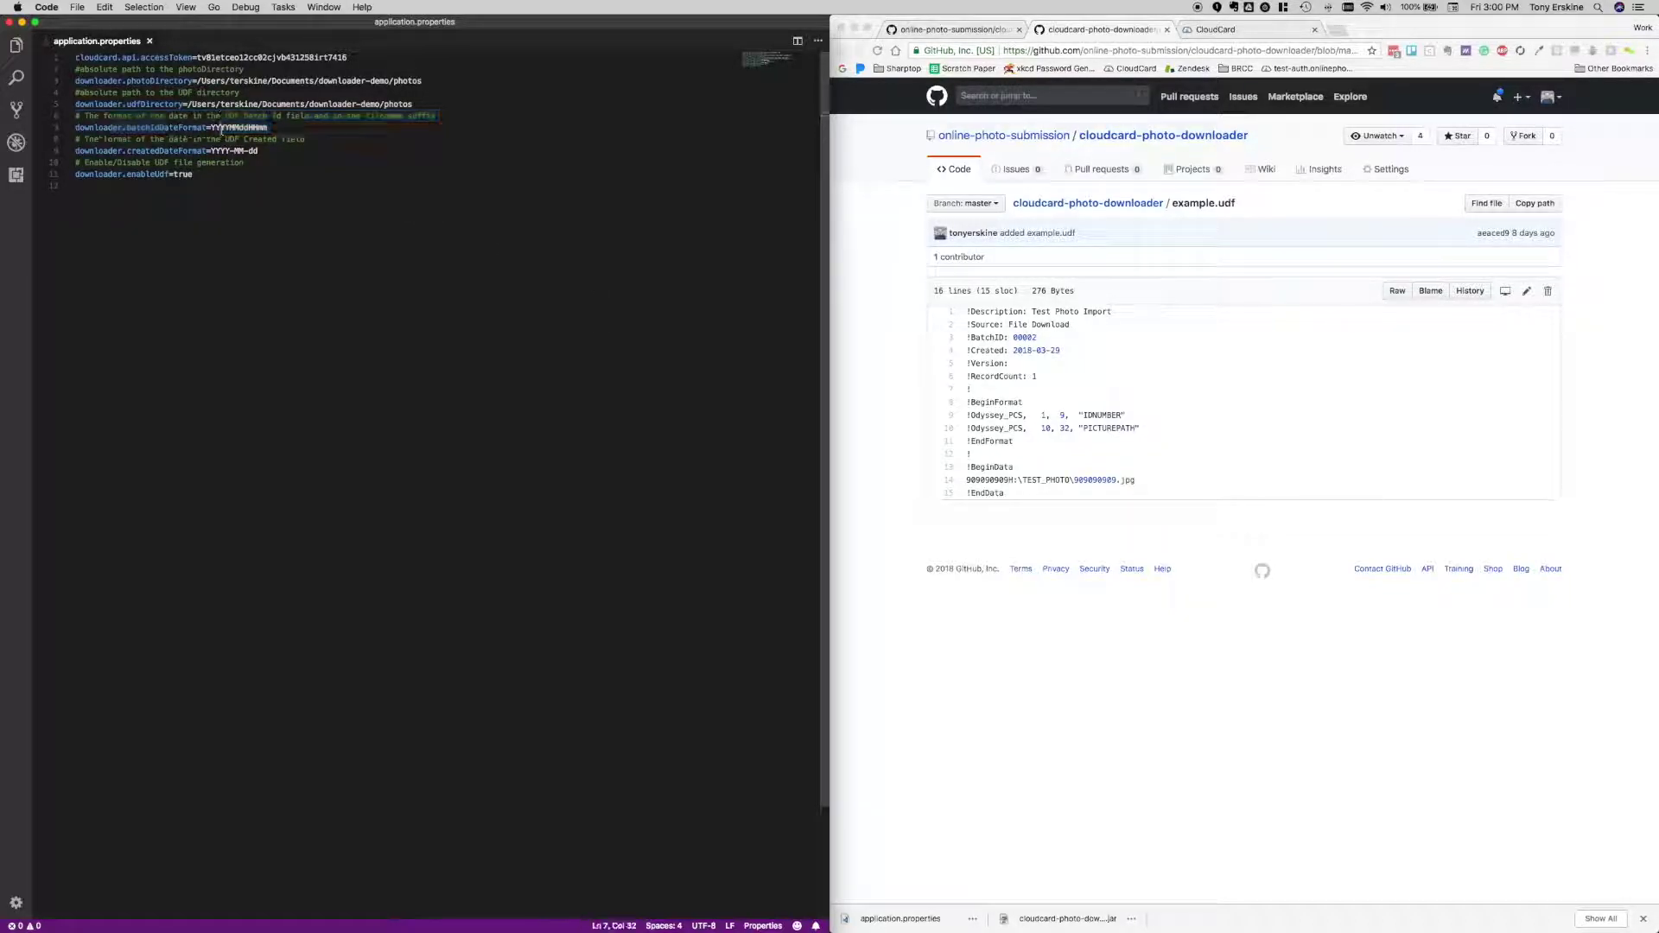
double_click(221, 128)
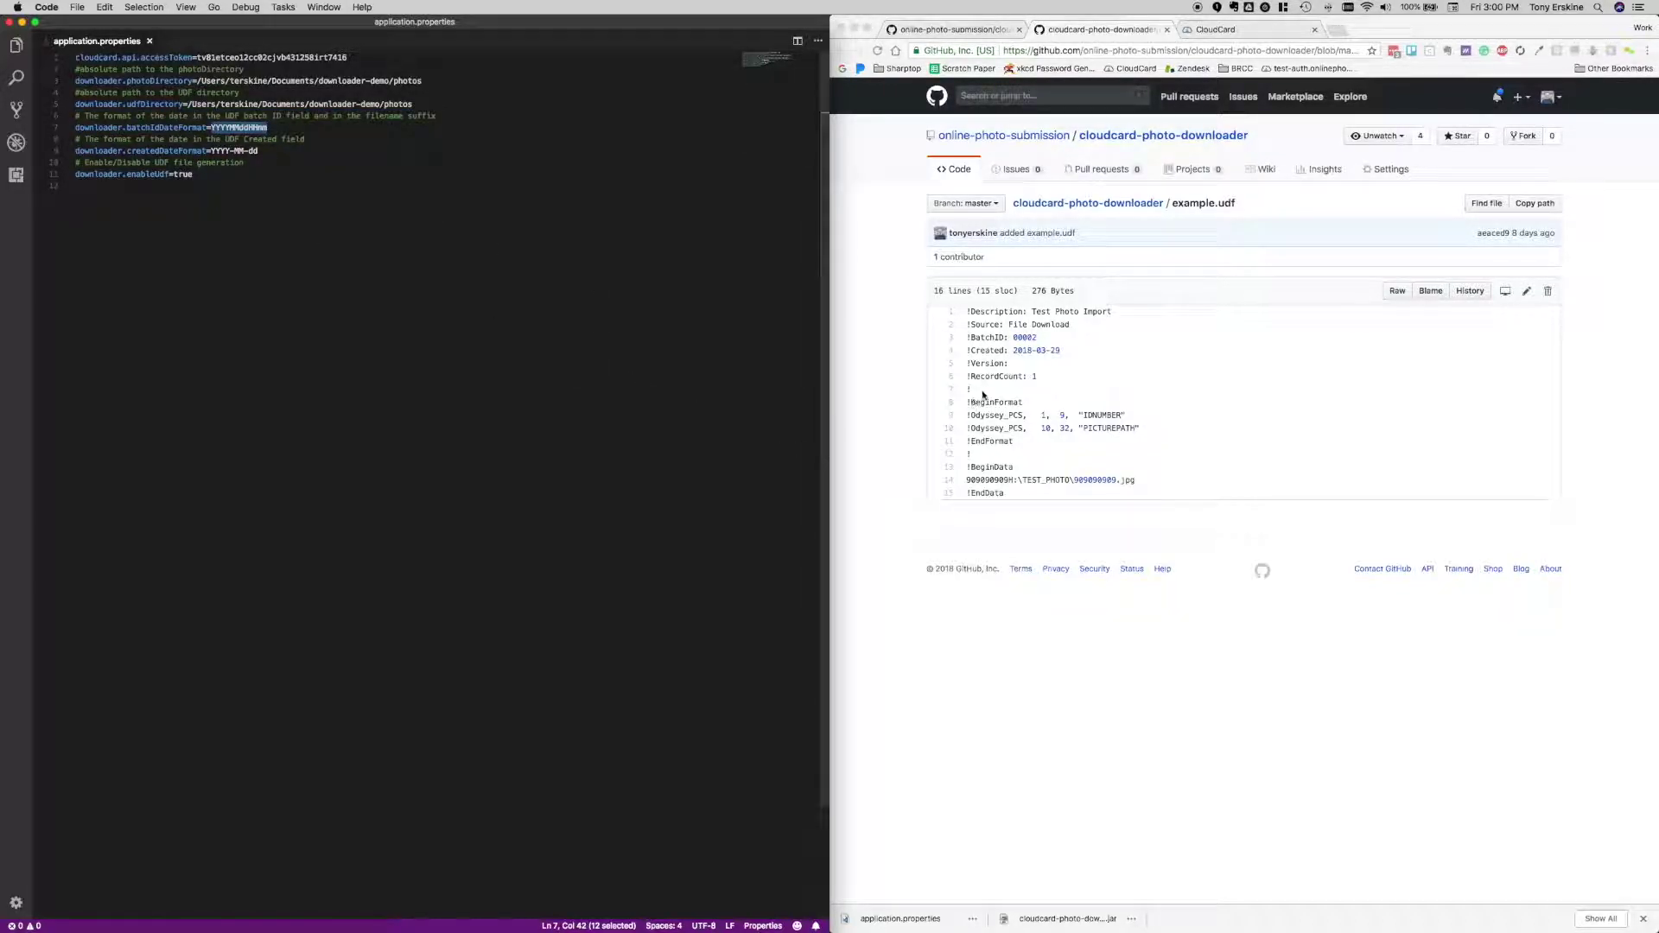
double_click(1025, 337)
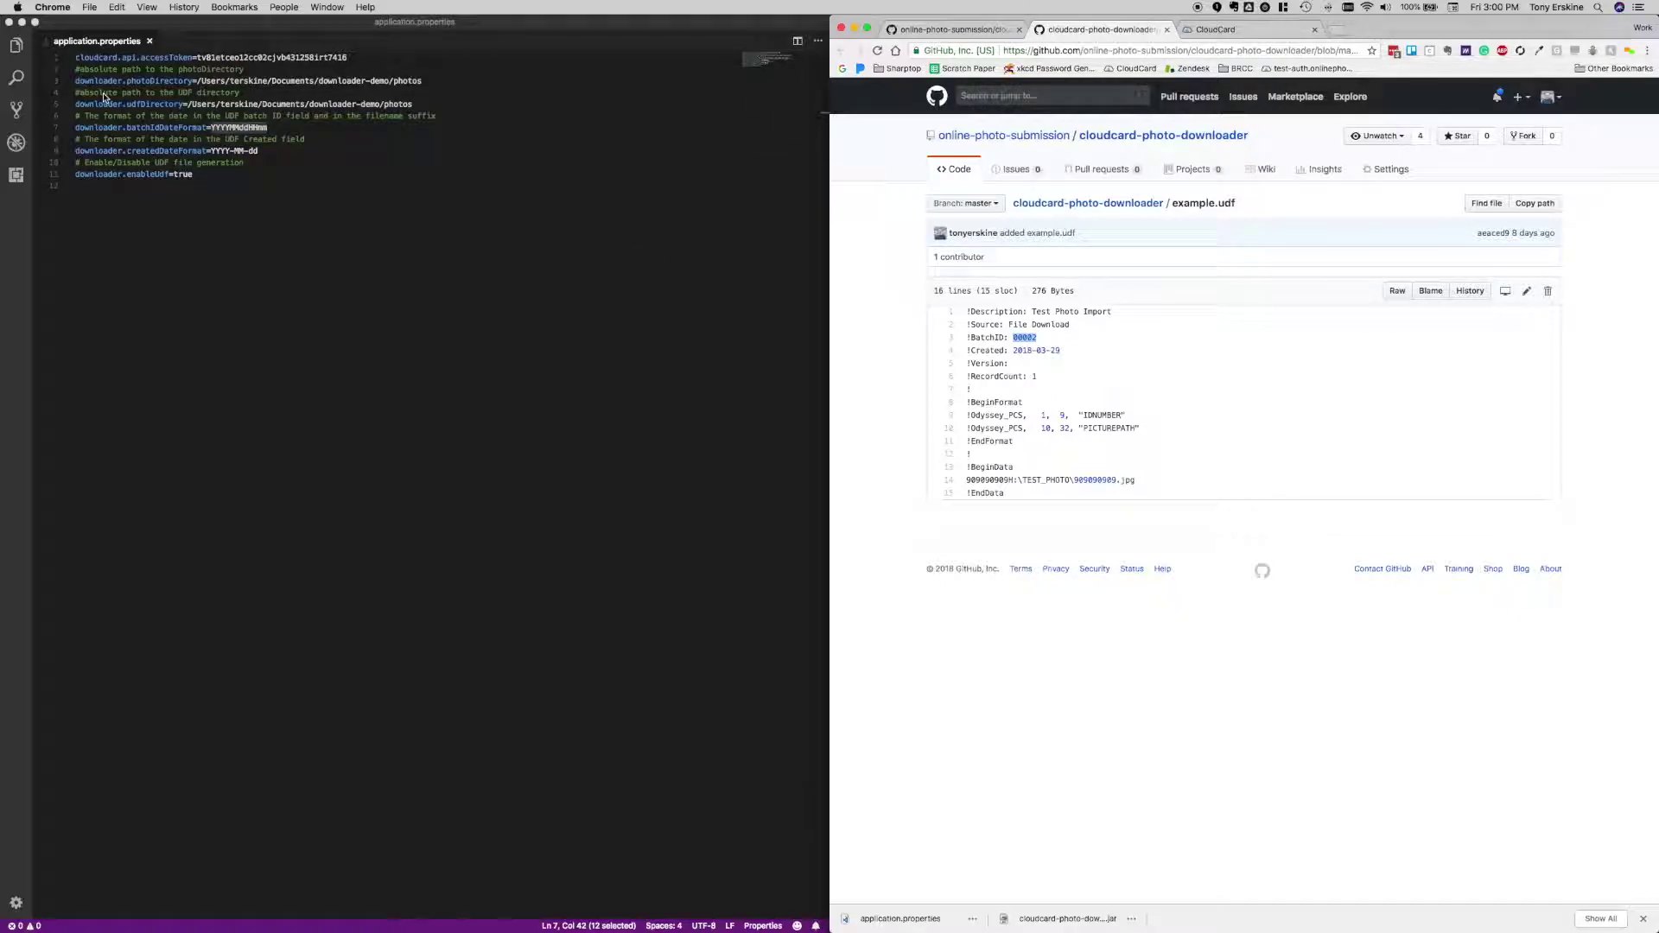
click(159, 115)
drag(75, 115, 75, 139)
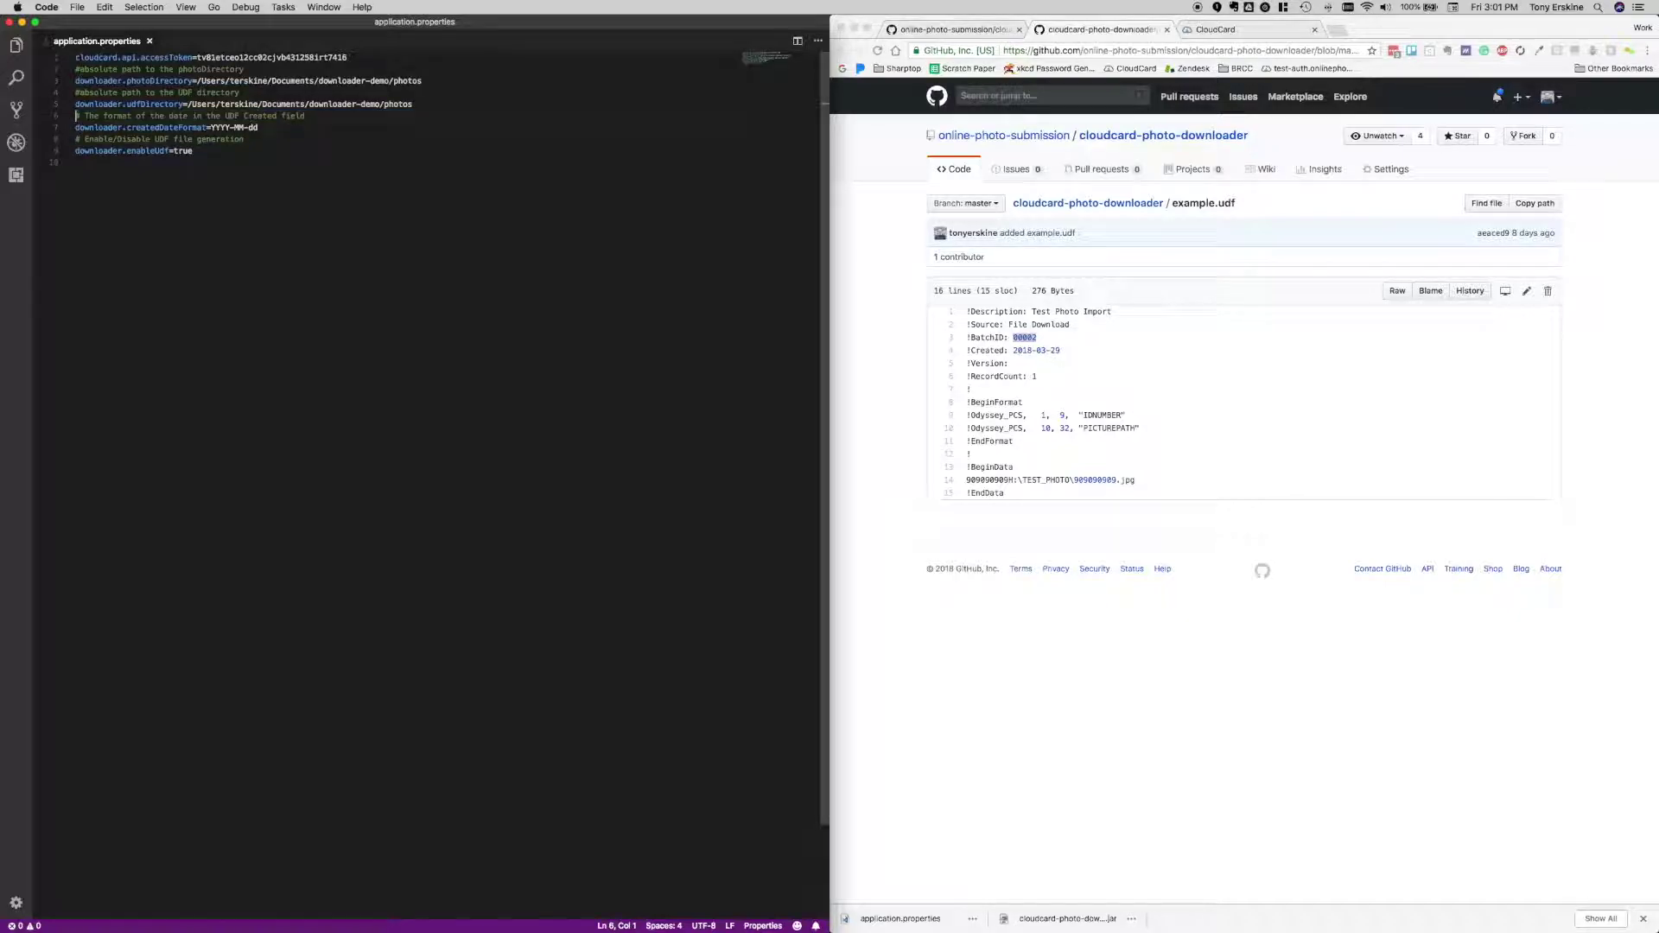
key(BackSpace)
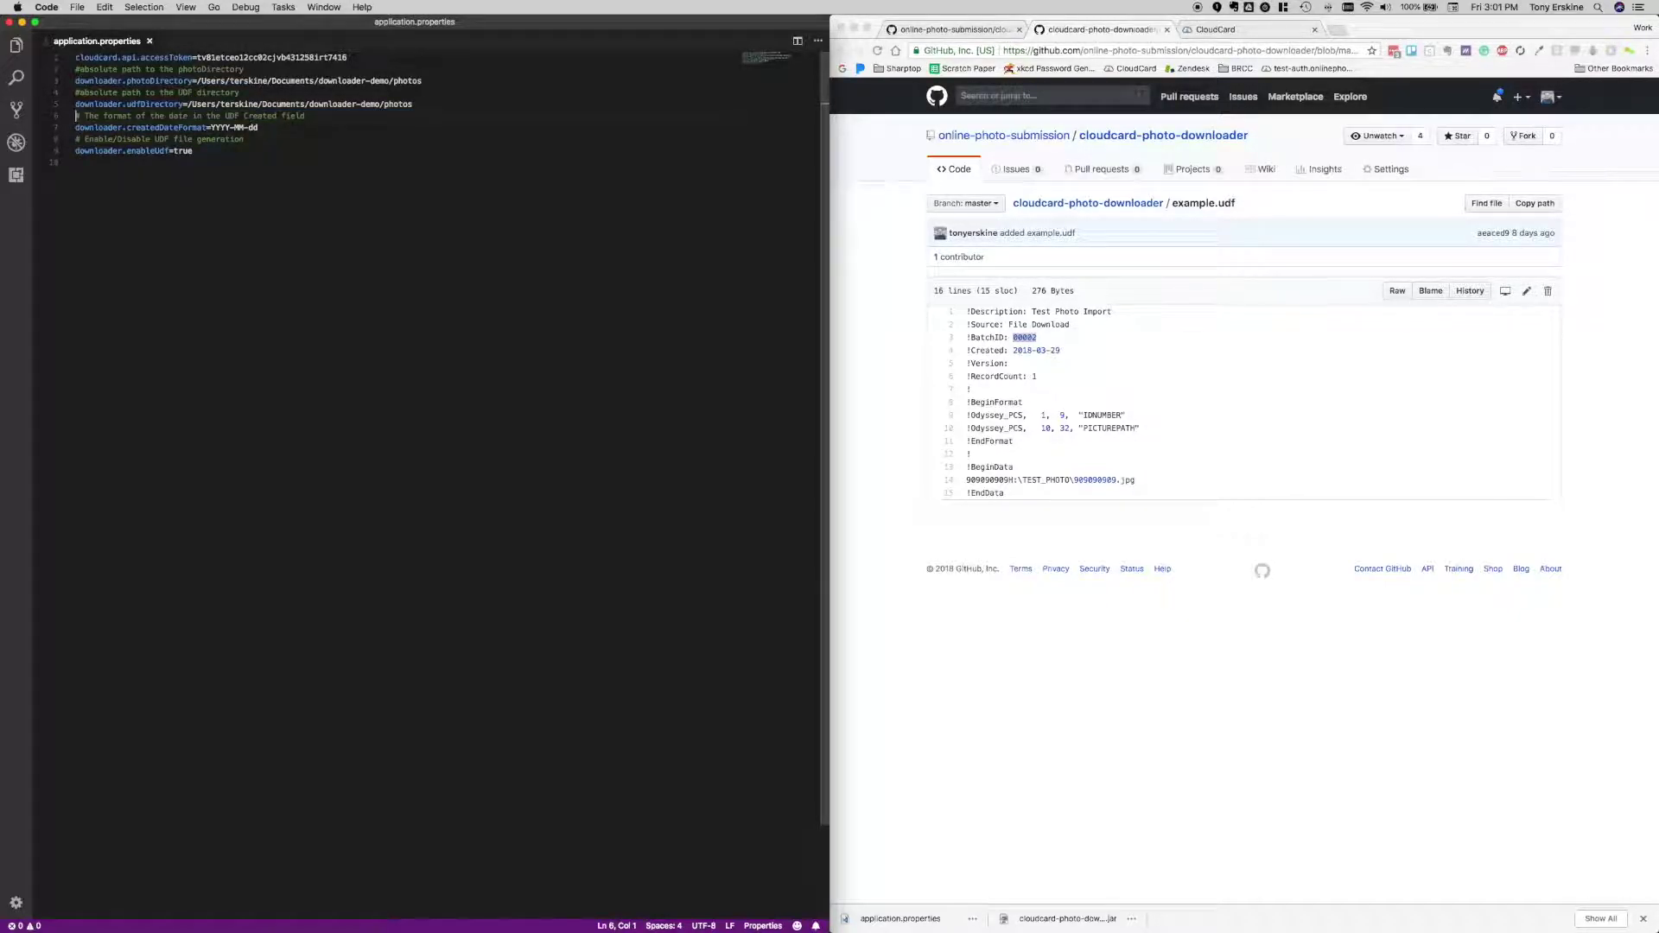
drag(76, 115, 76, 139)
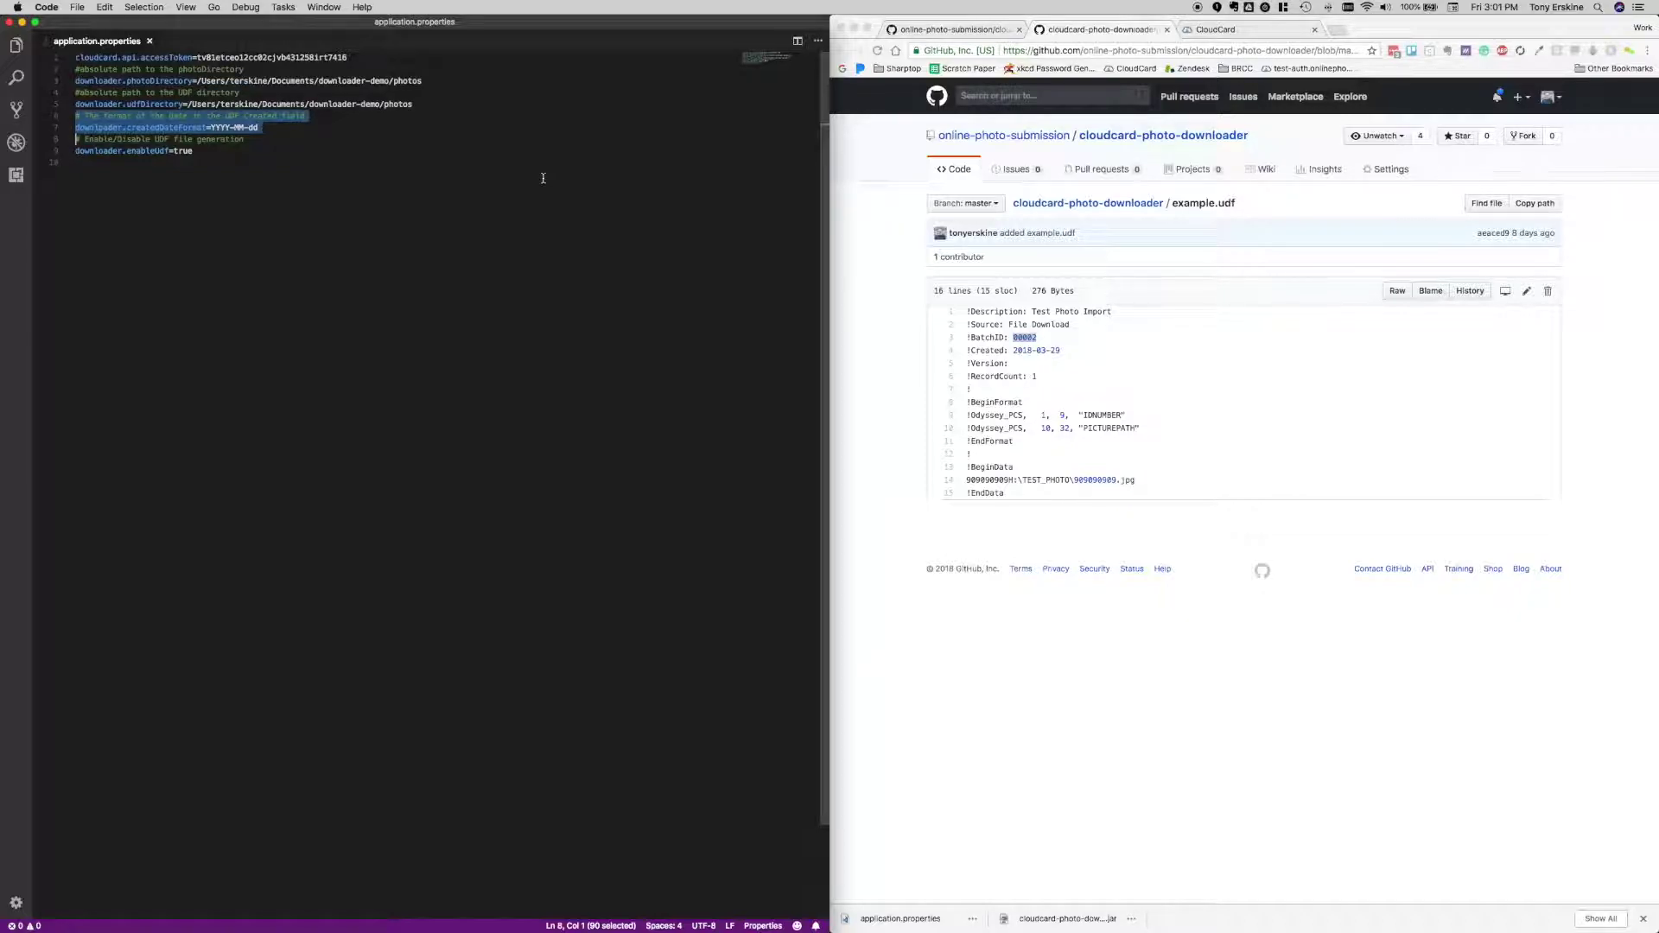
key(BackSpace)
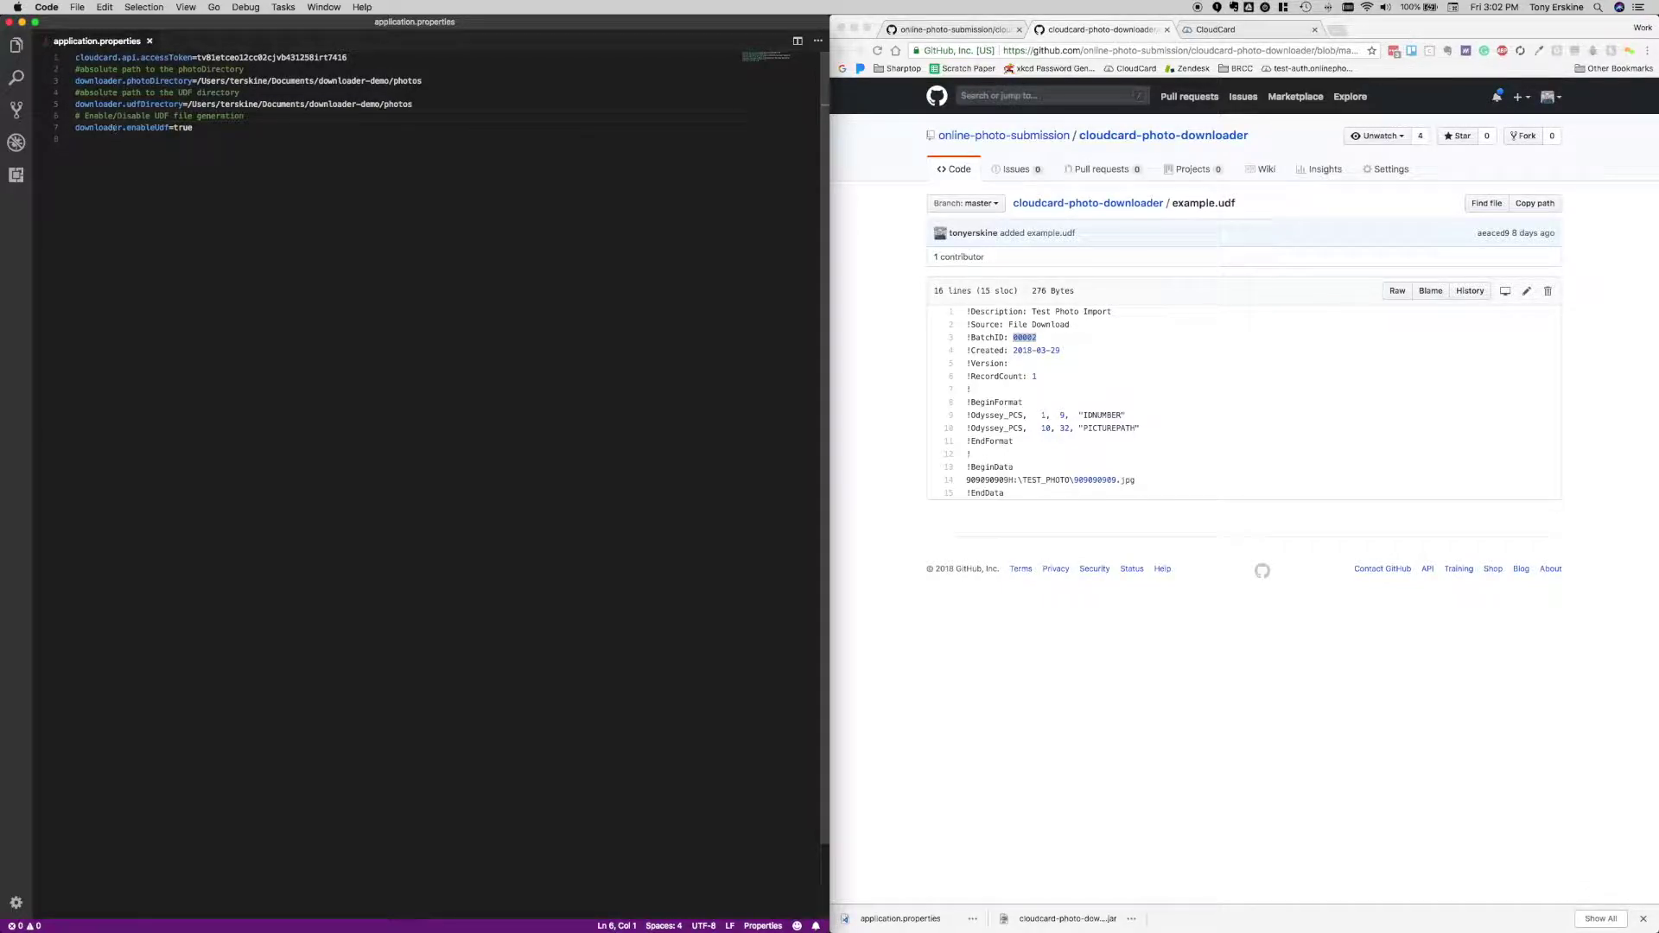
Delete the downloader.enableUdf line with its comment, and close application.properties and the editor window
key(shift+Down)
key(shift+Down)
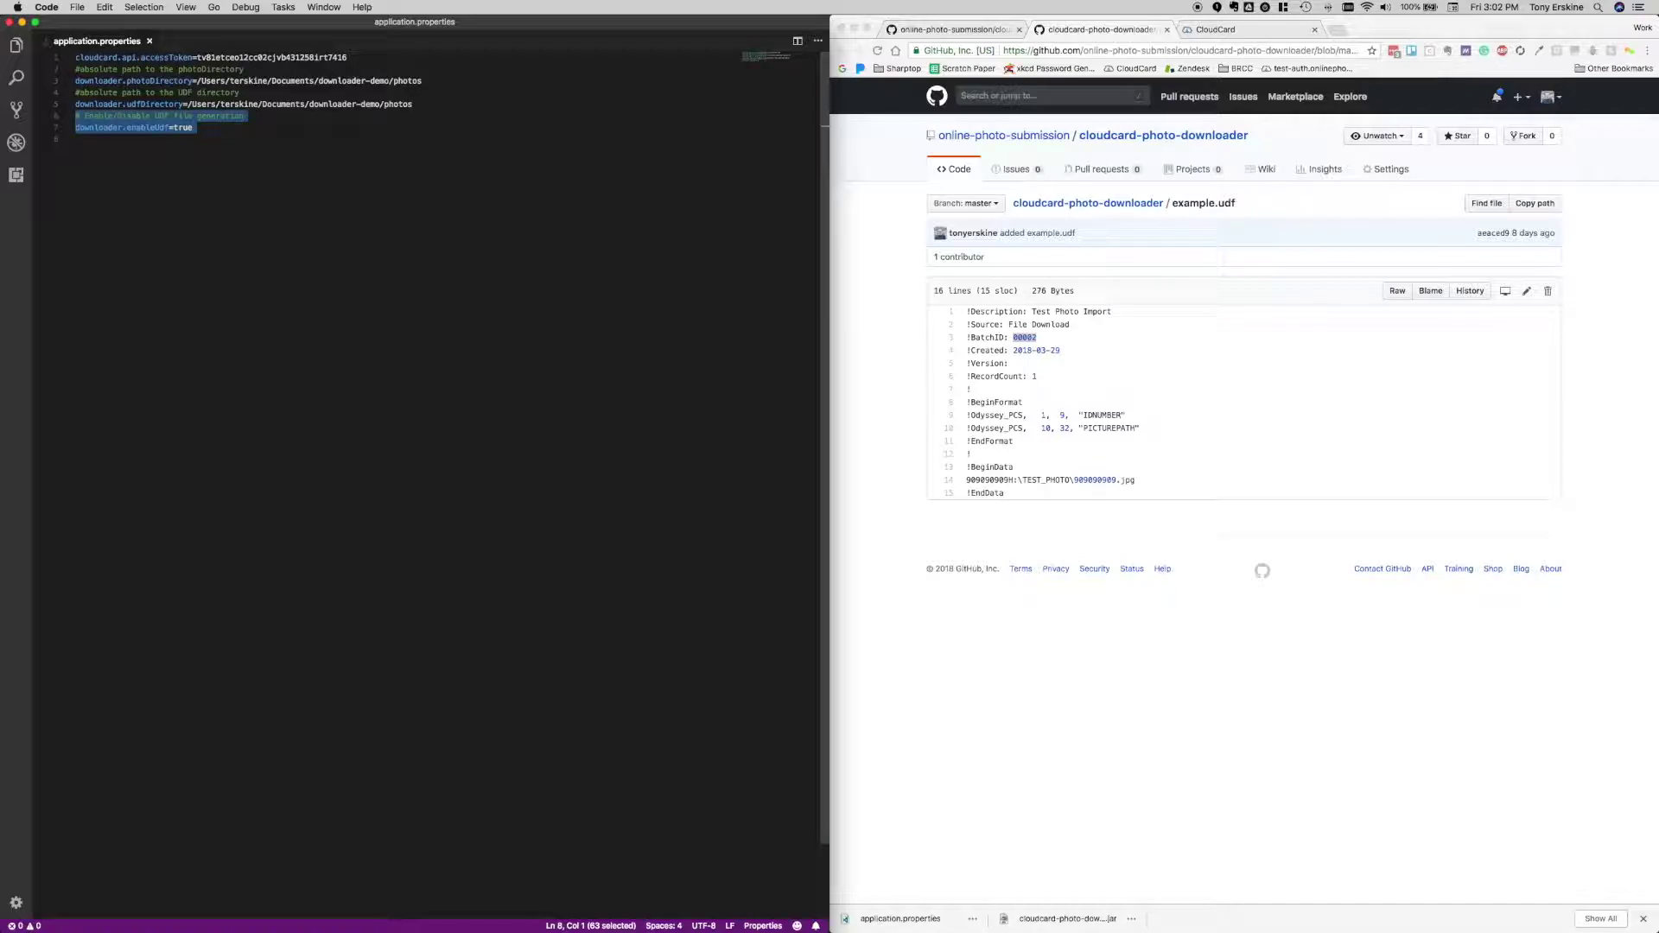
key(BackSpace)
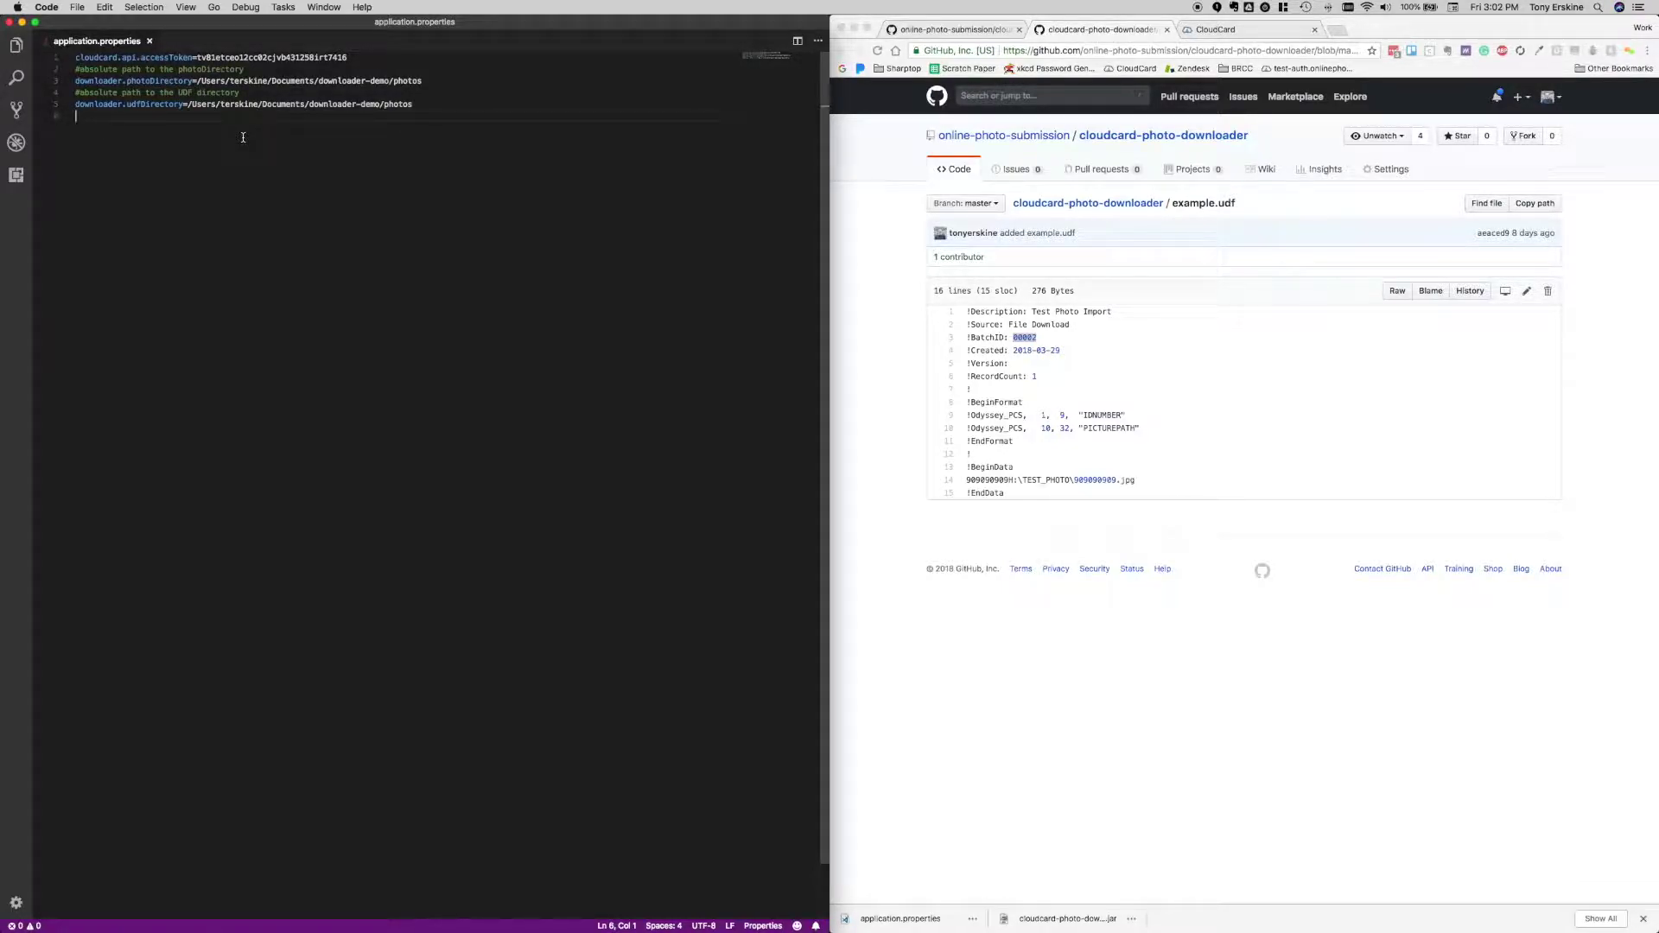
key(super+w)
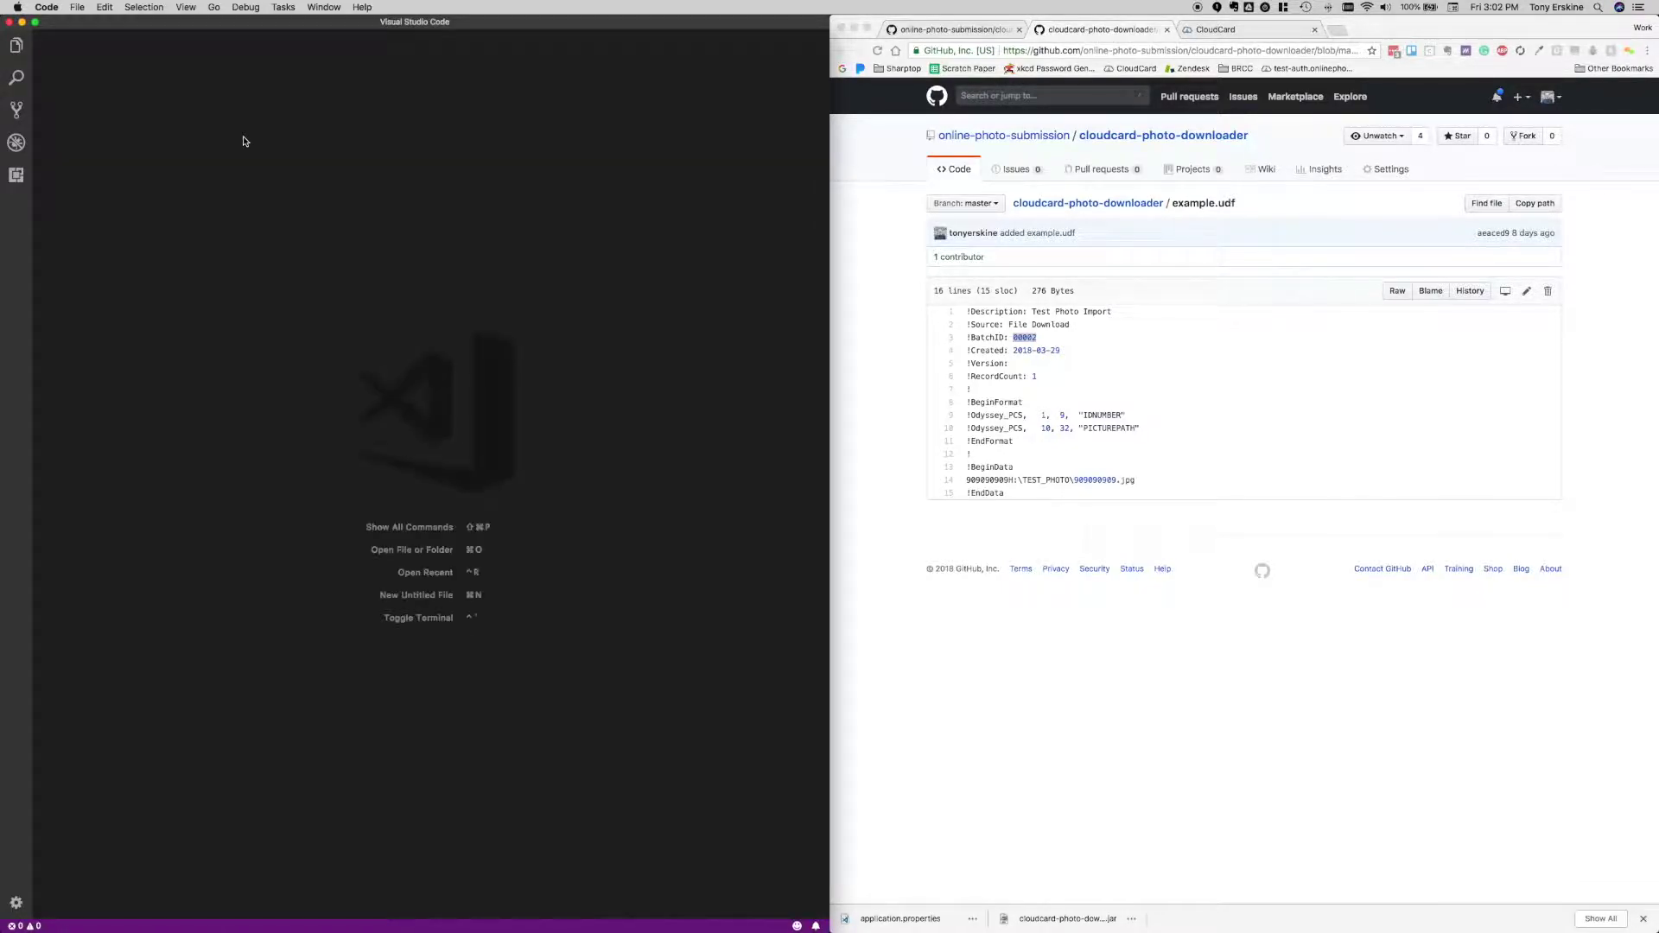
click(10, 25)
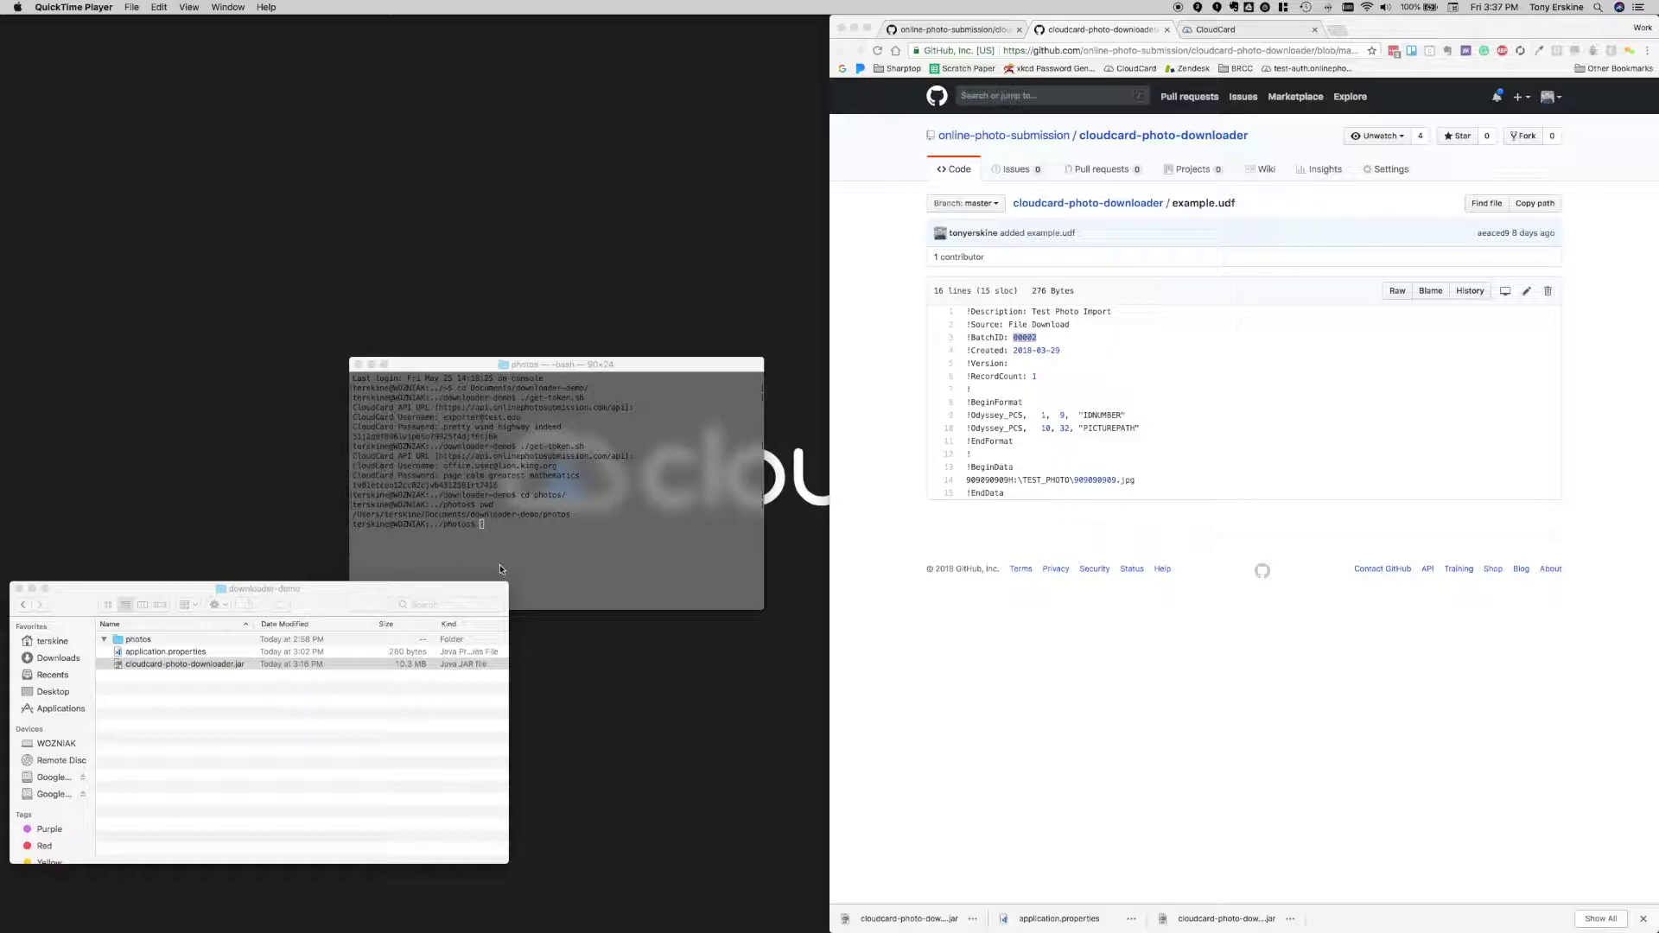
Copy the run command java -jar cloudcard-photo-downloader.jar from the Usage section of the repository's README
click(954, 29)
scroll(1124, 650, down, 3)
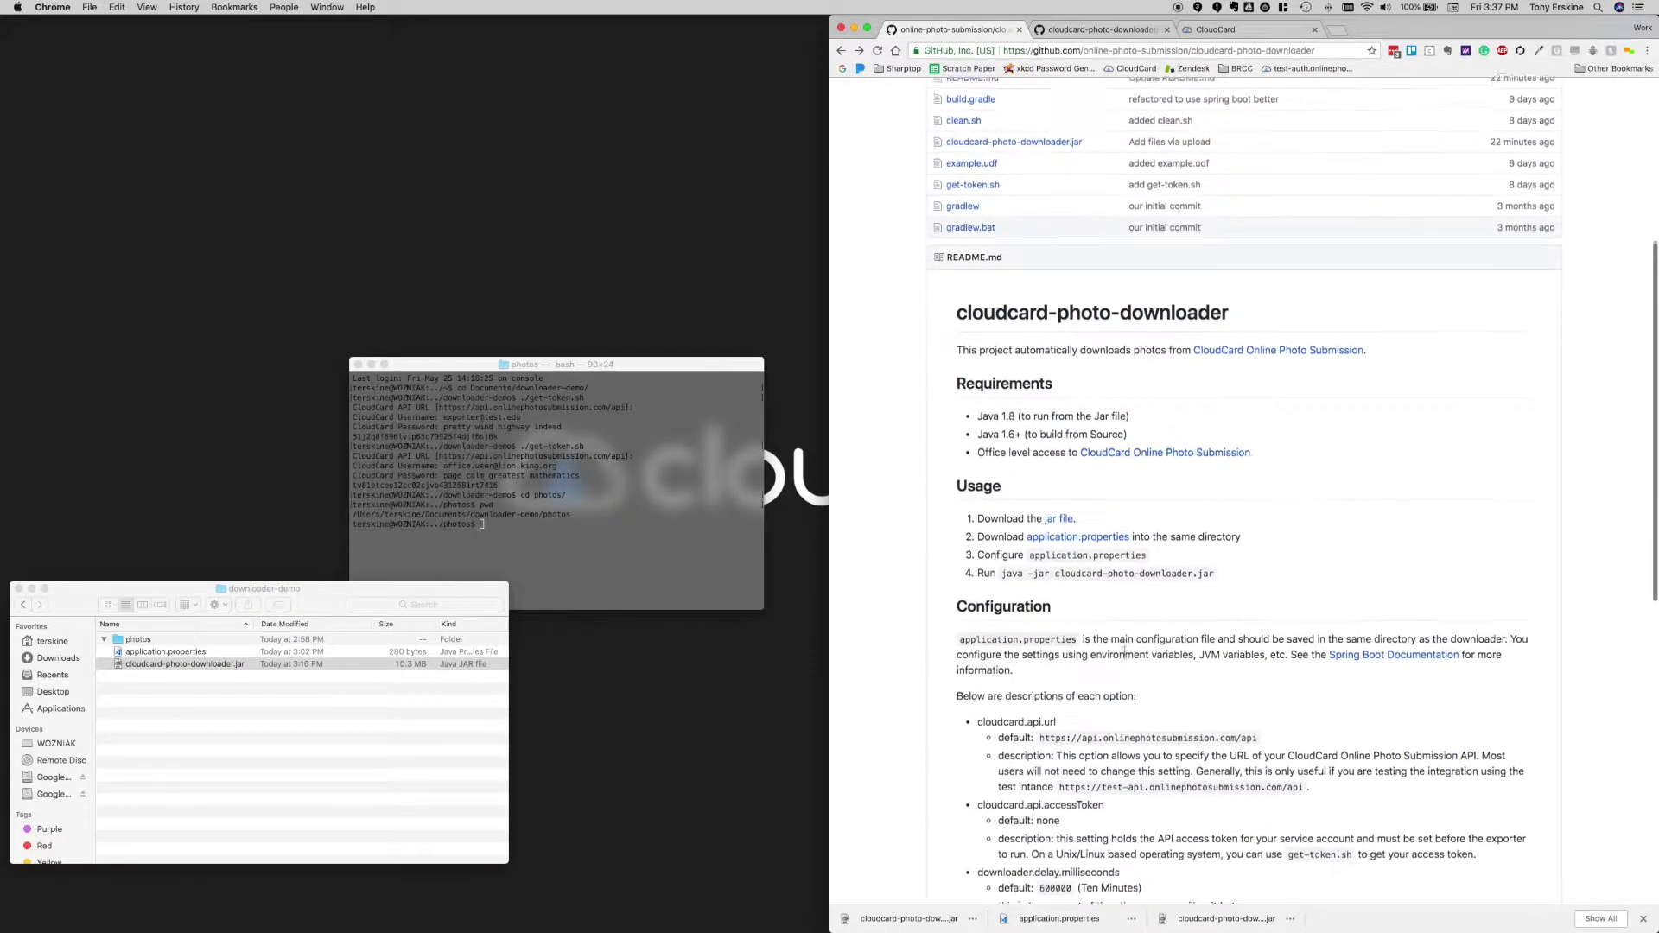
scroll(1039, 478, down, 2)
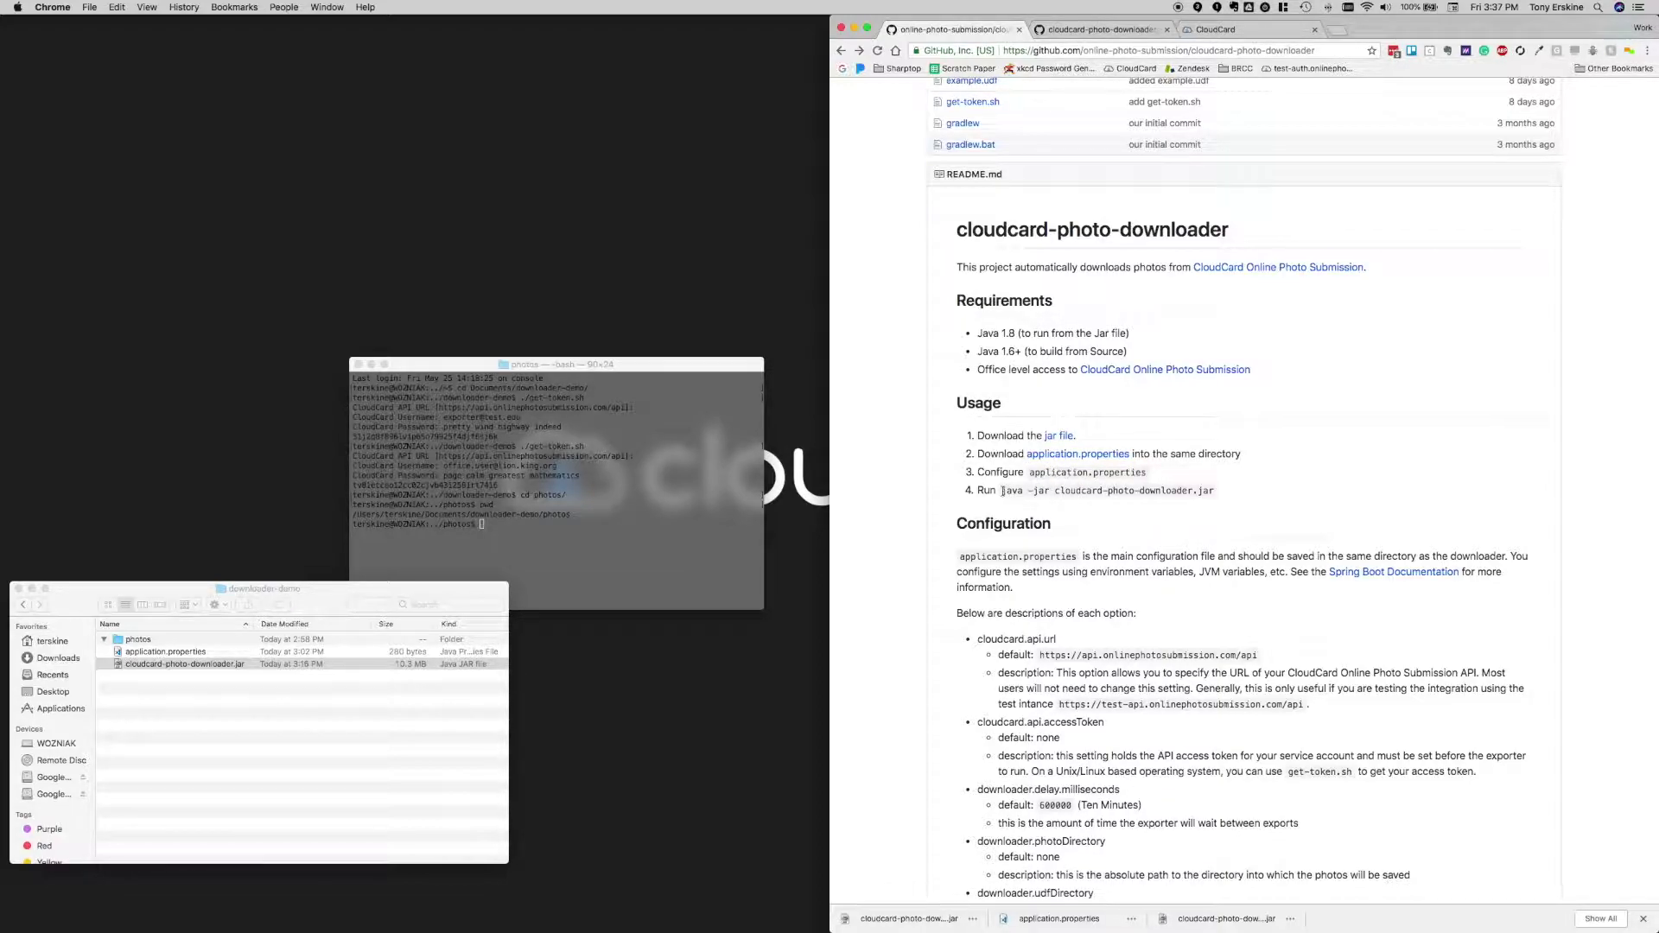
drag(1002, 489, 1218, 489)
key(super+c)
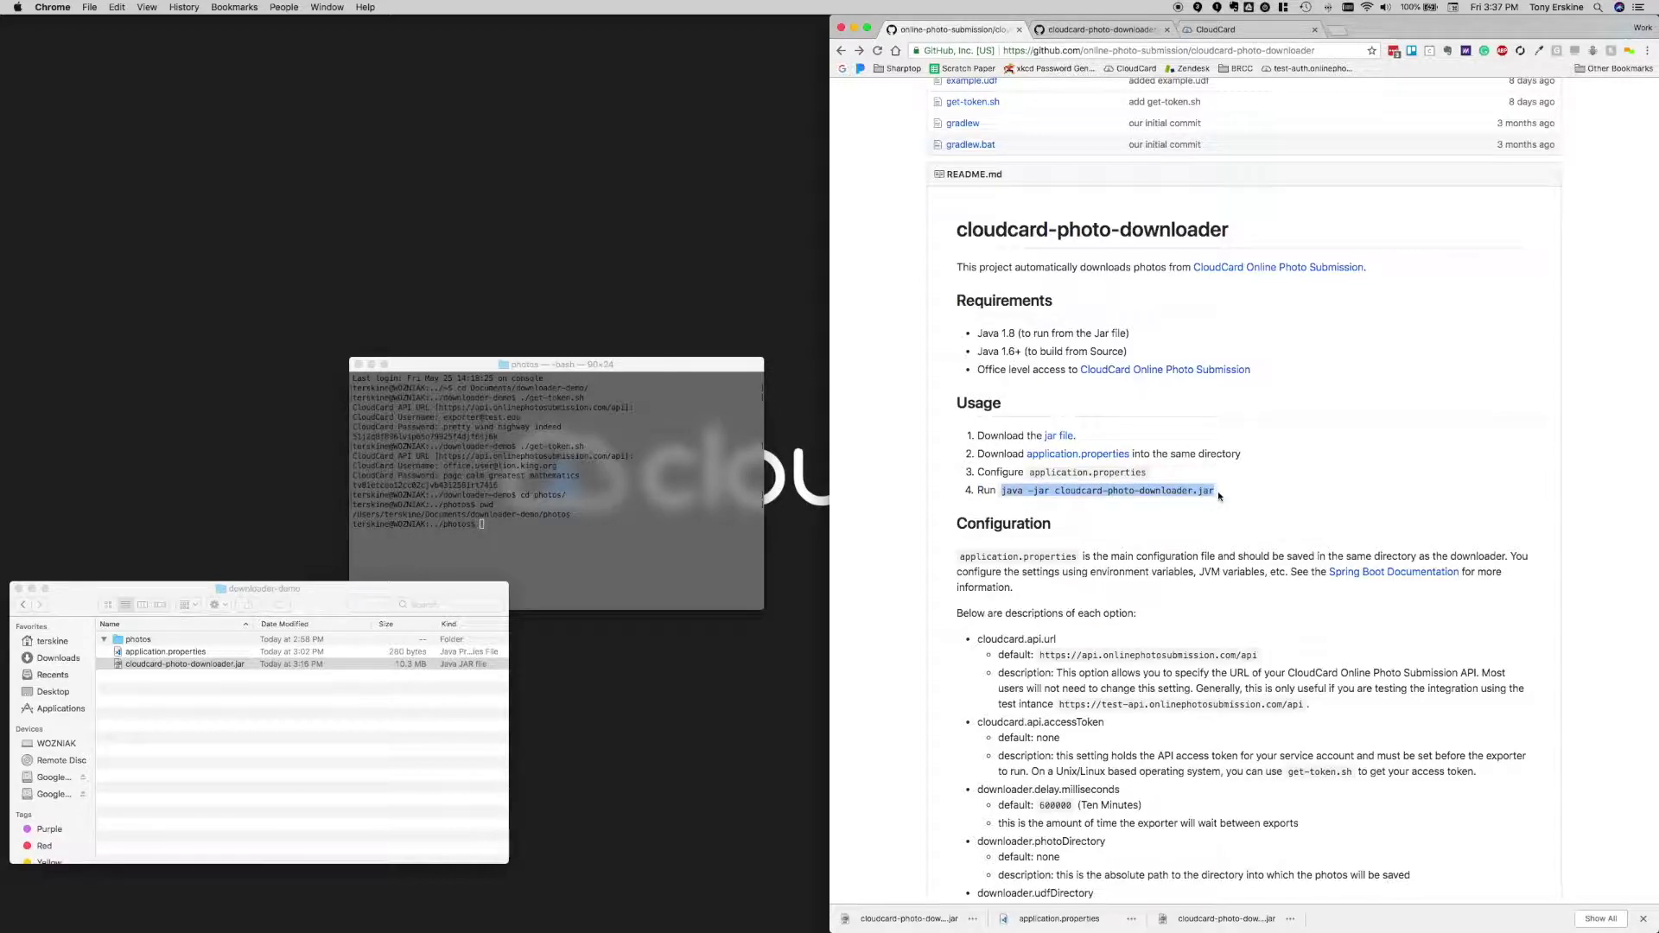
In Terminal, go up one directory with cd .., clear the screen and paste java -jar cloudcard-photo-downloader.jar at the prompt
click(537, 557)
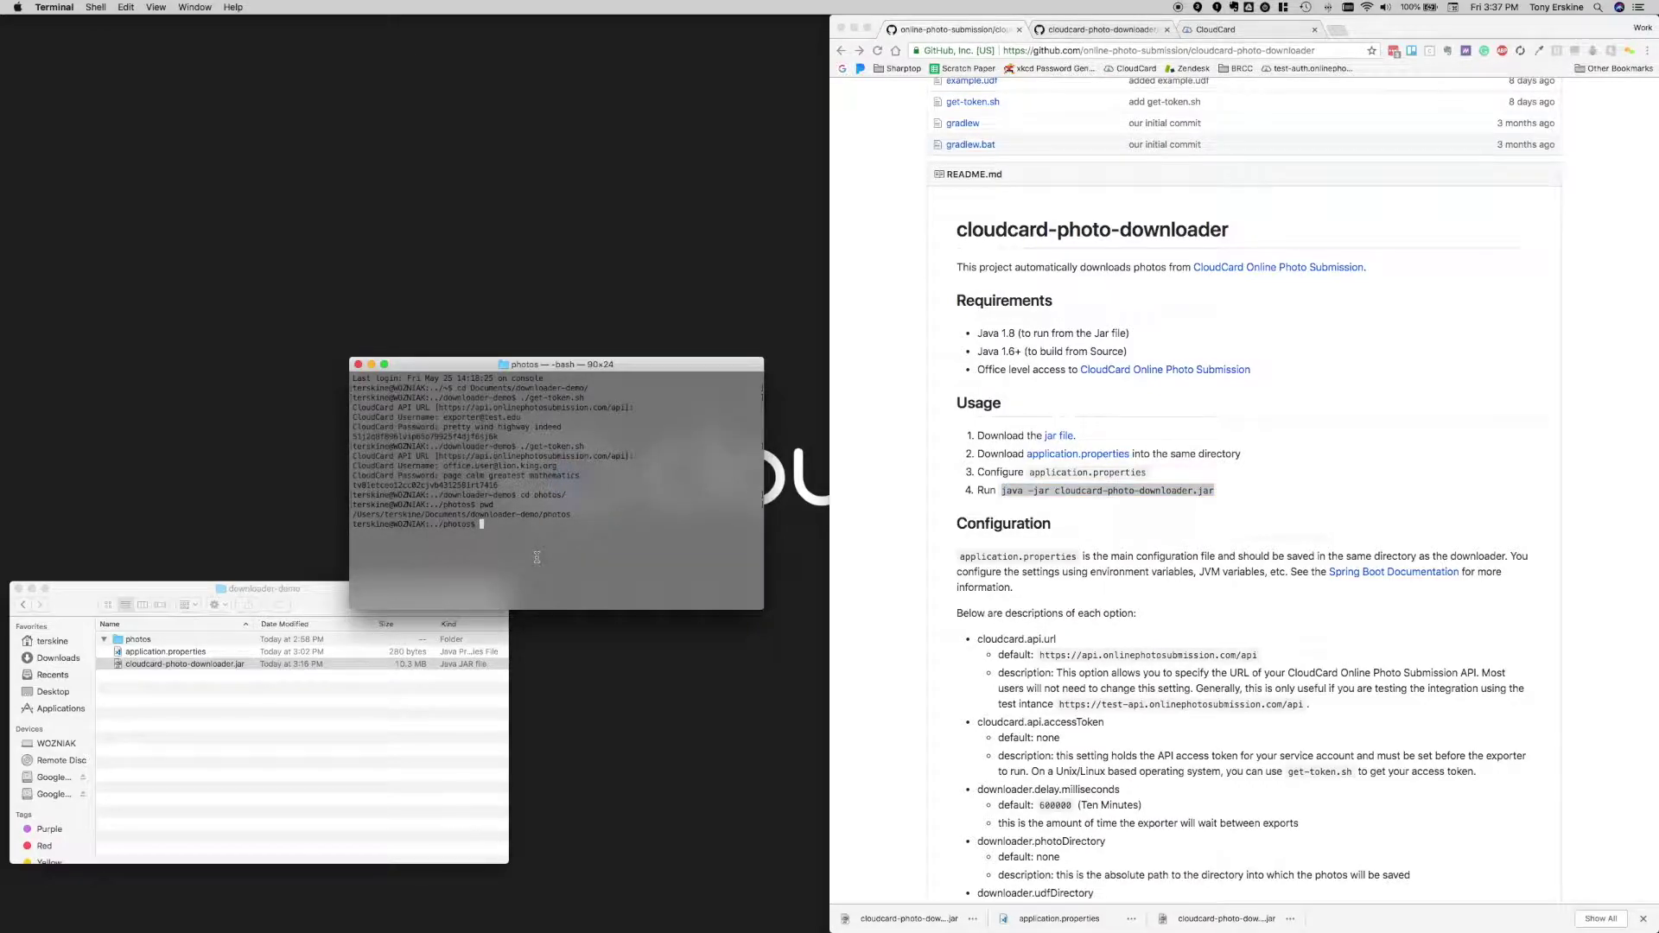
text(cd ..)
key(Return)
text(clear)
key(Return)
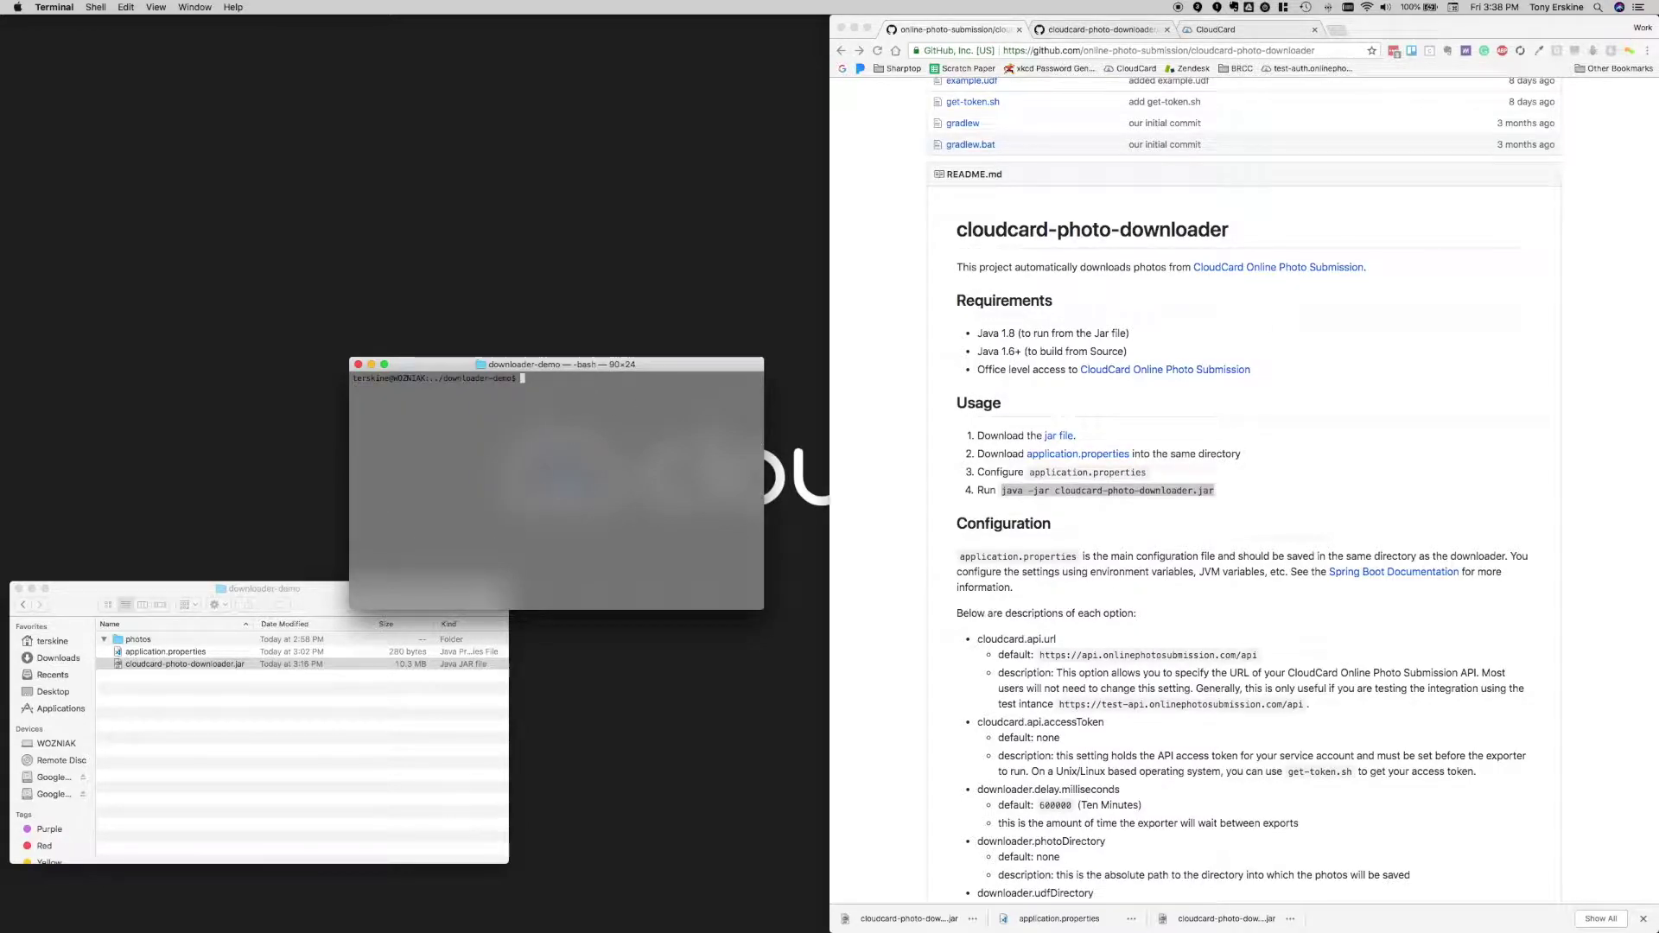
key(super+v)
Switch to the CloudCard site in Chrome and review the Pending, Approved and Denied photo queues
click(1221, 30)
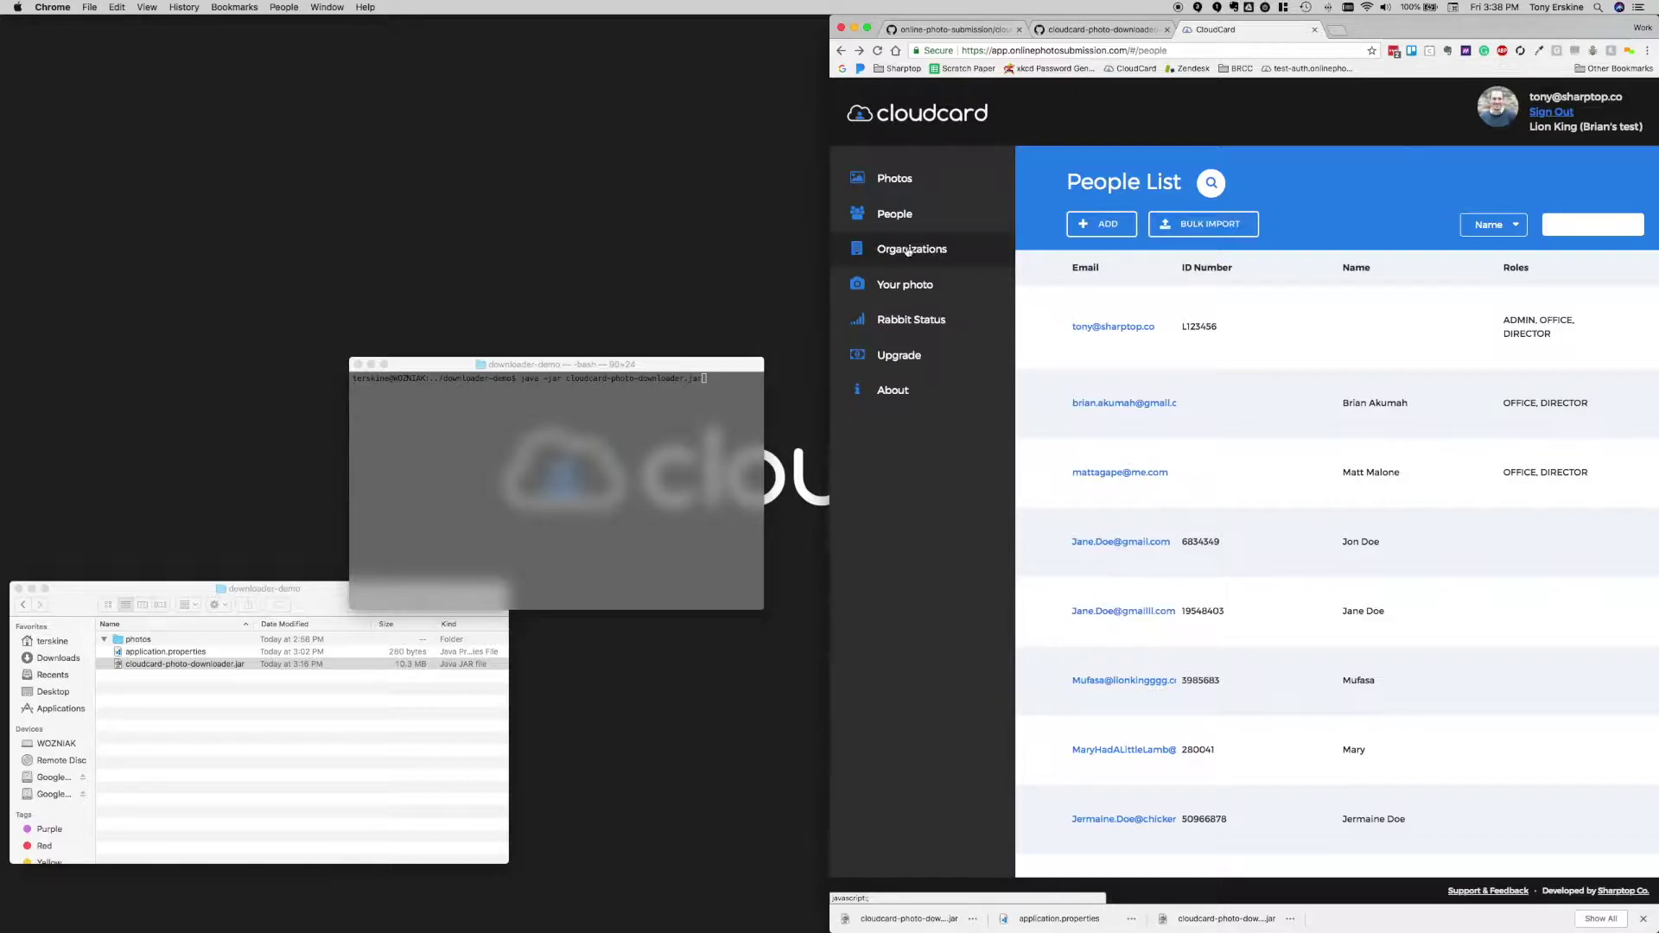
click(899, 181)
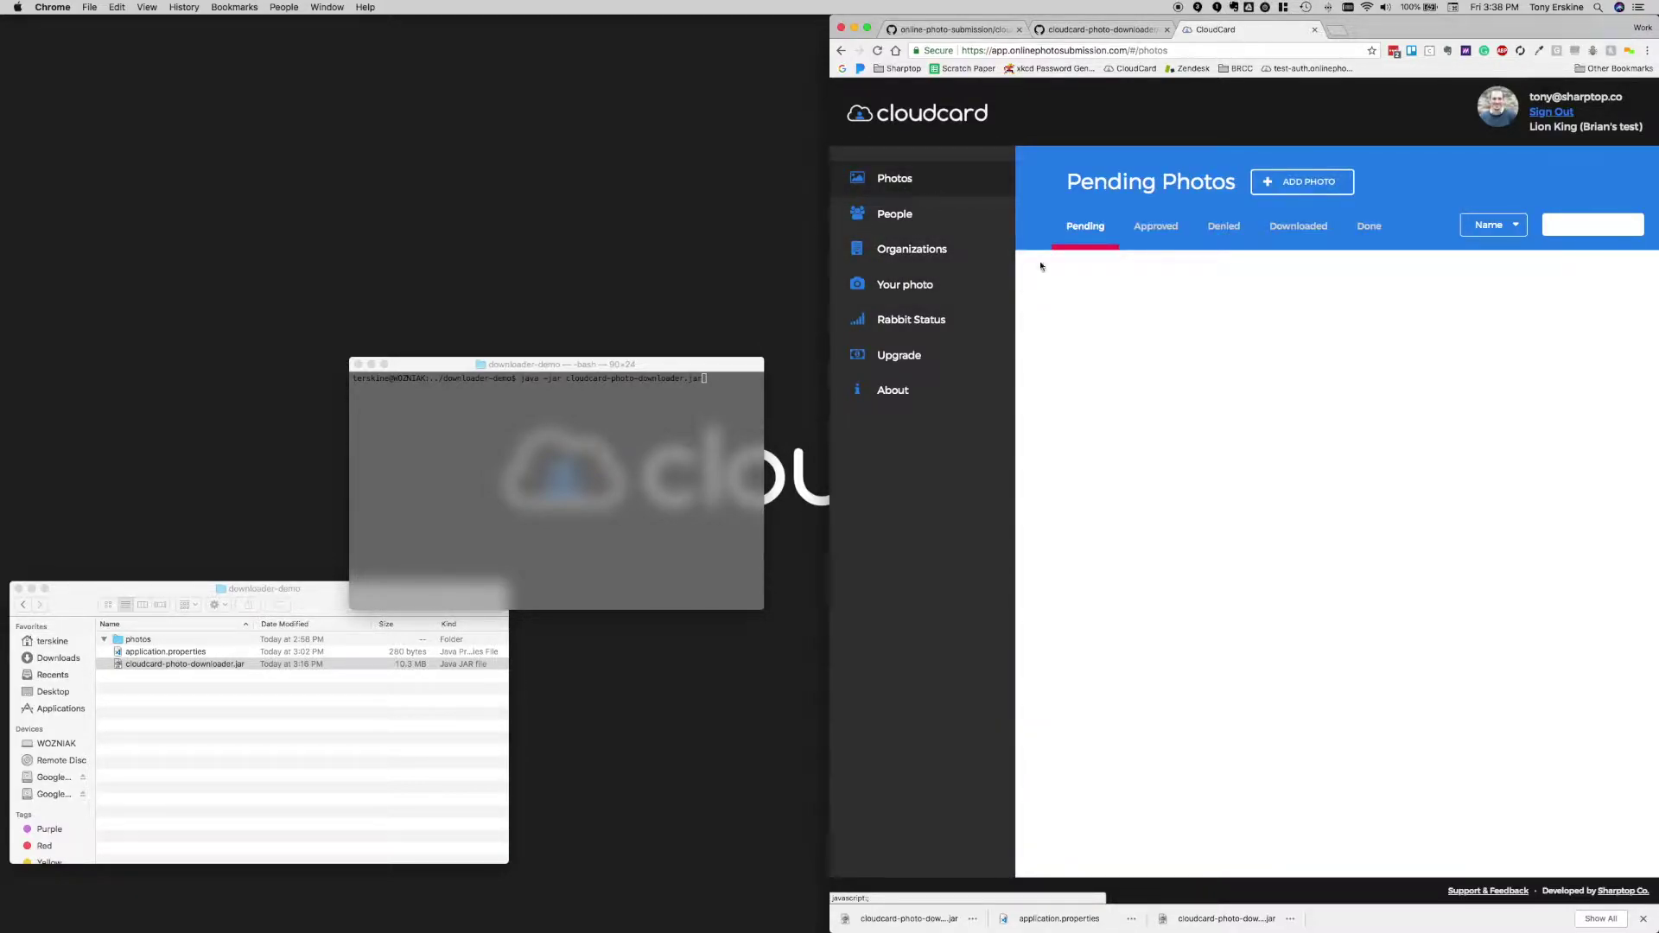
click(1155, 226)
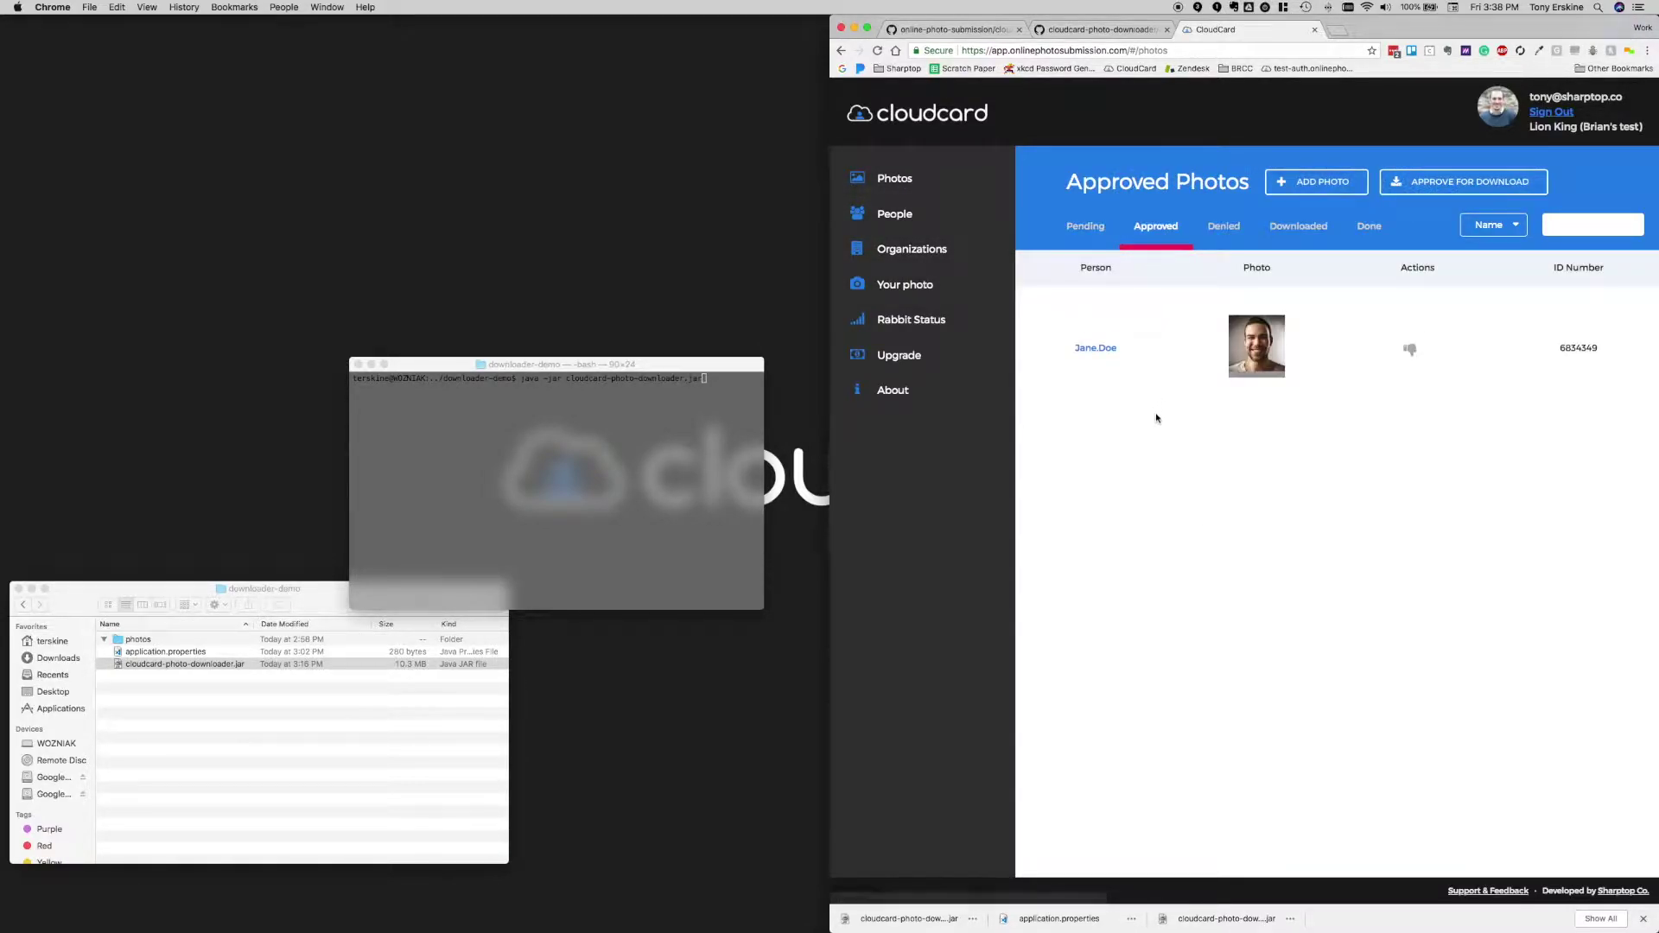
click(1223, 225)
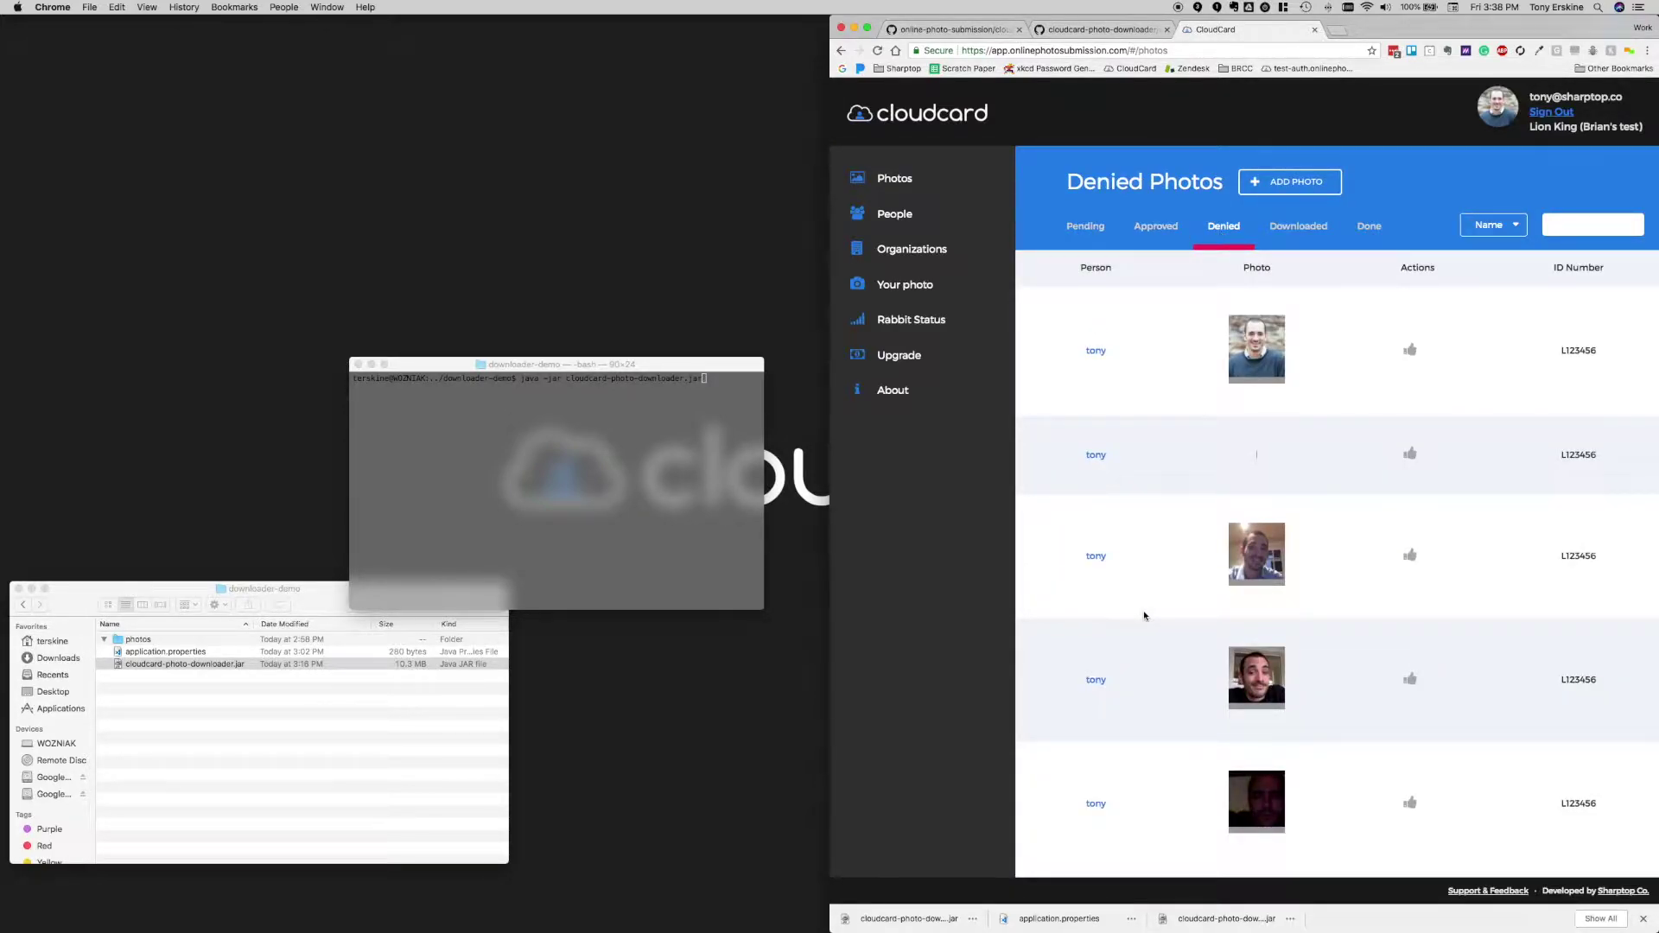
Browse the Downloaded photo queue and open the photo of the woman in the sleeveless navy top to check its status
click(1298, 227)
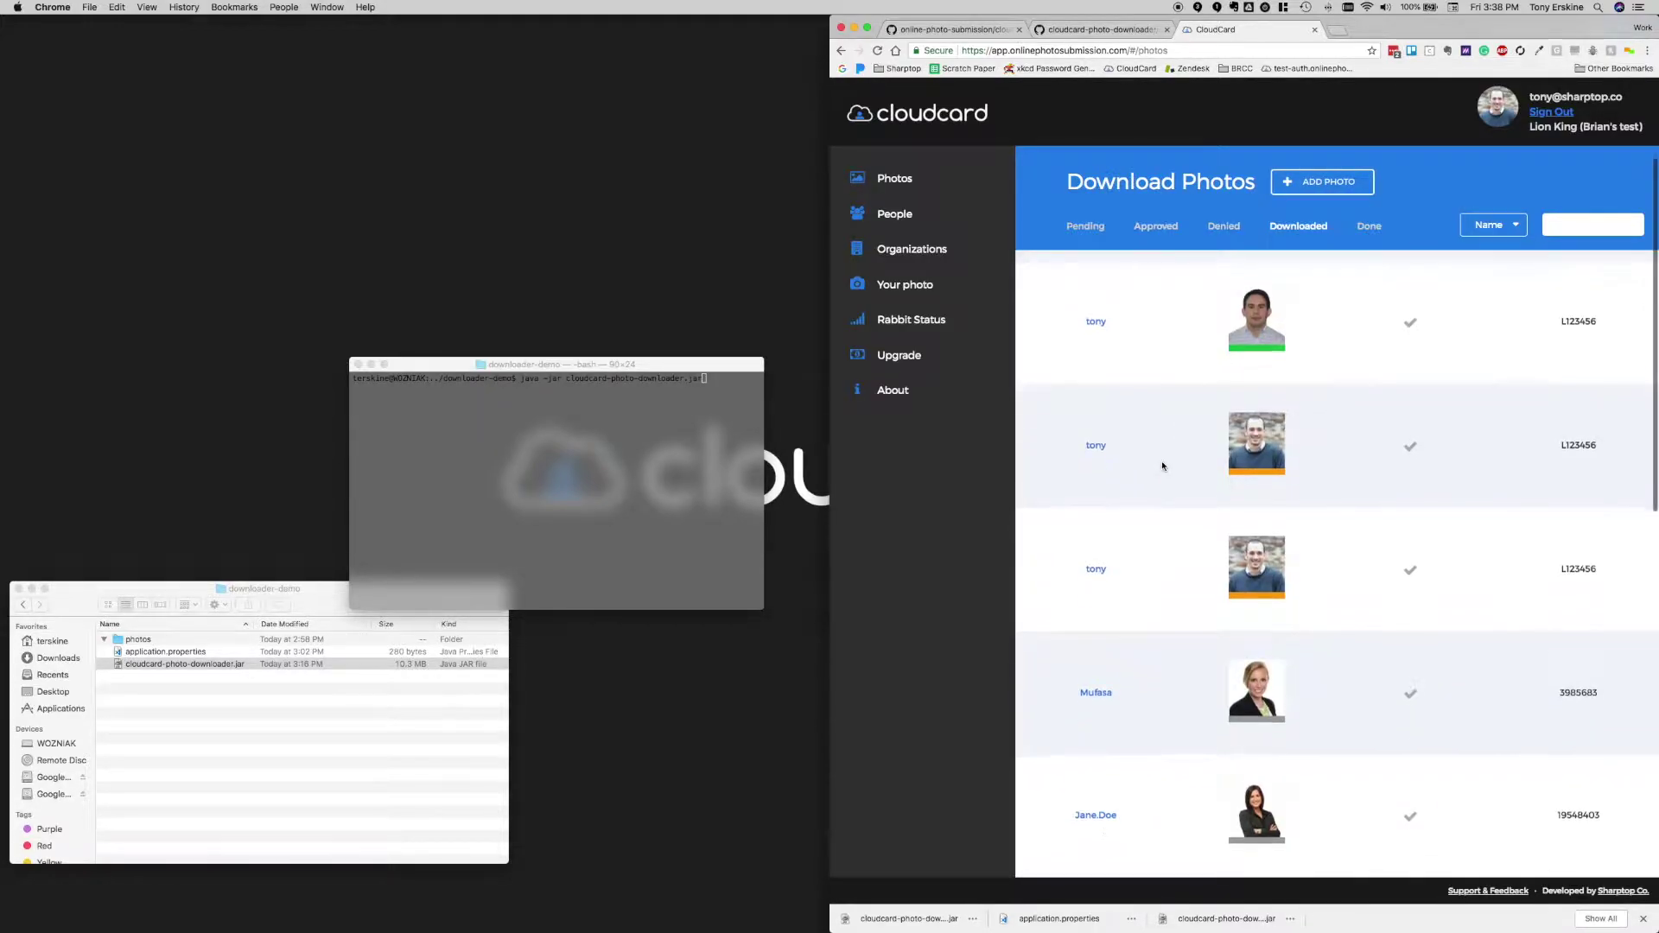
scroll(1162, 467, down, 10)
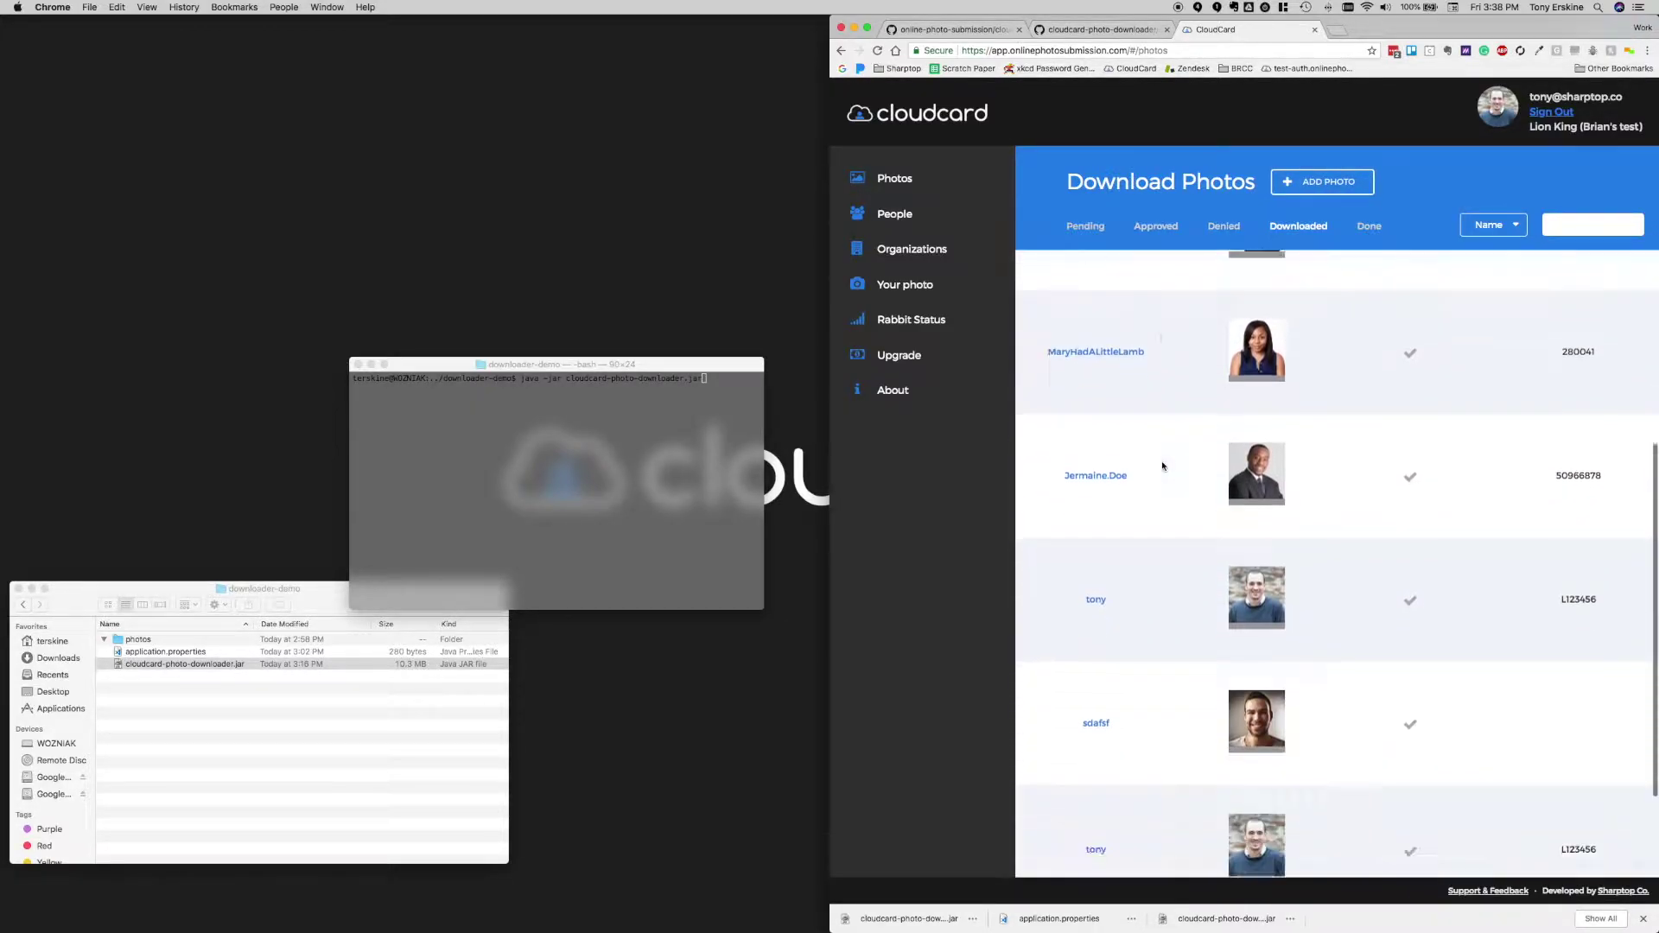
scroll(1162, 467, up, 5)
scroll(1162, 466, down, 6)
scroll(1210, 571, up, 3)
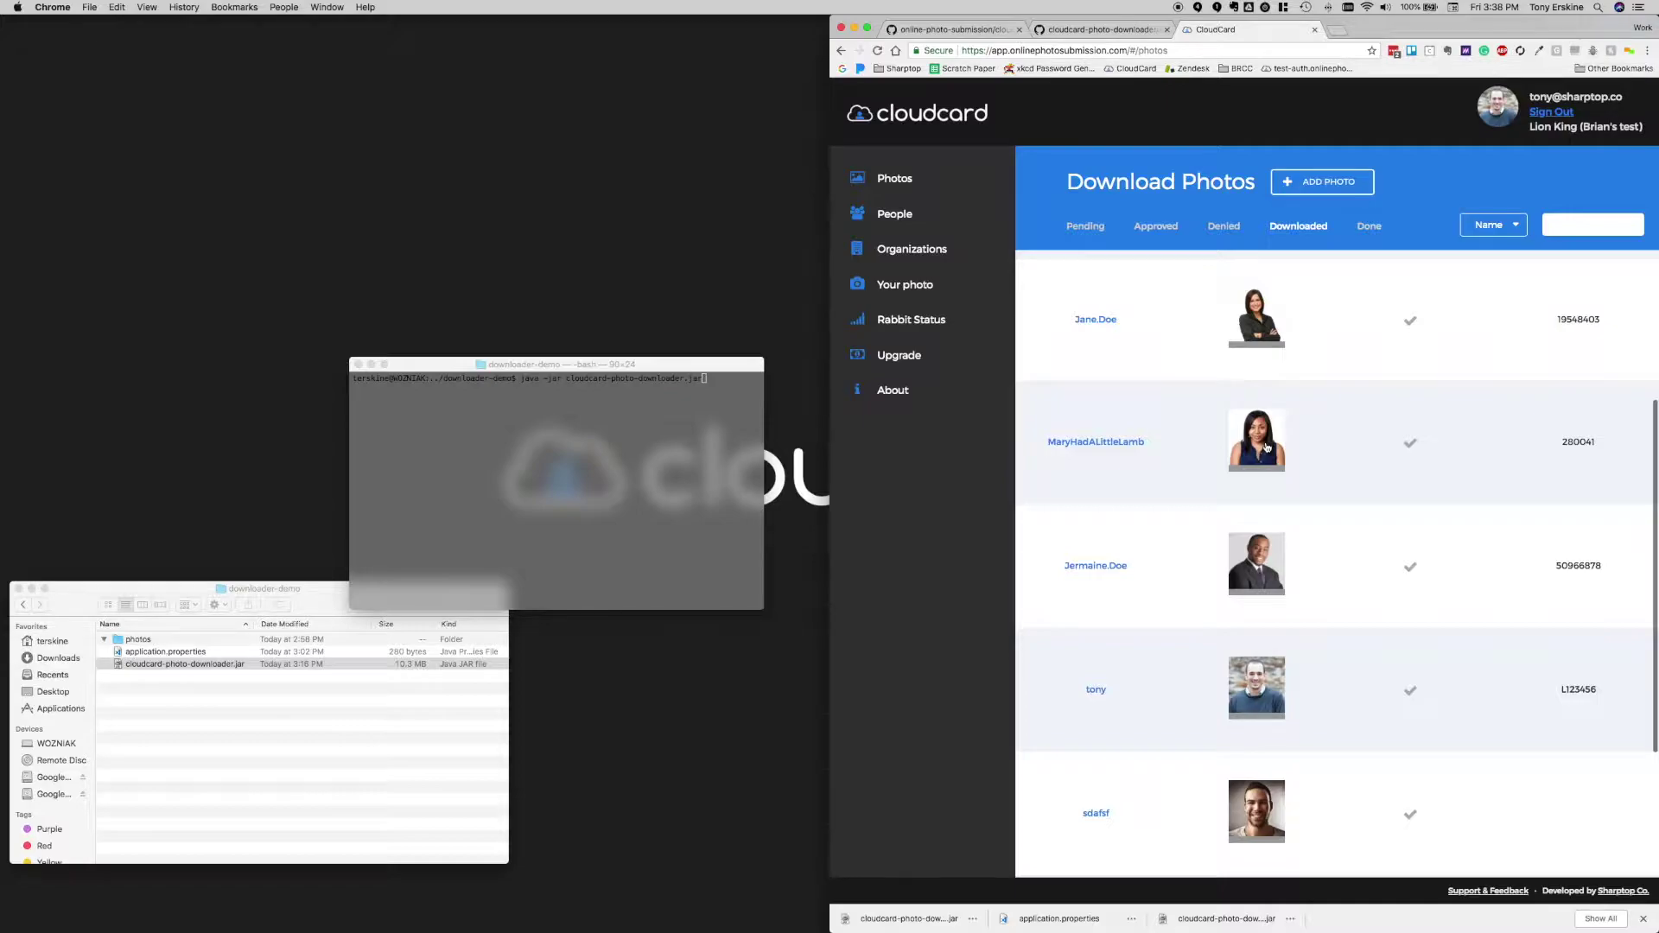
click(1259, 451)
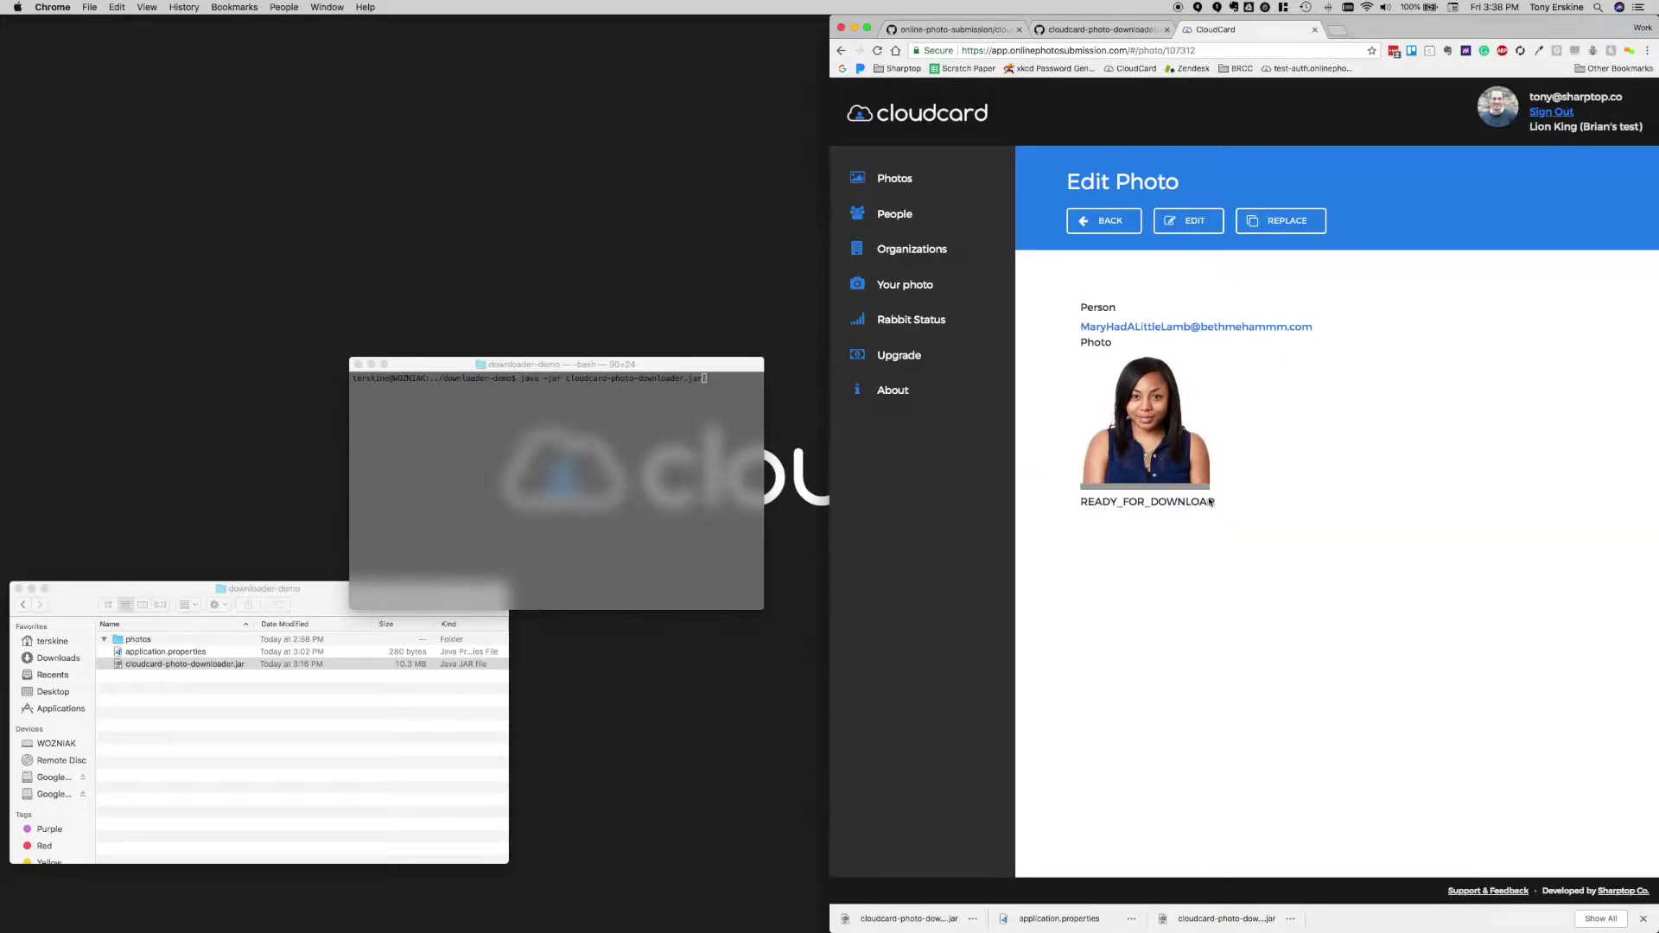
Return to the Downloaded queue and open the photo of the blonde woman in the black blazer to check its status
click(1108, 226)
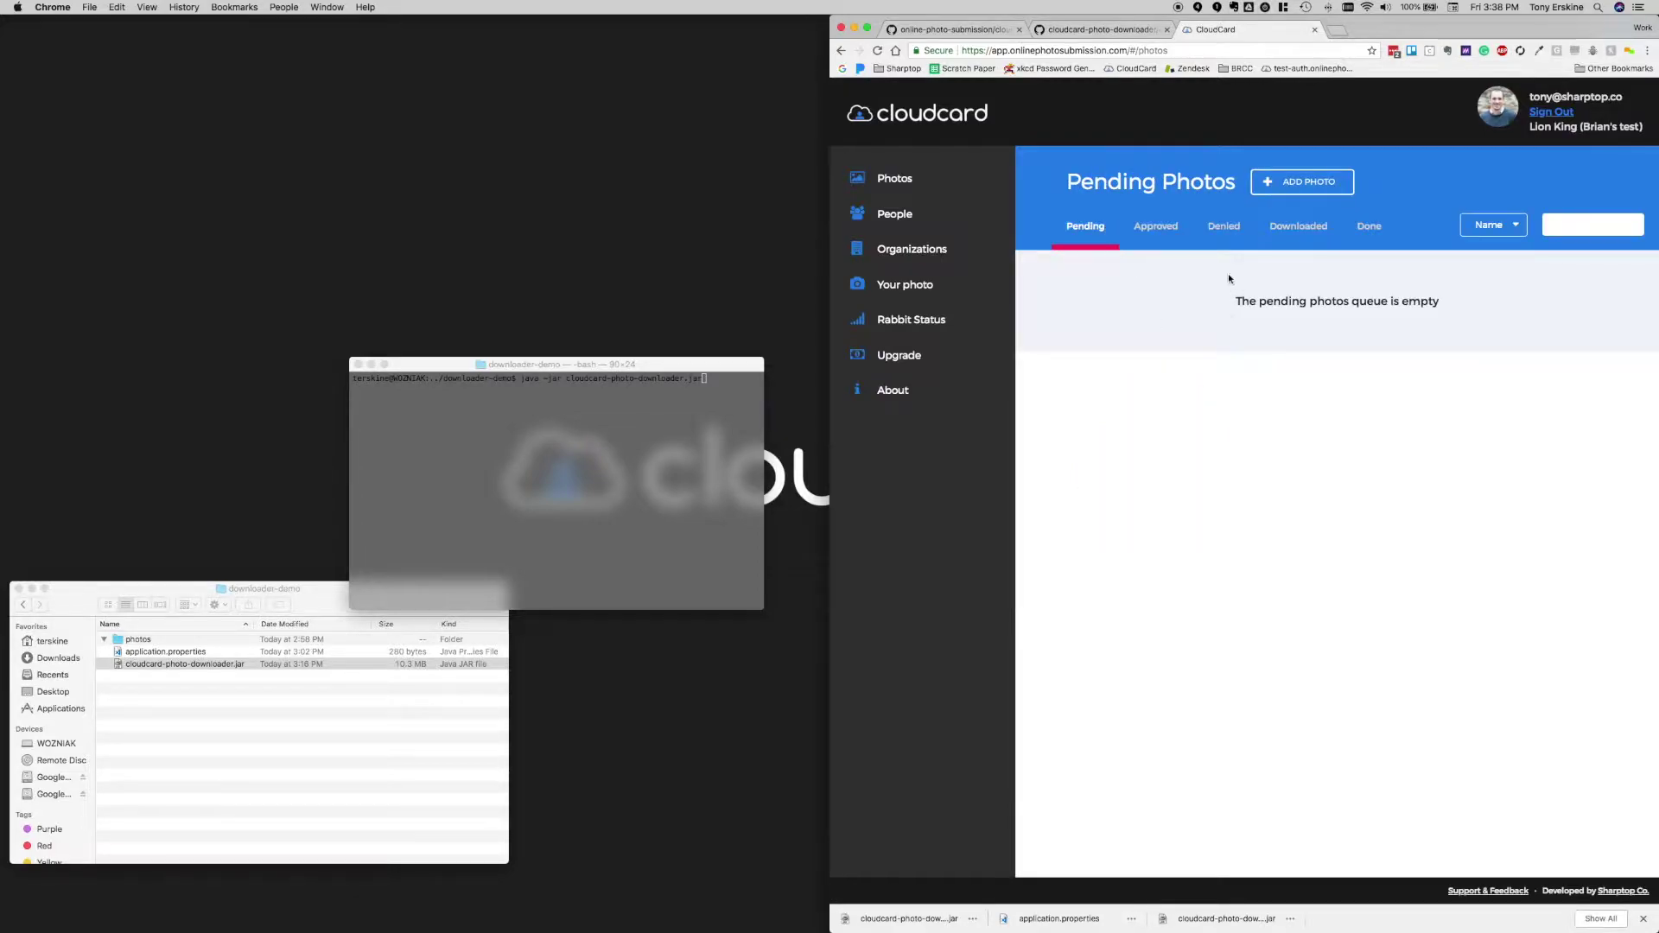
click(1283, 240)
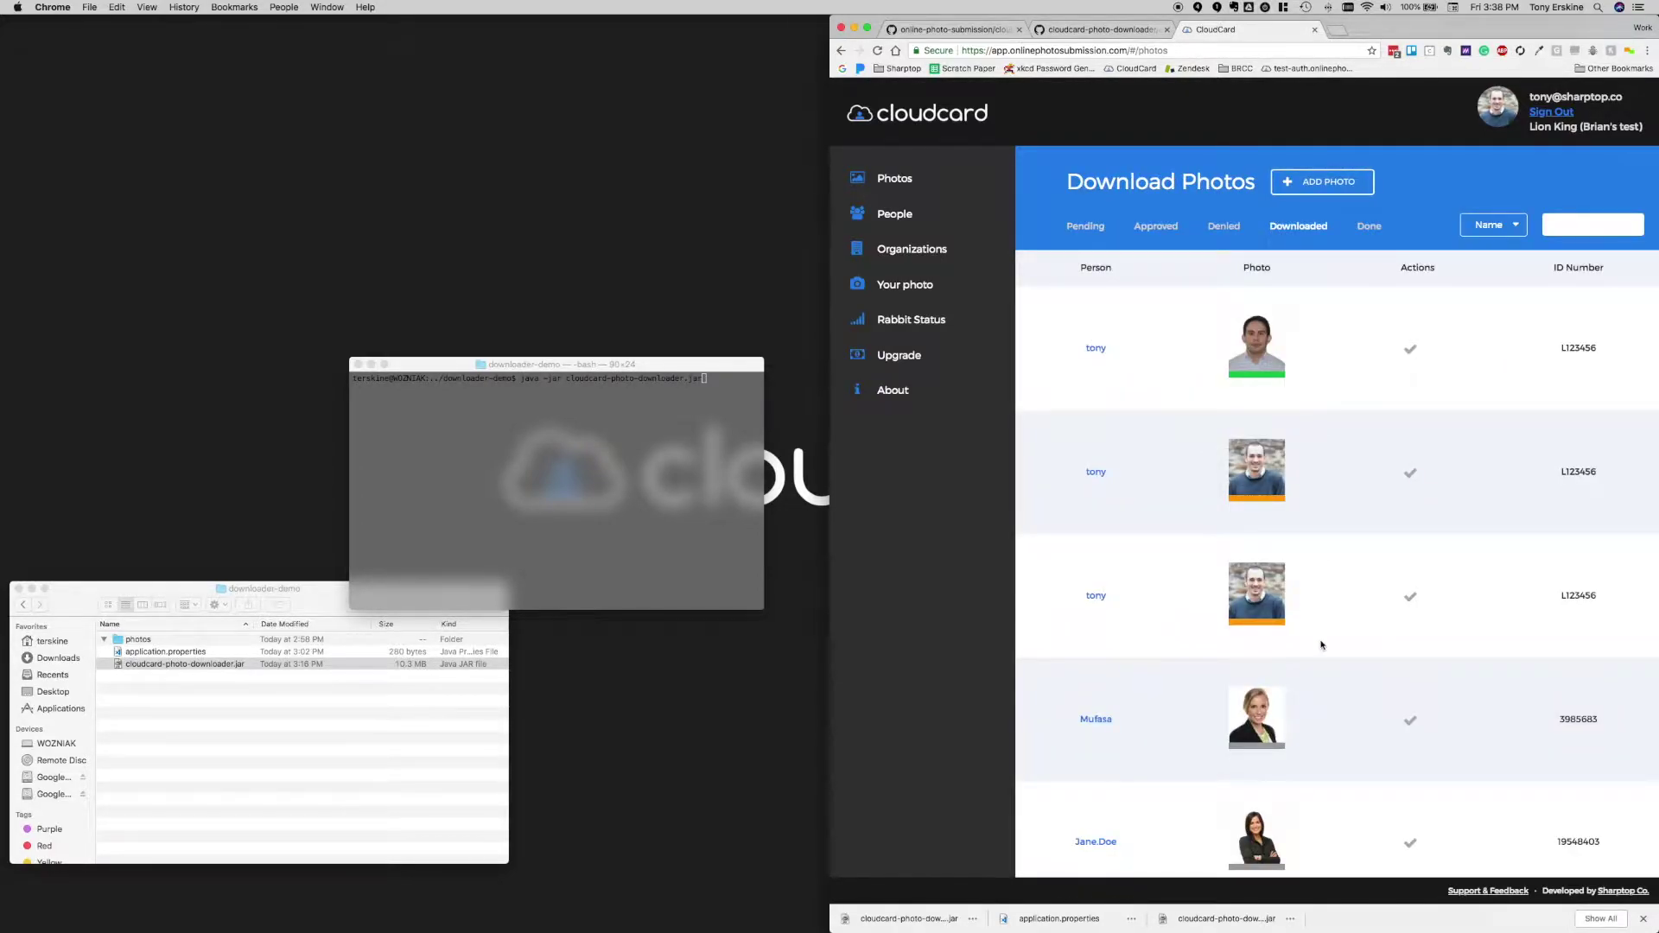
scroll(1321, 605, down, 2)
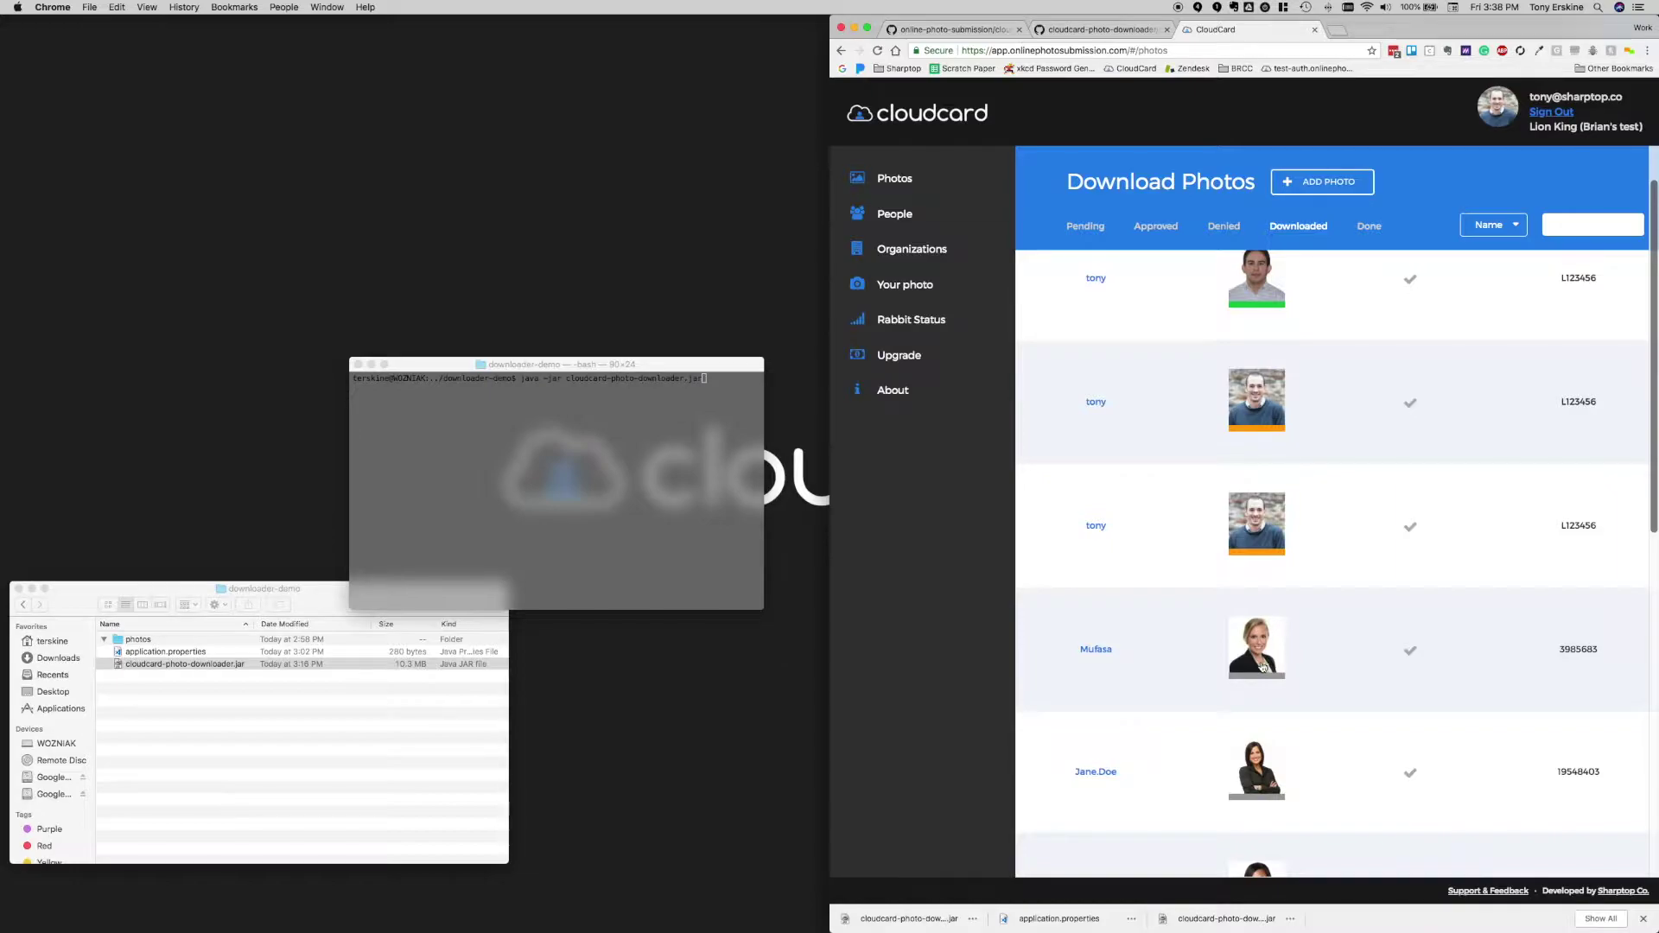
click(1260, 655)
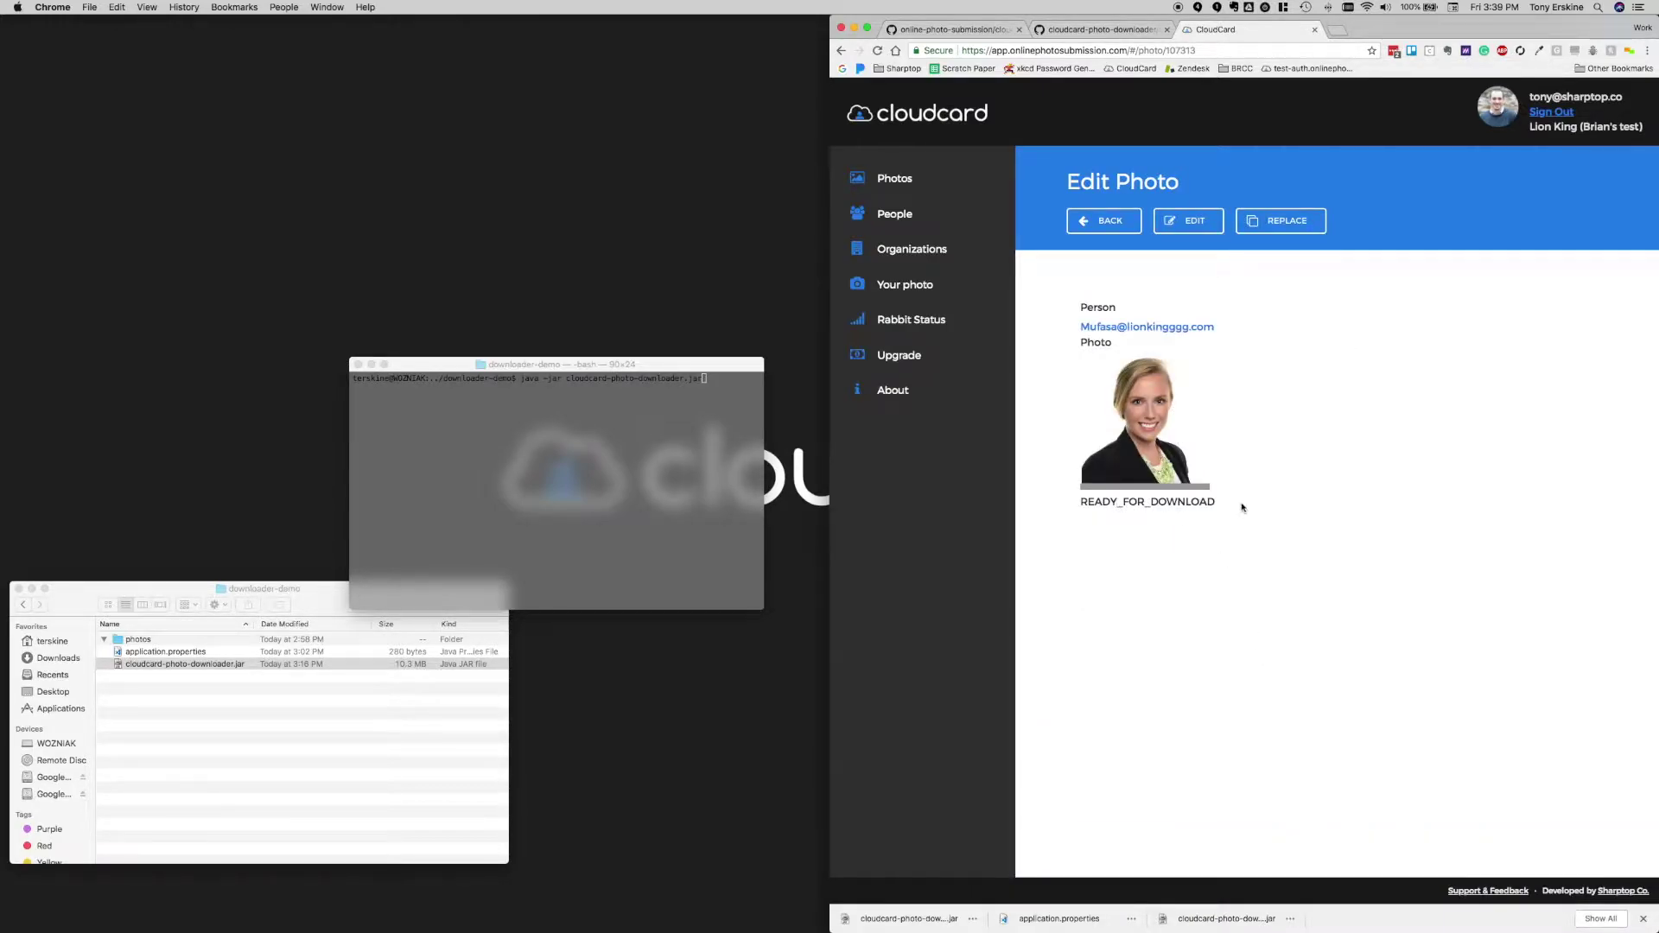
Run java -jar cloudcard-photo-downloader.jar in Terminal and view the contents of the photos folder as icons in Finder
click(1107, 227)
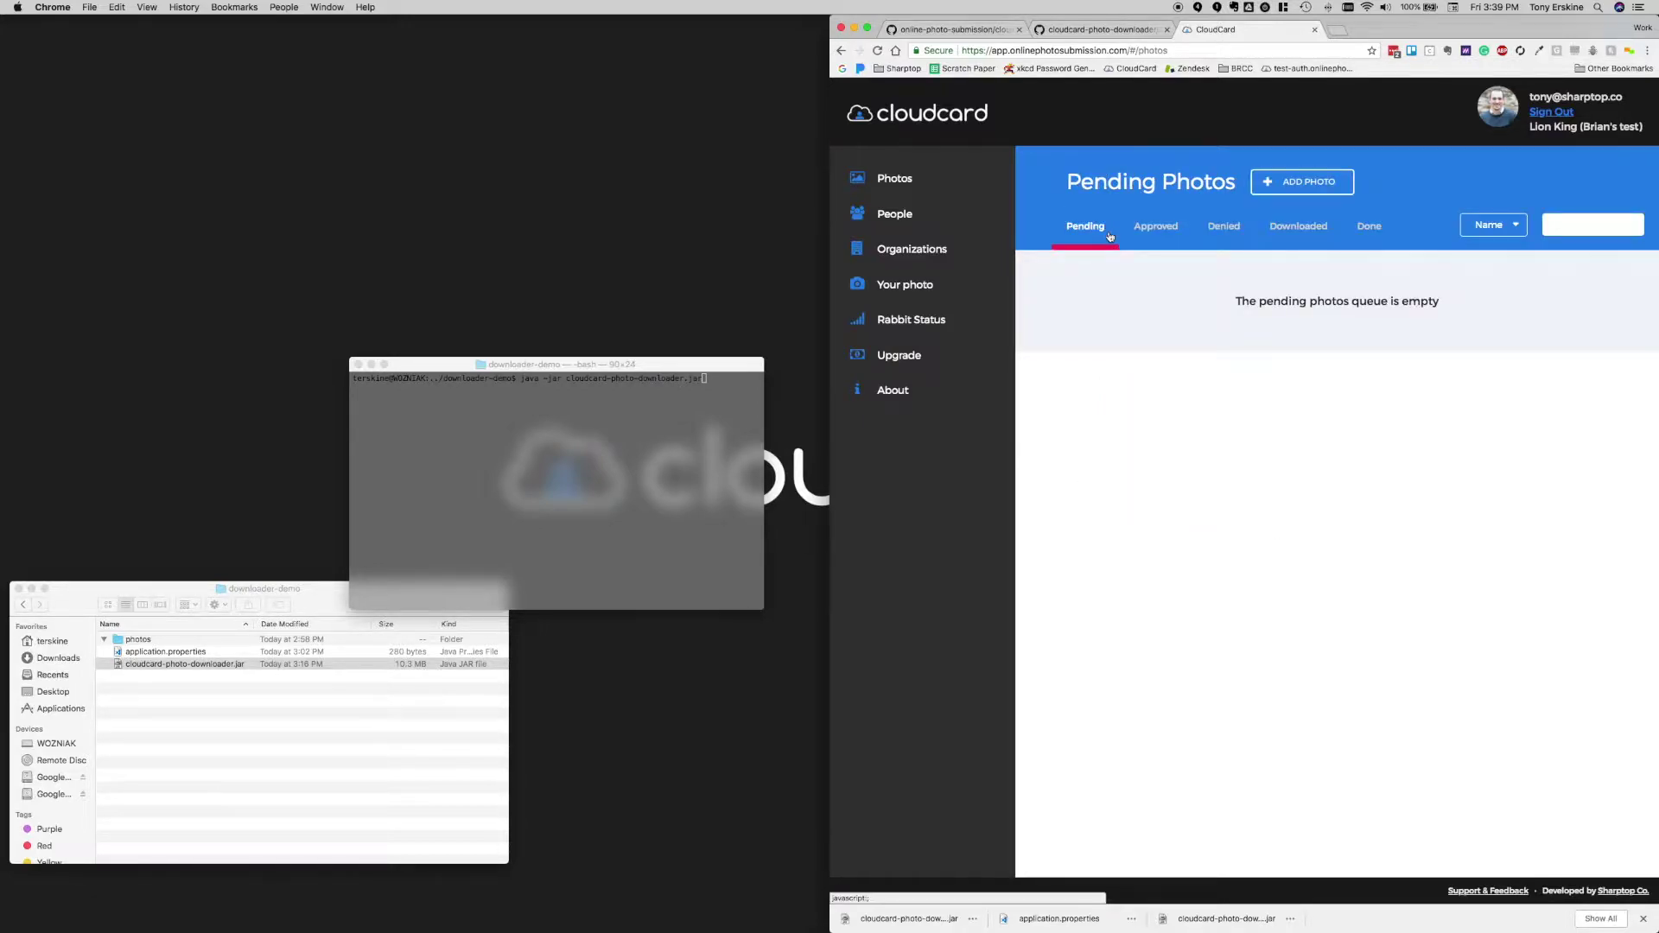
click(665, 505)
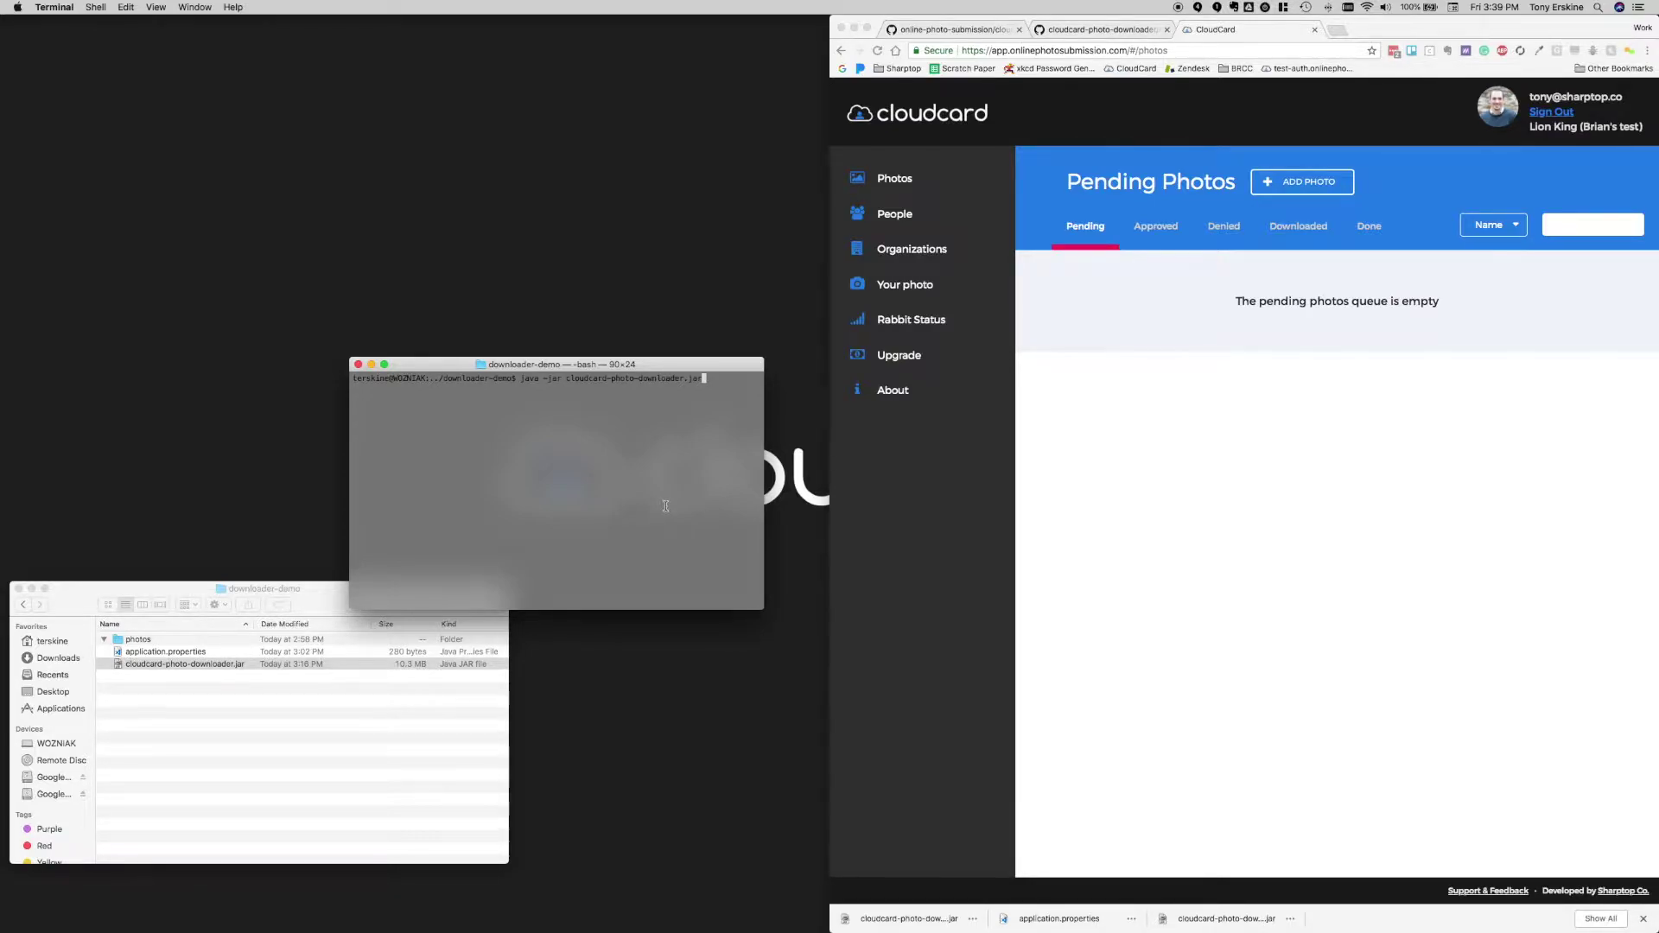
key(Return)
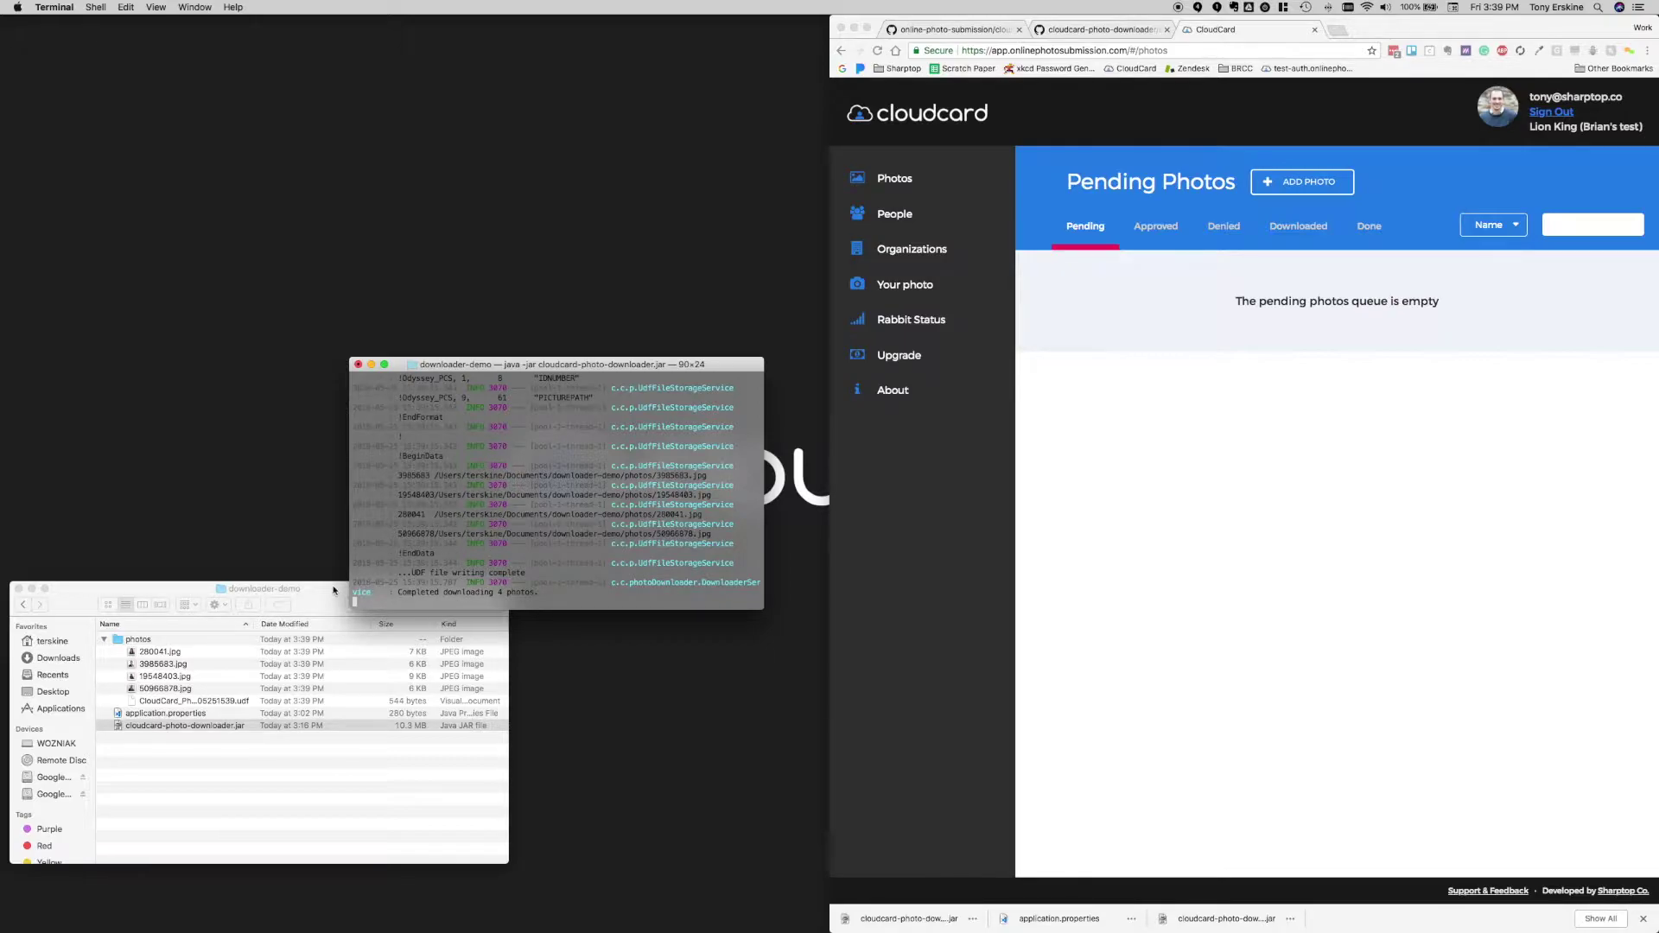
double_click(121, 641)
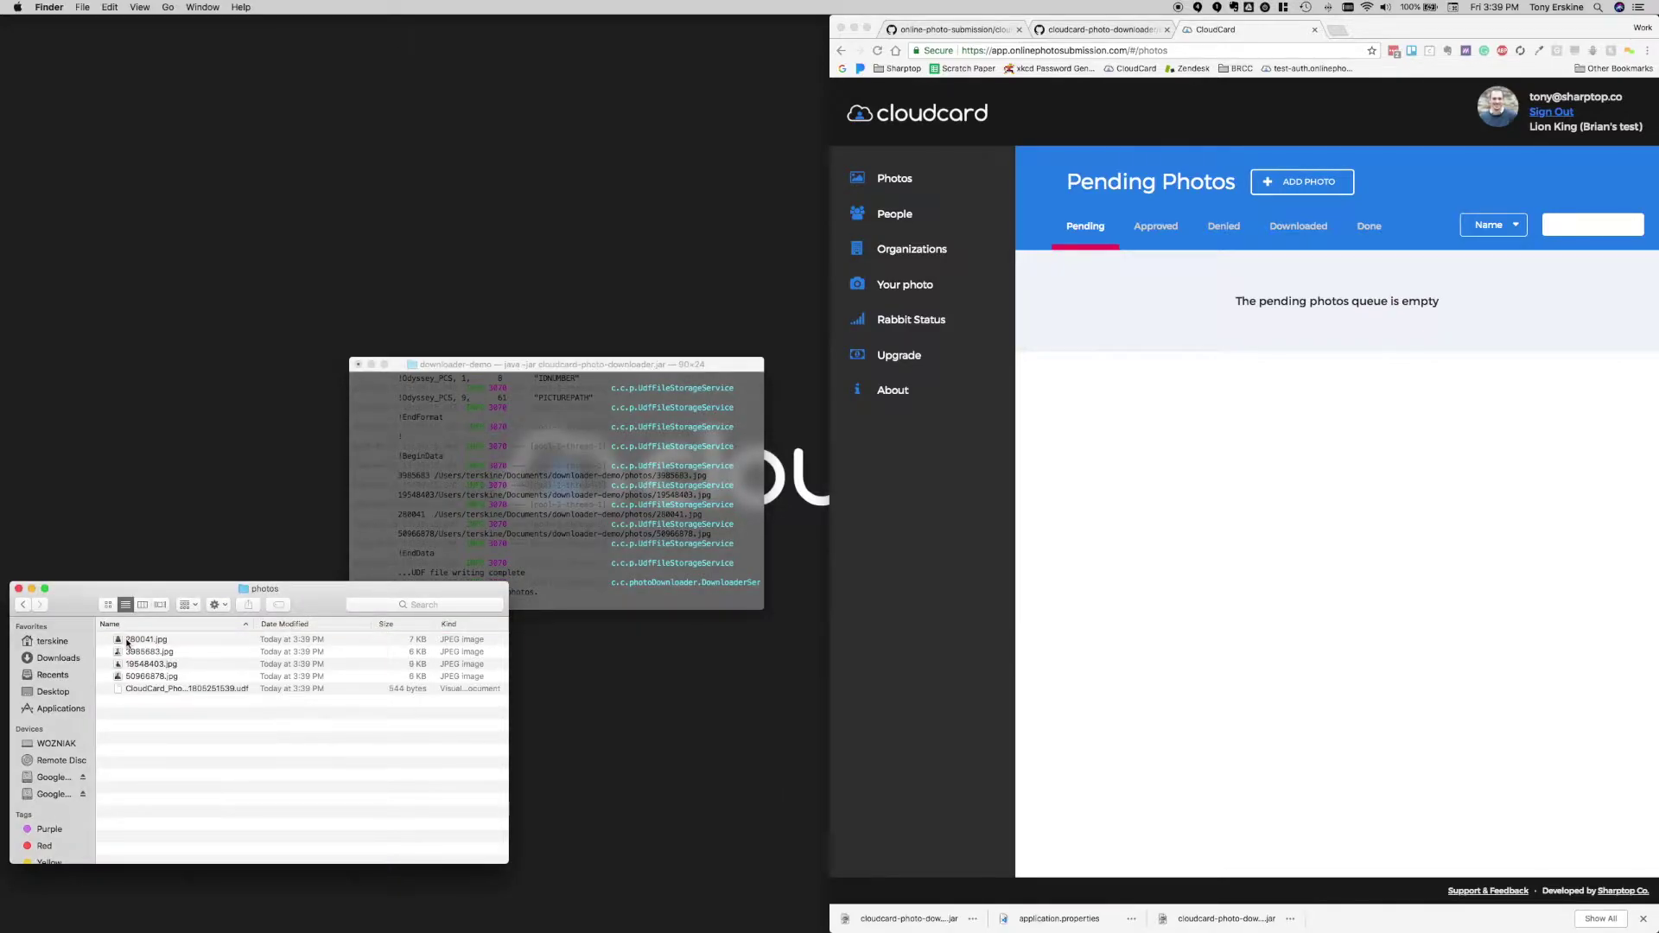
click(109, 605)
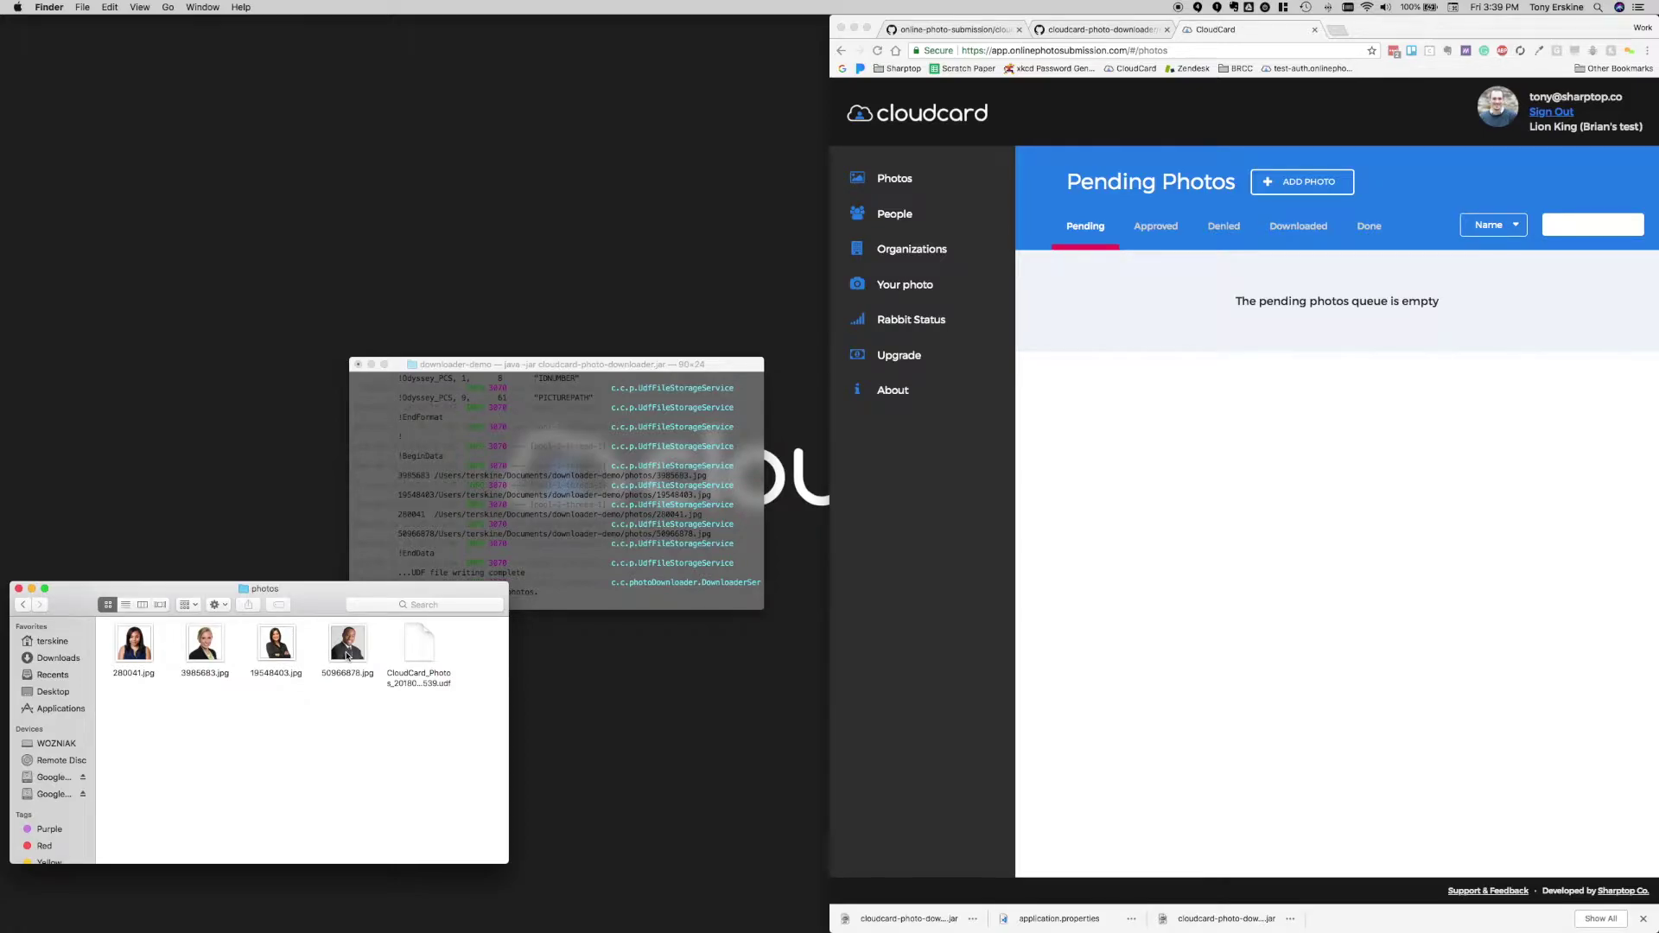
In Chrome, recheck the status of the blonde woman's photo in CloudCard's Downloaded queue, and return to the photo queues
click(1311, 239)
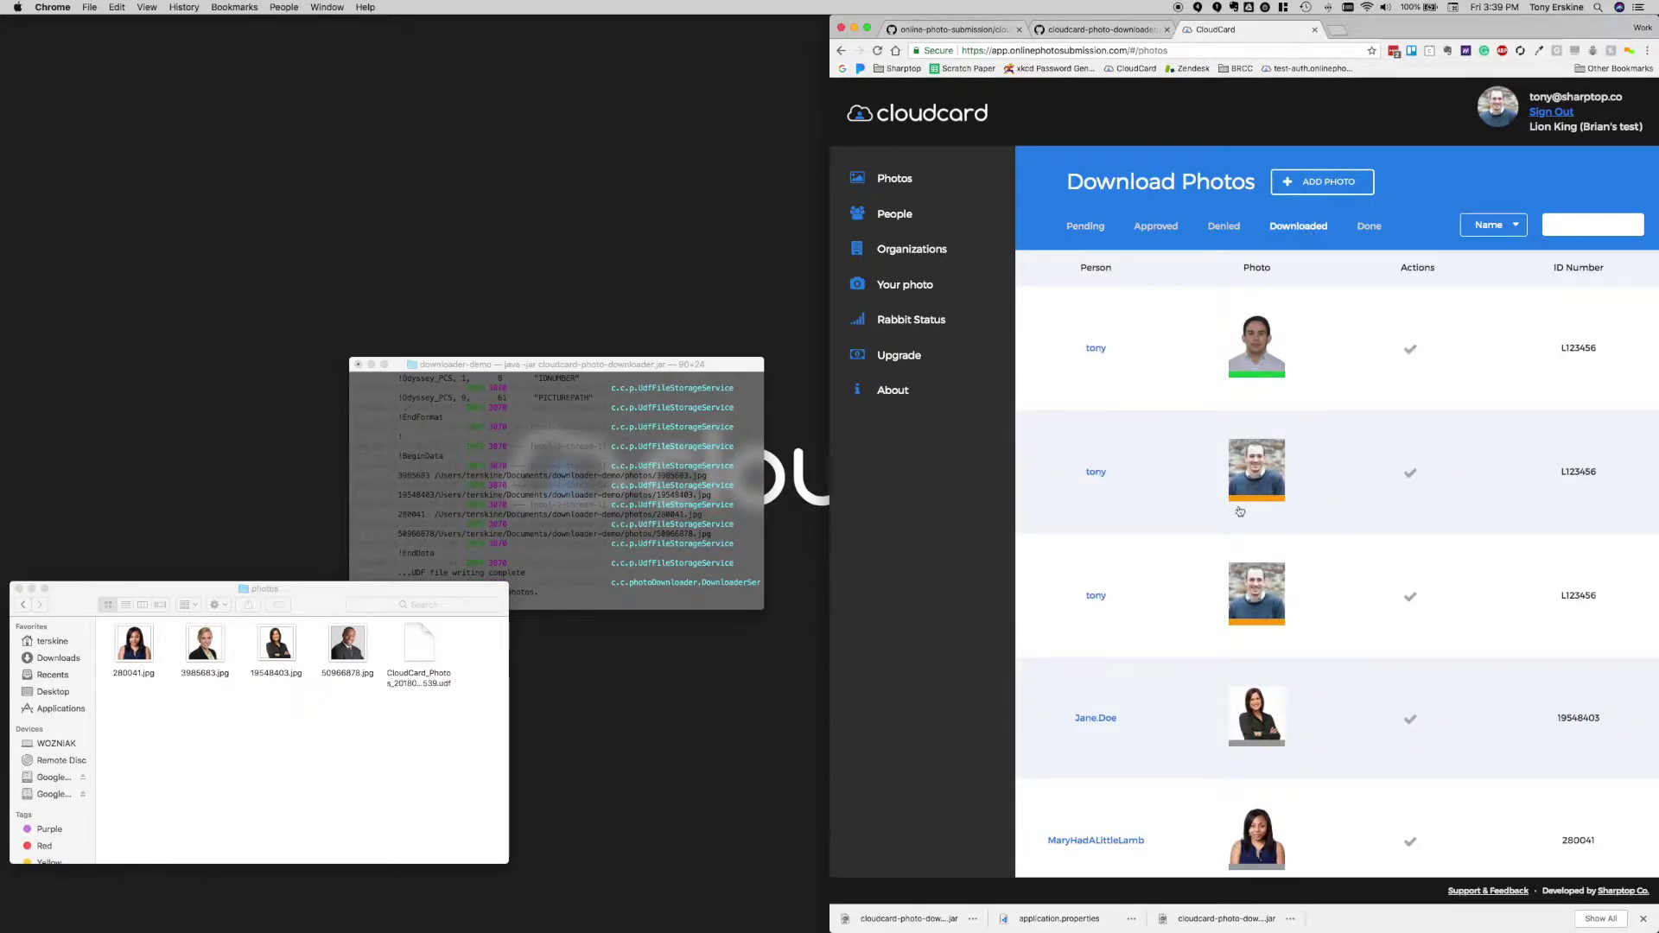
scroll(1239, 512, down, 5)
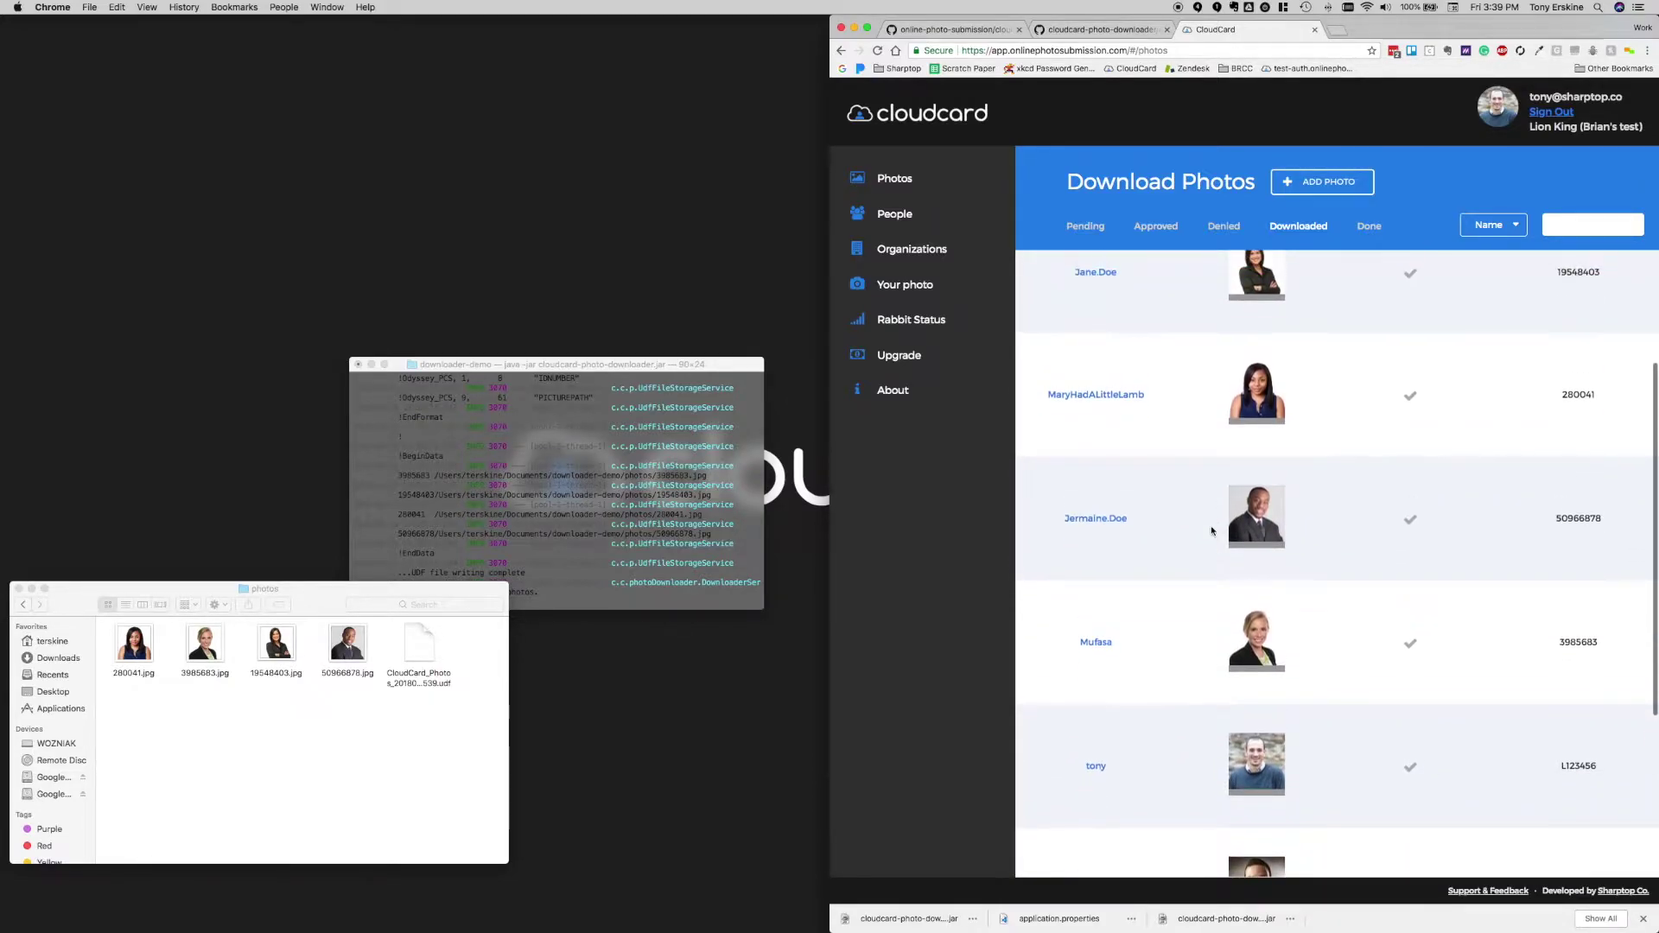
scroll(1211, 530, down, 1)
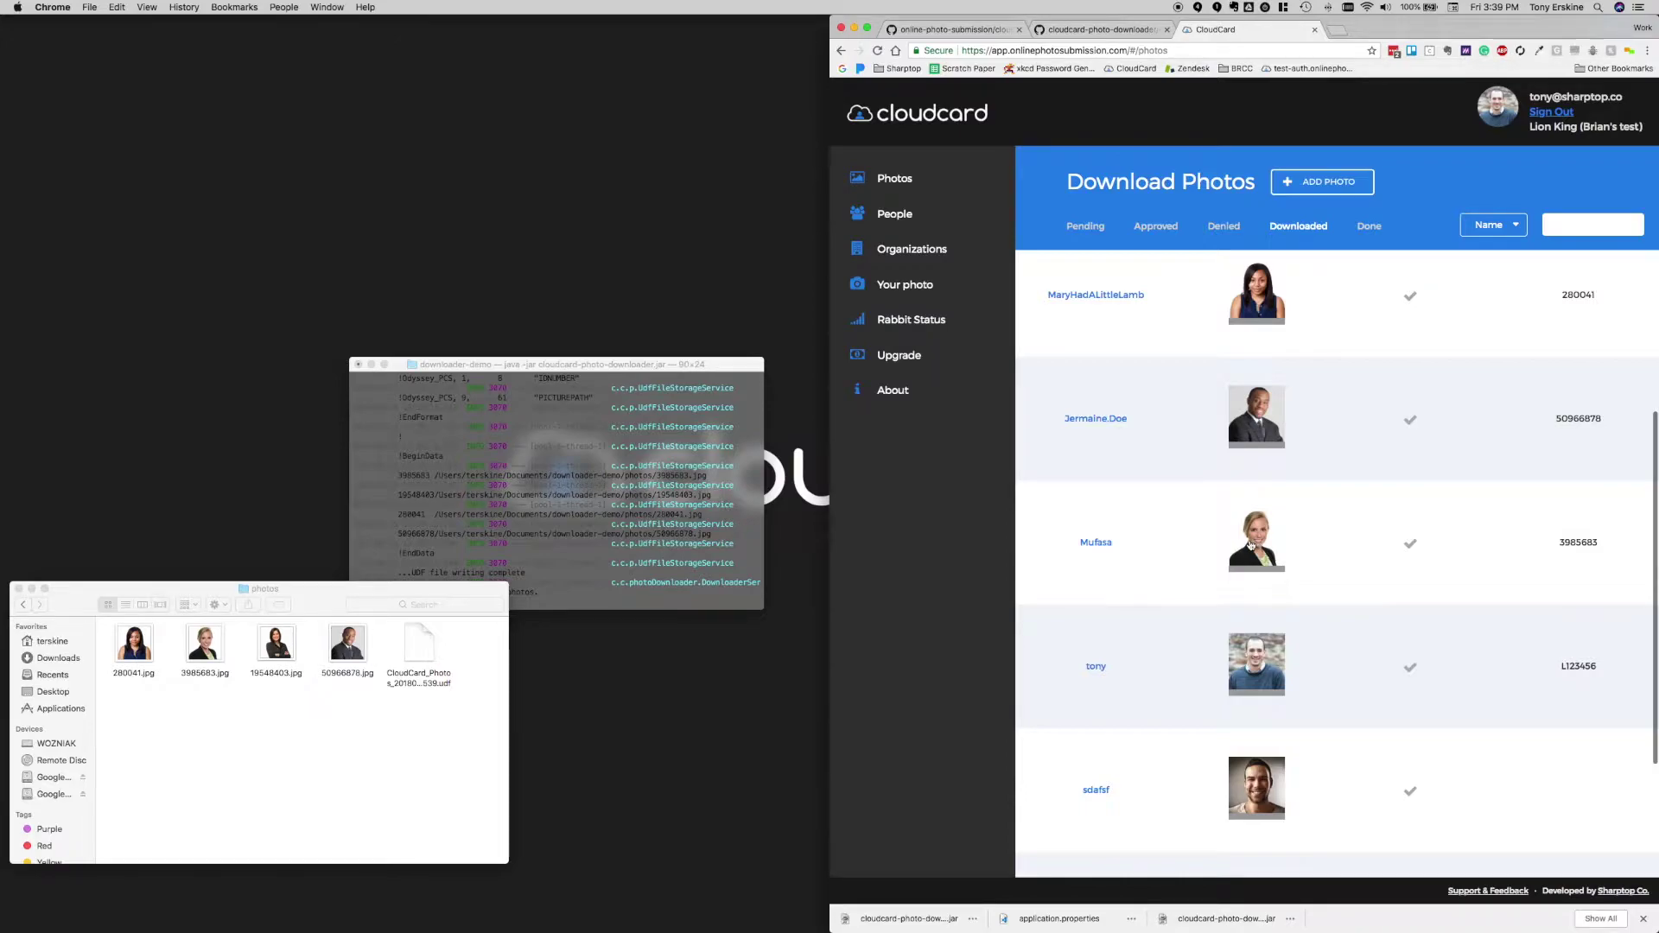
click(1242, 551)
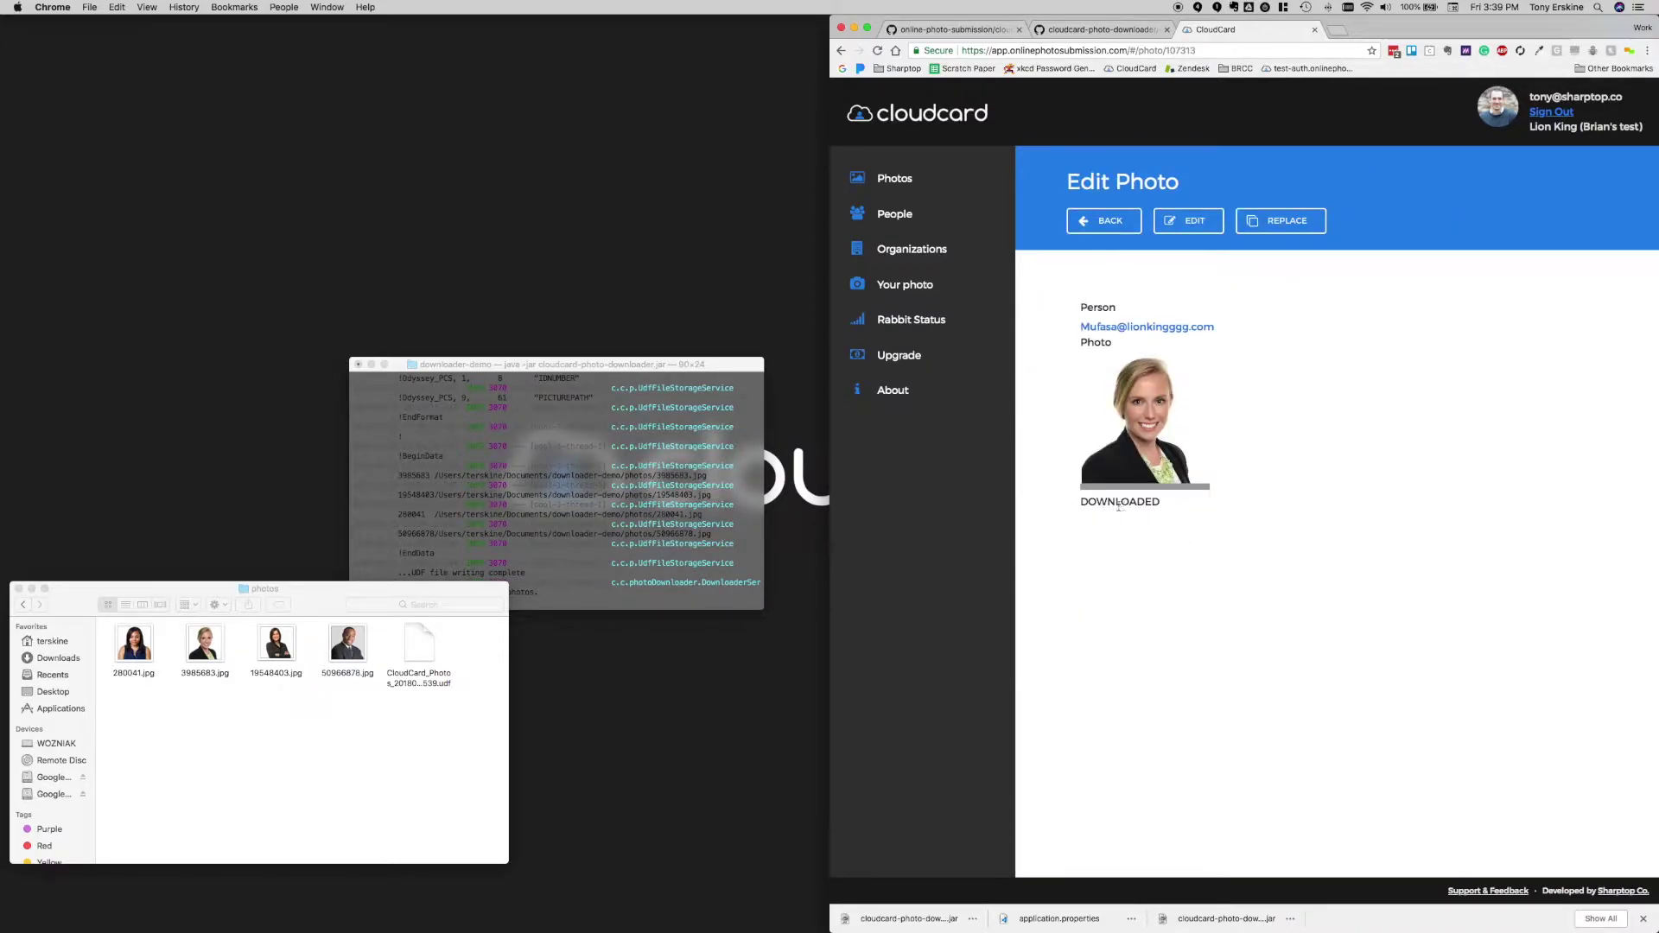
click(1121, 227)
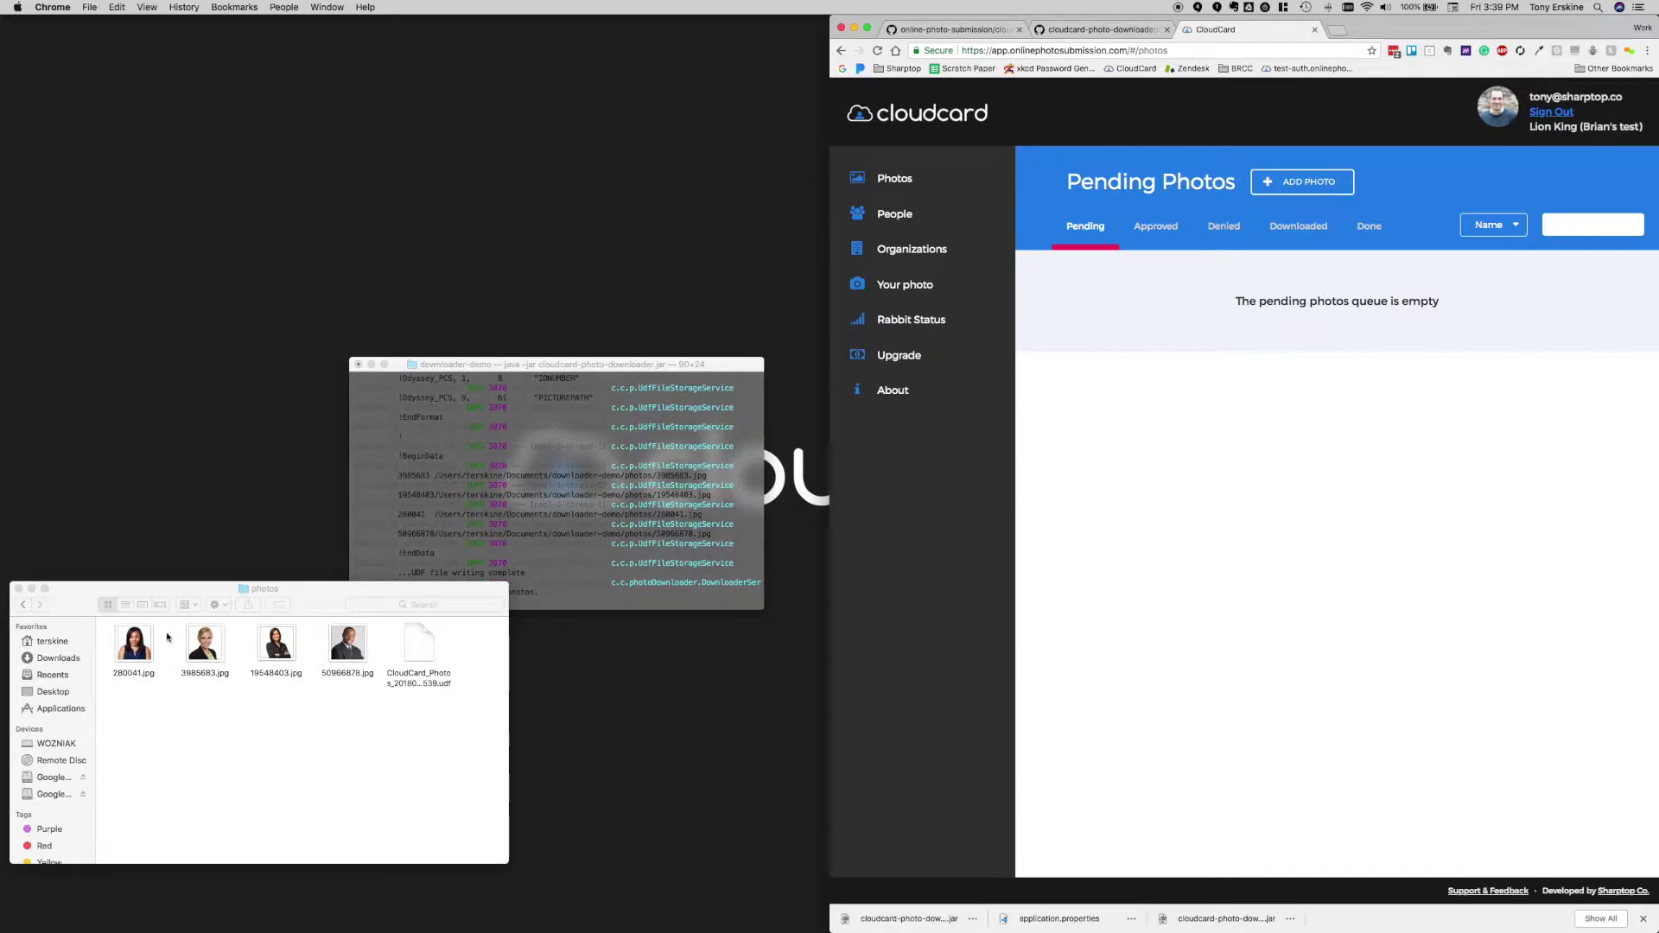
Open the CloudCard_Photos UDF file from the photos folder in Finder
click(420, 662)
double_click(415, 661)
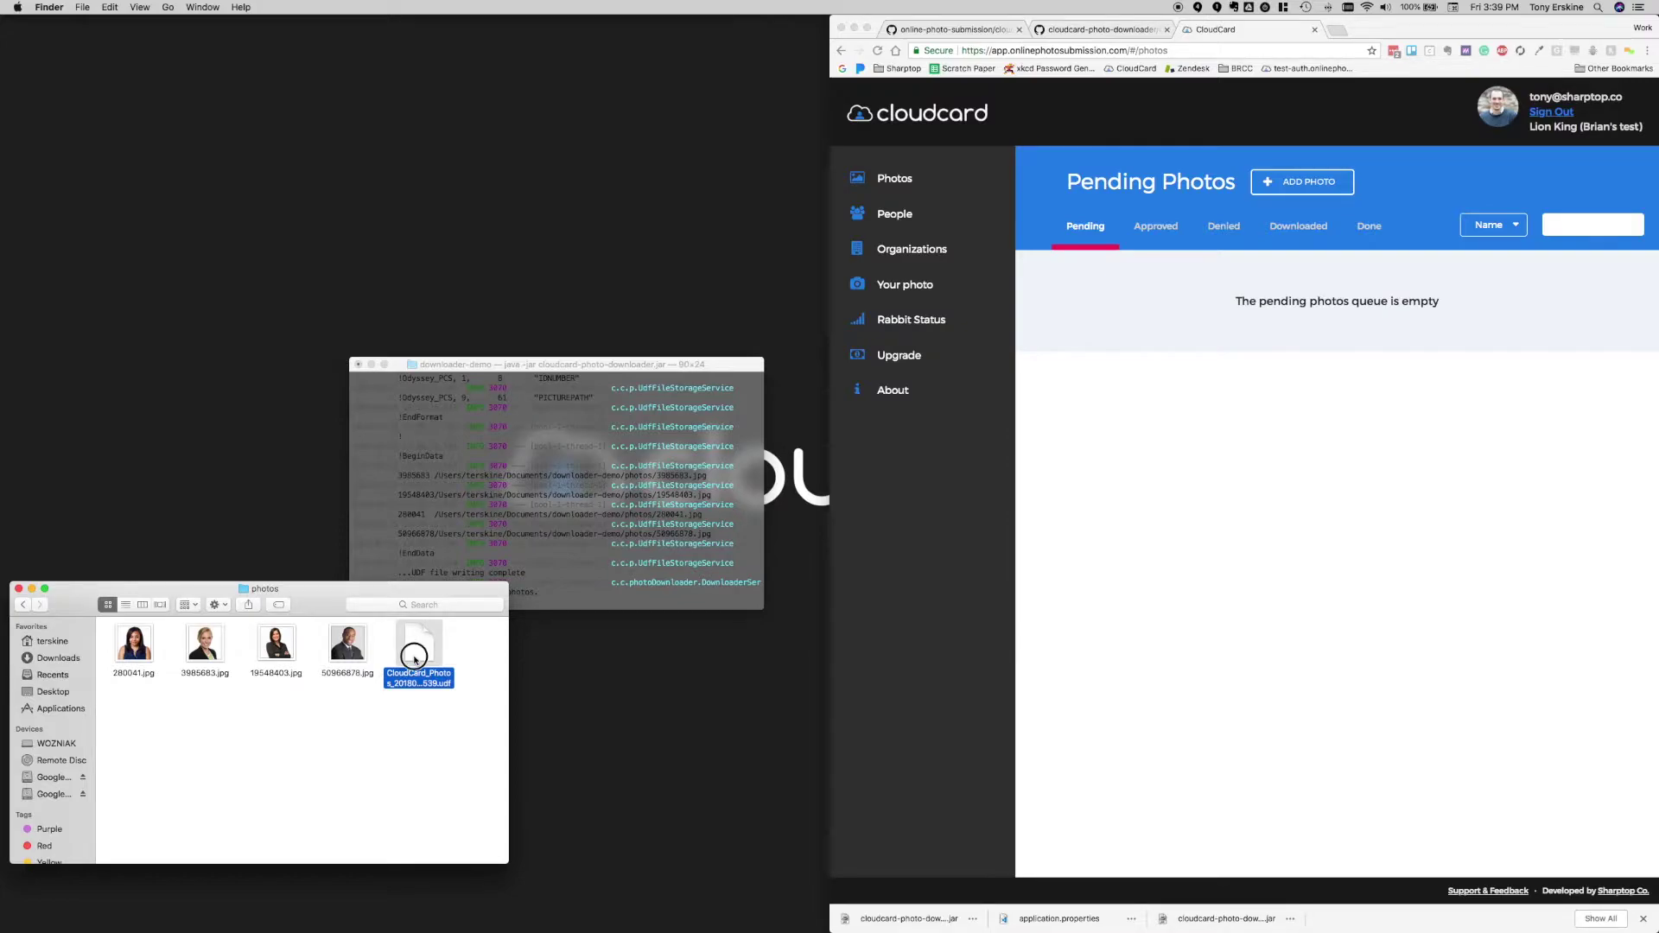